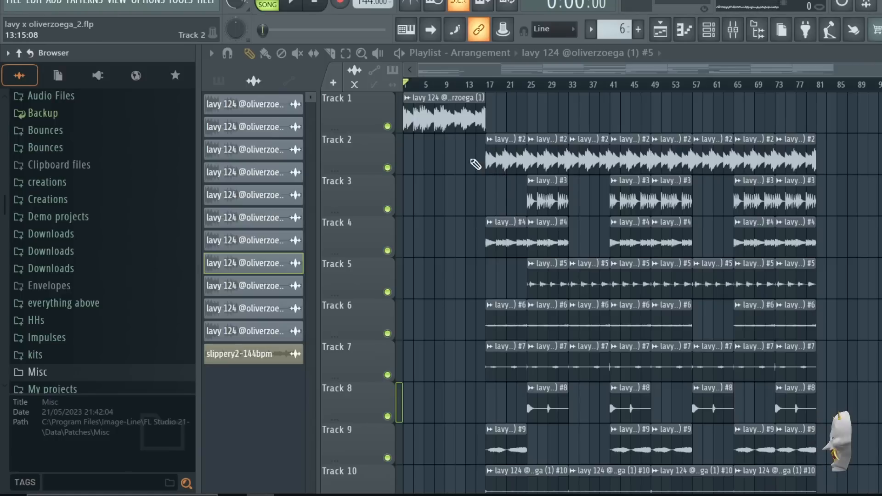
Step: Paste the copied 40% value into the time-stretching pitch of the Track 1 audio clip
{"action": "left_click_drag", "start_coordinate": [881, 70], "coordinate": [853, 83]}
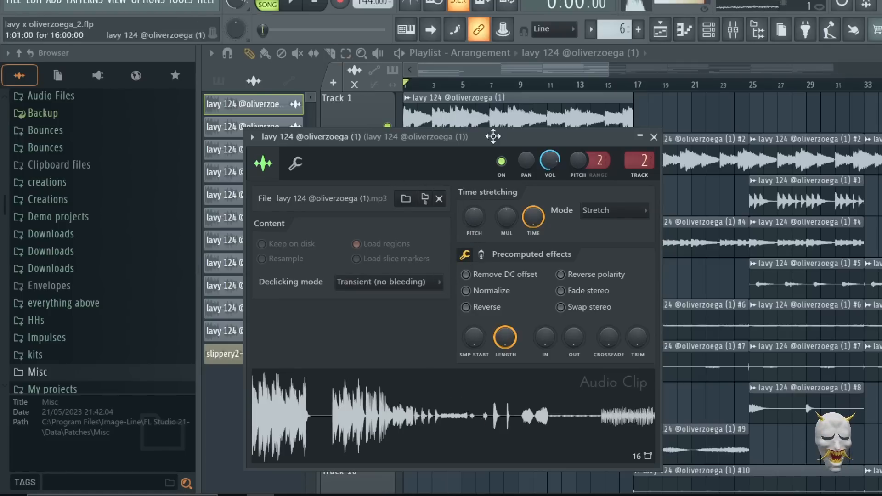
{"action": "right_click", "coordinate": [470, 219]}
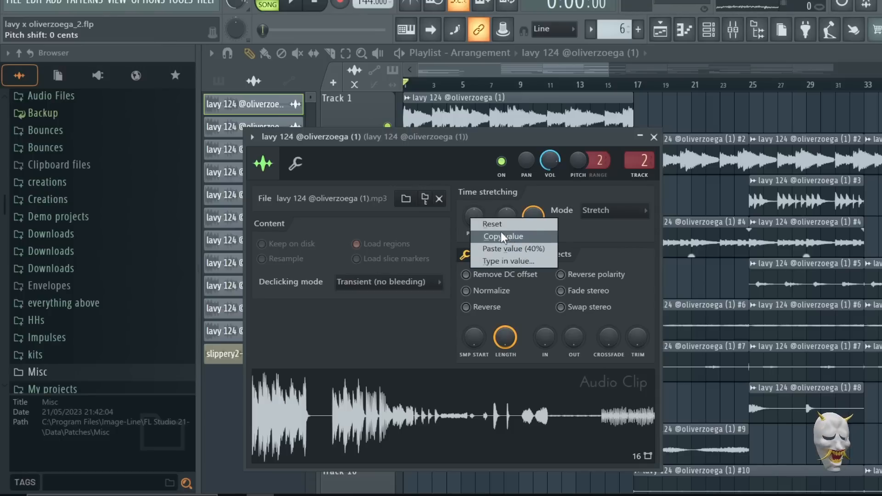
{"action": "left_click", "coordinate": [476, 205]}
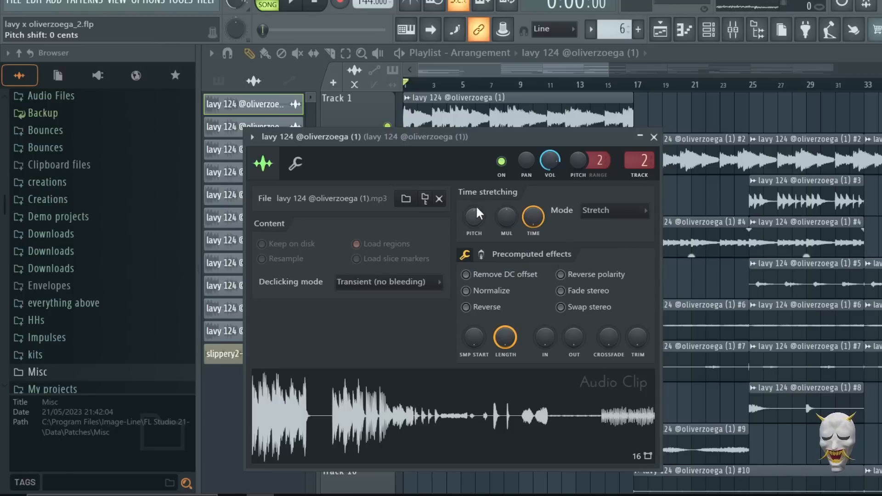
{"action": "right_click", "coordinate": [472, 211]}
{"action": "left_click", "coordinate": [517, 242]}
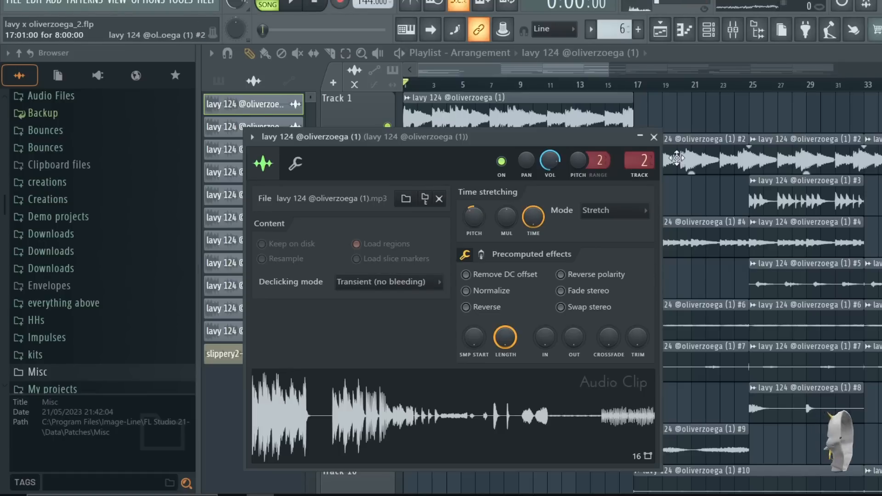
{"action": "left_click", "coordinate": [654, 137]}
Step: Select bars 17 to 33 across all tracks of the playlist arrangement
{"action": "scroll", "coordinate": [541, 70], "scroll_direction": "right", "scroll_amount": 2}
{"action": "scroll", "coordinate": [543, 92], "scroll_direction": "left", "scroll_amount": 2}
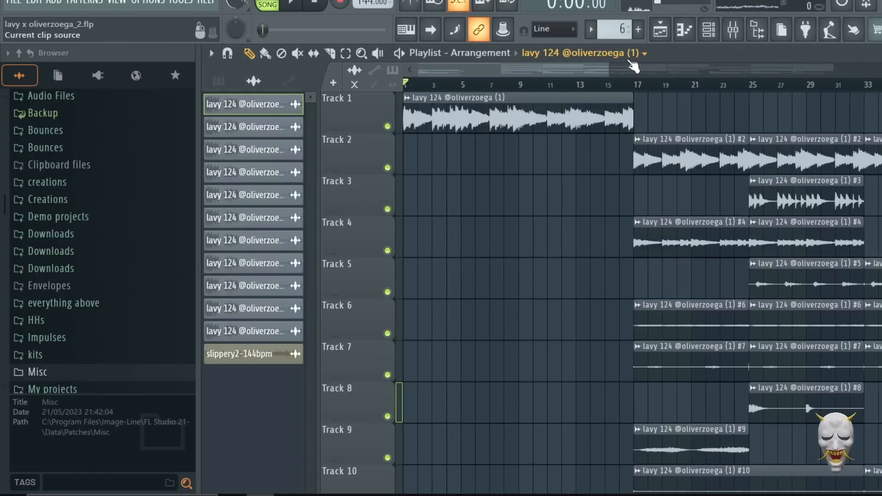
{"action": "left_click_drag", "start_coordinate": [604, 74], "coordinate": [733, 72]}
{"action": "scroll", "coordinate": [626, 114], "scroll_direction": "down", "scroll_amount": 5}
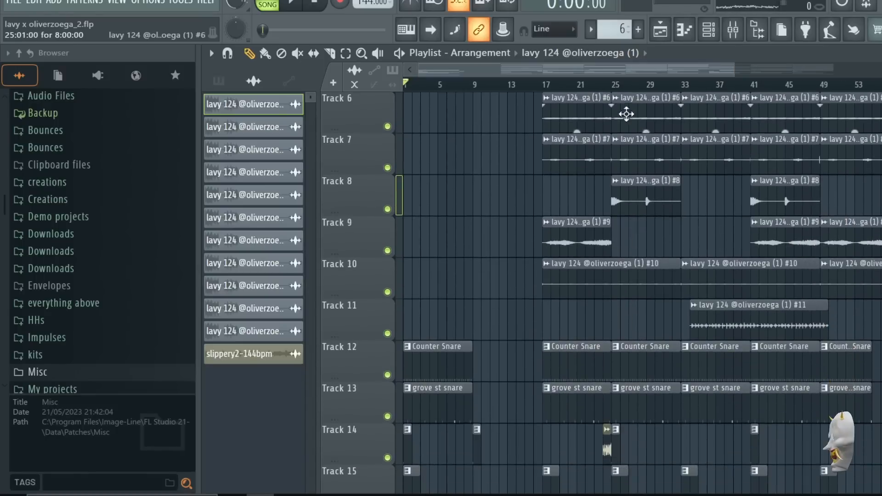
{"action": "scroll", "coordinate": [728, 205], "scroll_direction": "down", "scroll_amount": 5}
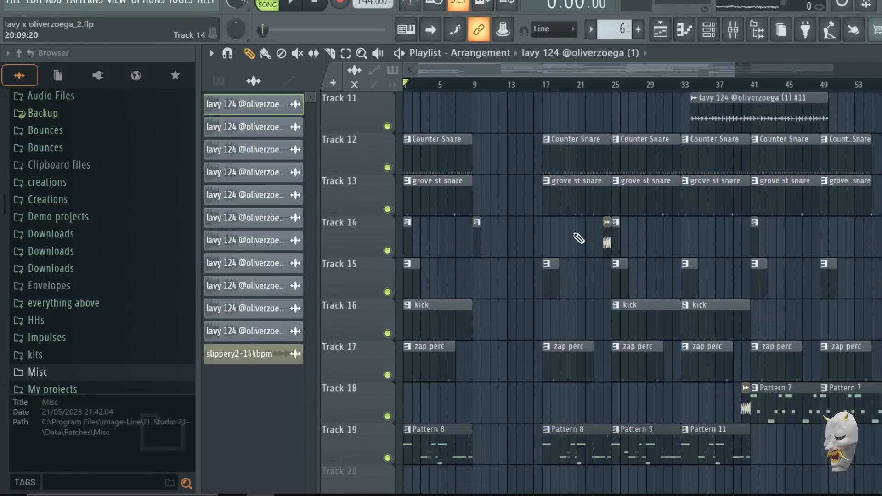
{"action": "scroll", "coordinate": [602, 255], "scroll_direction": "down", "scroll_amount": 1}
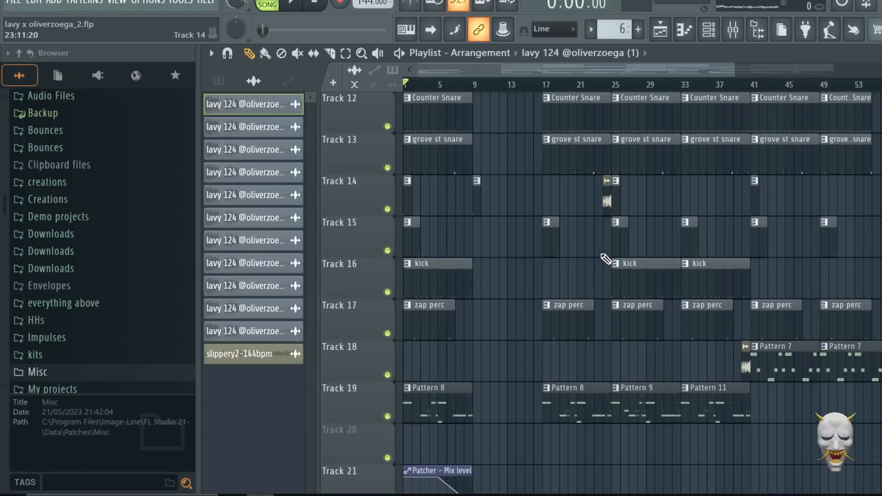
{"action": "scroll", "coordinate": [604, 258], "scroll_direction": "up", "scroll_amount": 2}
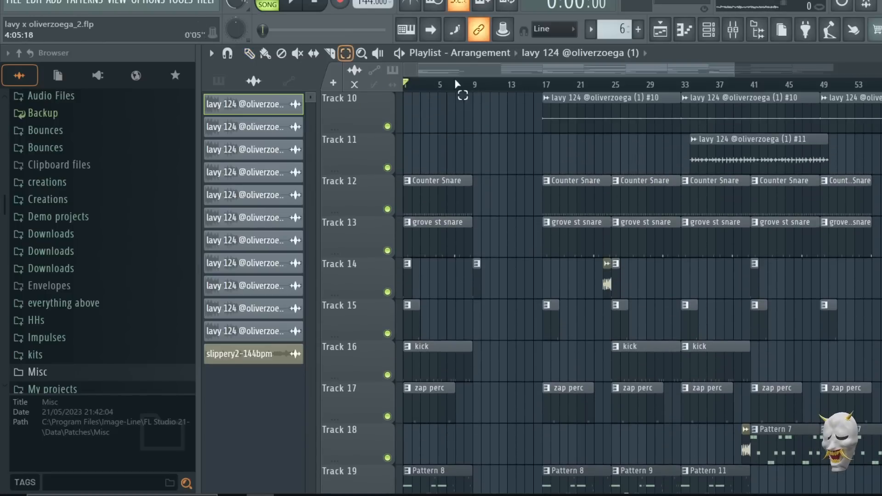
{"action": "left_click_drag", "start_coordinate": [544, 86], "coordinate": [624, 94]}
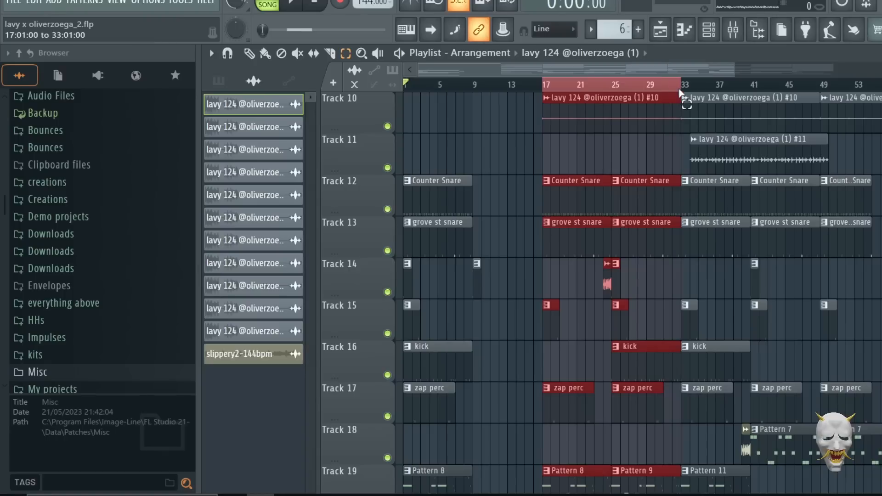
Step: Open the Counter Snare pattern in the piano roll and play it in pattern mode
{"action": "left_click", "coordinate": [219, 81]}
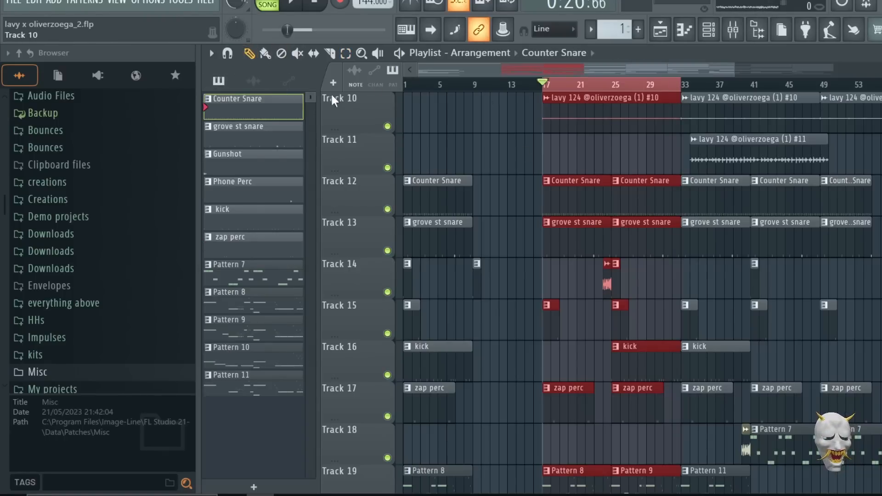
{"action": "double_click", "coordinate": [235, 113]}
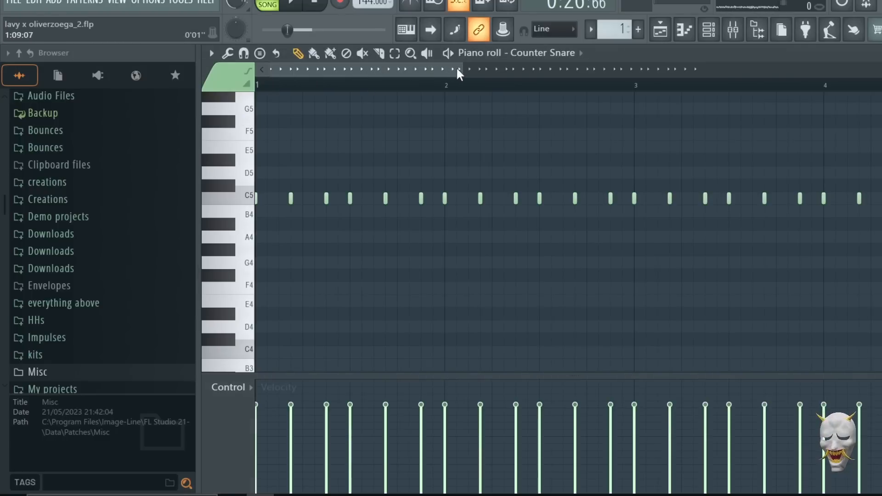
{"action": "left_click_drag", "start_coordinate": [458, 70], "coordinate": [872, 69]}
{"action": "left_click", "coordinate": [267, 5]}
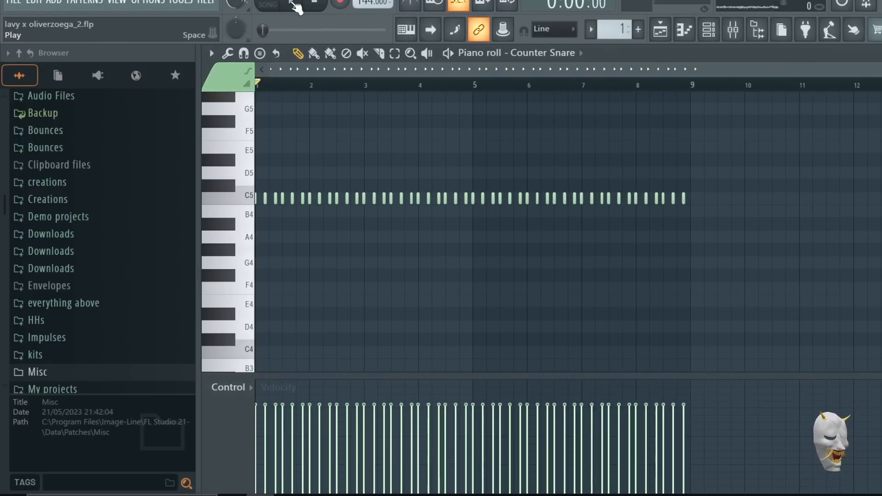
{"action": "left_click", "coordinate": [291, 3]}
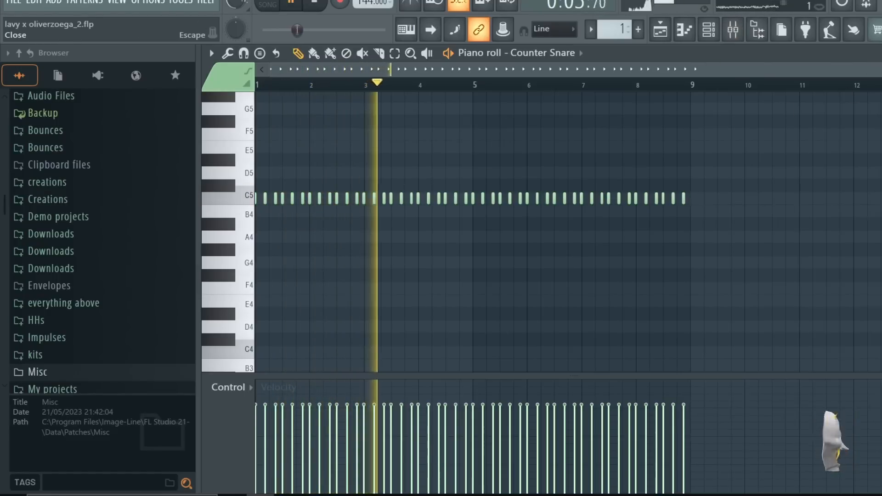
Step: Open the grove st snare pattern in the piano roll and play it from the start
{"action": "key", "text": "F5"}
{"action": "double_click", "coordinate": [256, 137]}
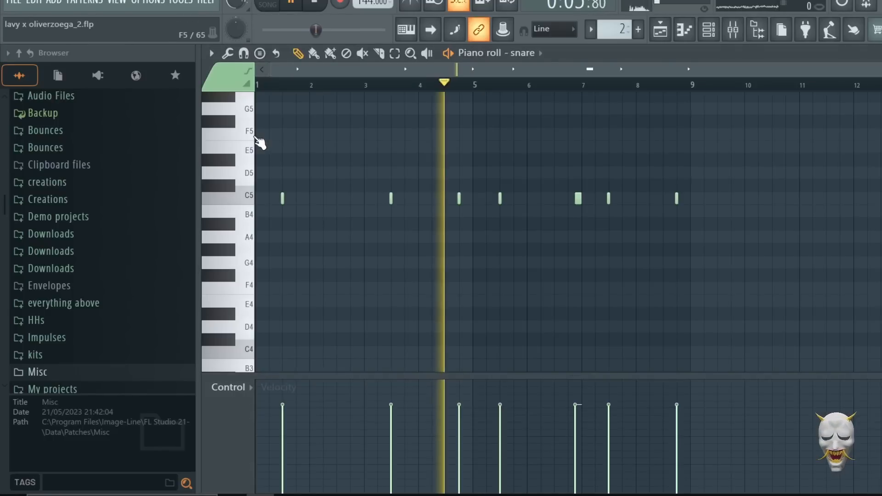
{"action": "left_click", "coordinate": [316, 8]}
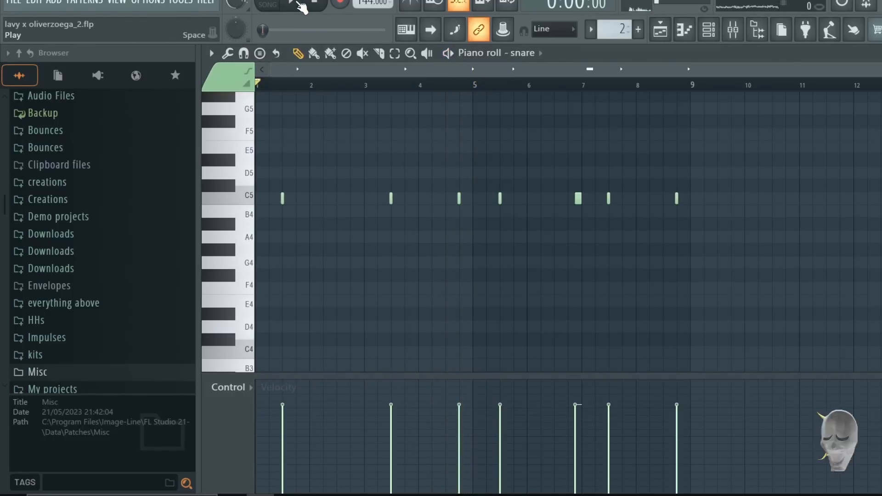
{"action": "key", "text": "space"}
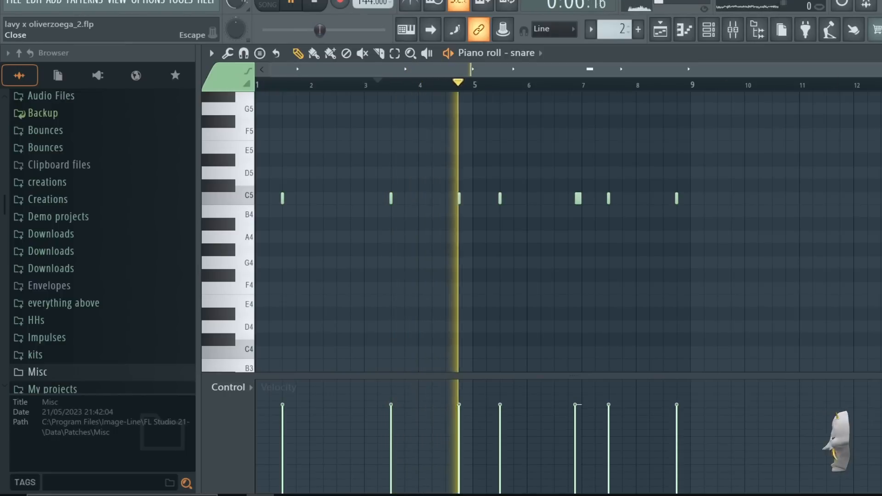
{"action": "key", "text": "Escape"}
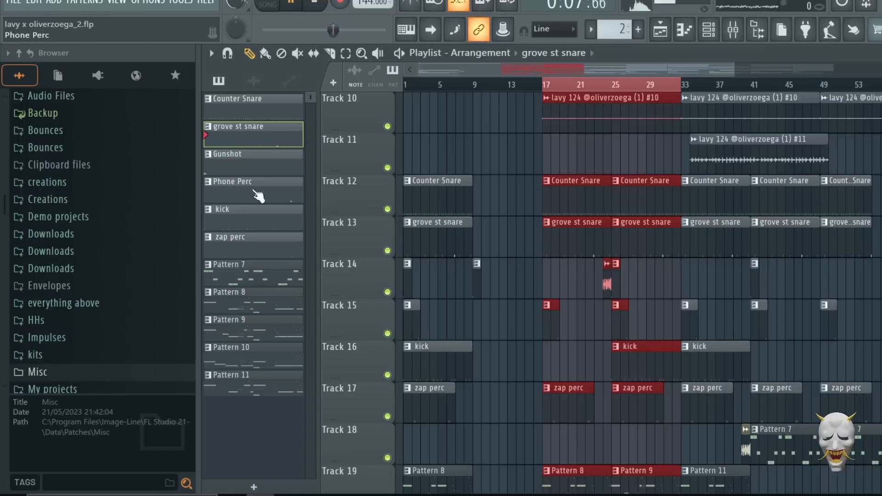
Step: Audition the Gunshot pattern, and play the Phone Perc pattern in the piano roll
{"action": "left_click", "coordinate": [236, 170]}
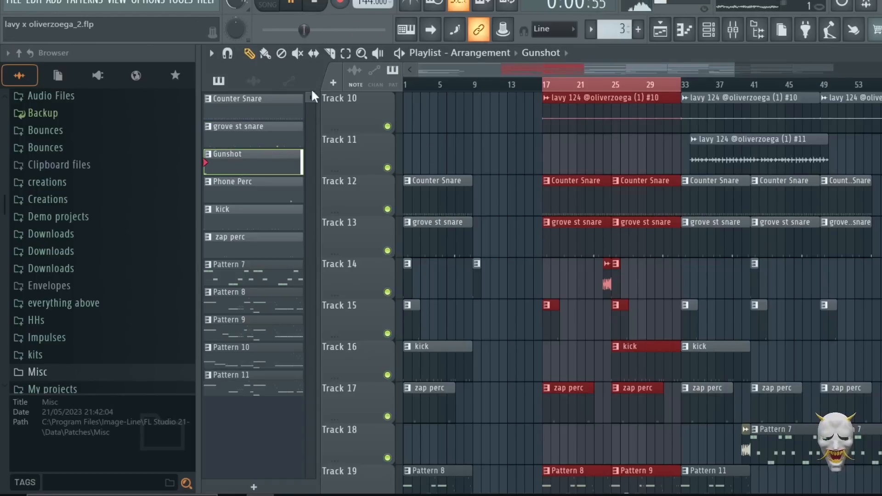
{"action": "double_click", "coordinate": [275, 193]}
{"action": "left_click", "coordinate": [336, 90]}
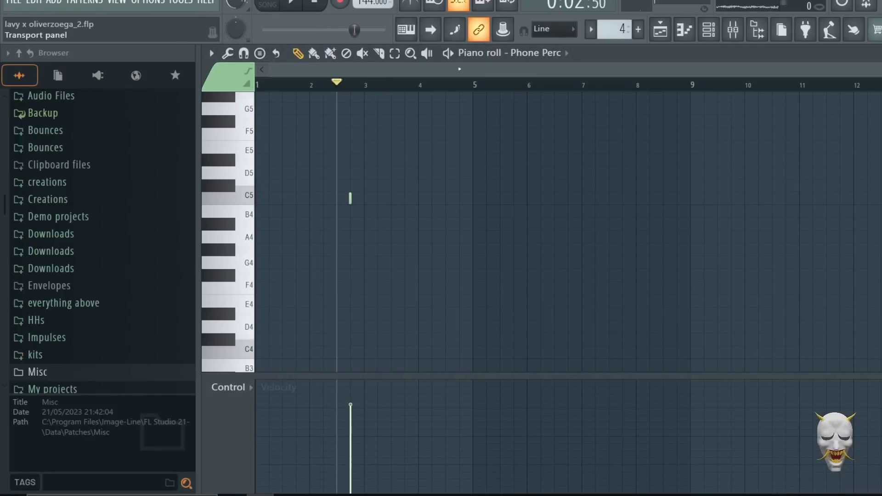
{"action": "left_click", "coordinate": [293, 3]}
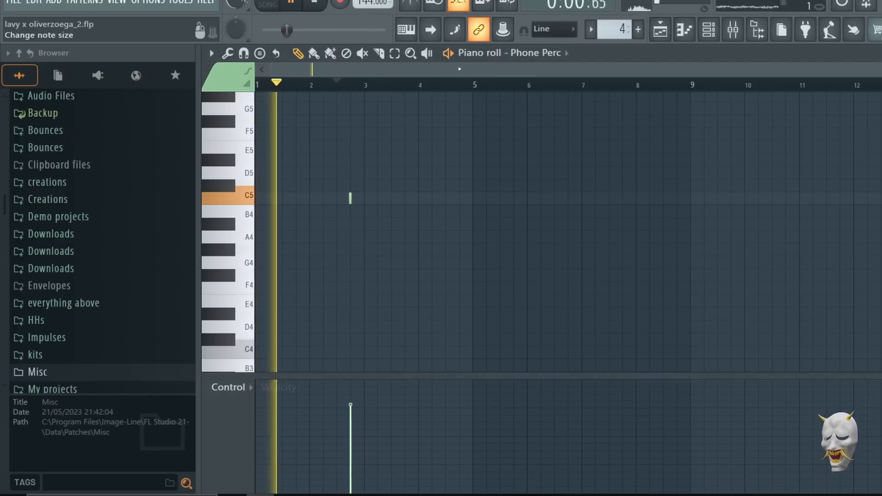
{"action": "key", "text": "Escape"}
{"action": "key", "text": "space"}
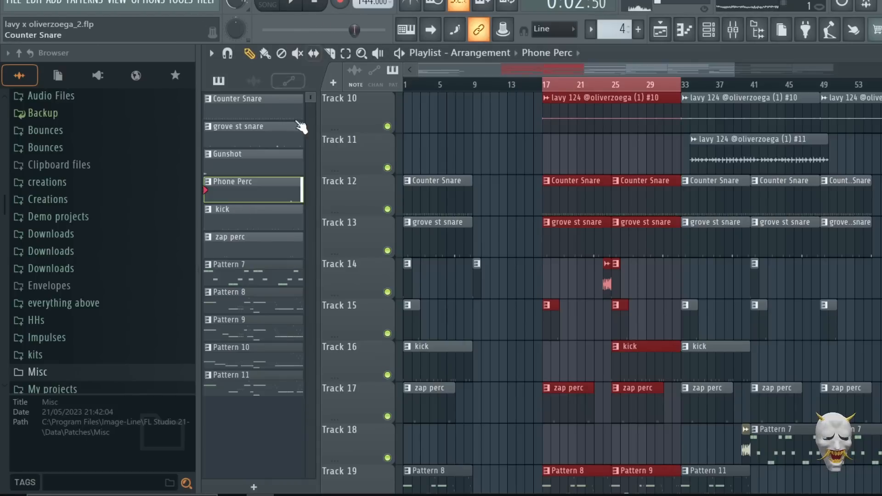
Step: Open the kick pattern in the piano roll, play it and return to the playlist
{"action": "double_click", "coordinate": [260, 218]}
{"action": "key", "text": "space"}
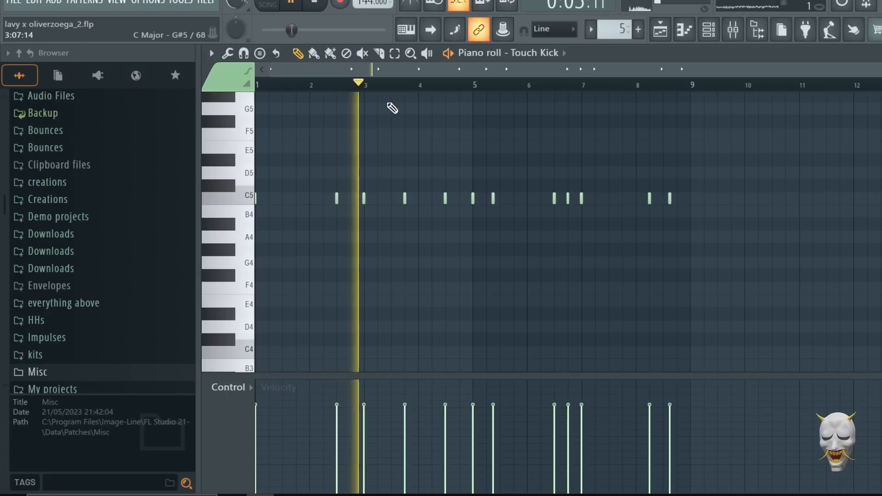
{"action": "key", "text": "F5"}
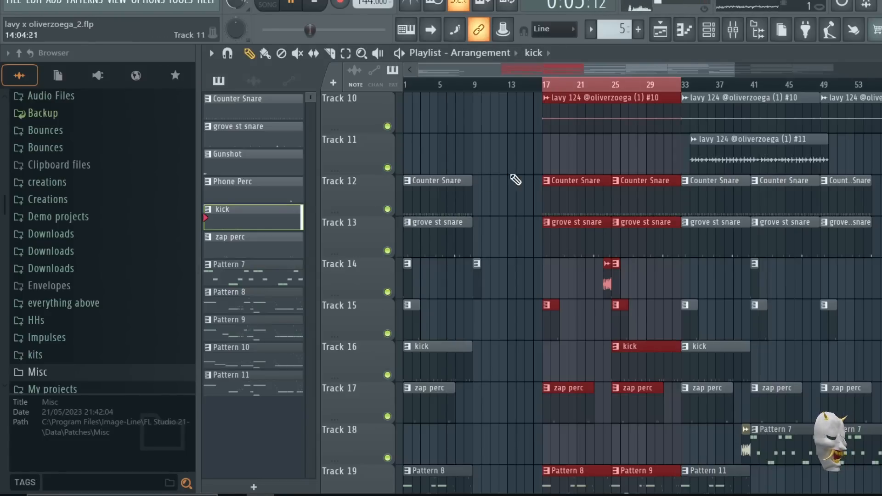
Step: Open the zap perc pattern in the piano roll, play it, and stop playback back in the playlist
{"action": "left_click", "coordinate": [245, 247]}
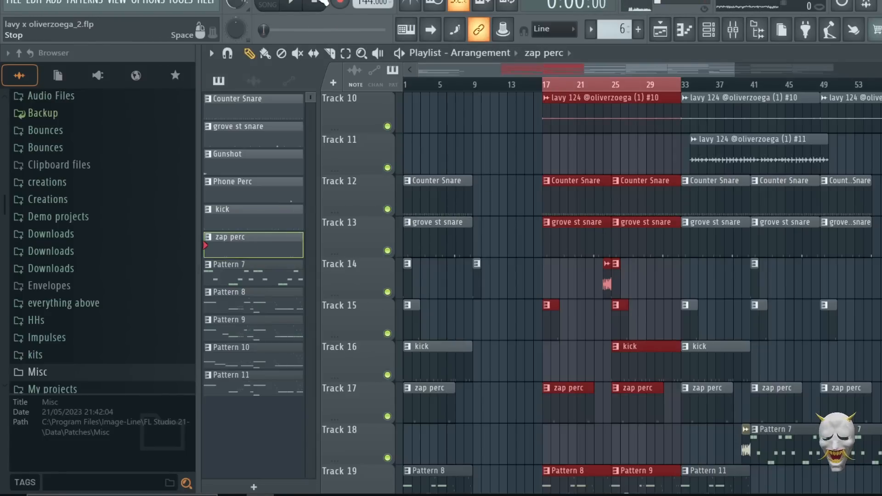
{"action": "key", "text": "F7"}
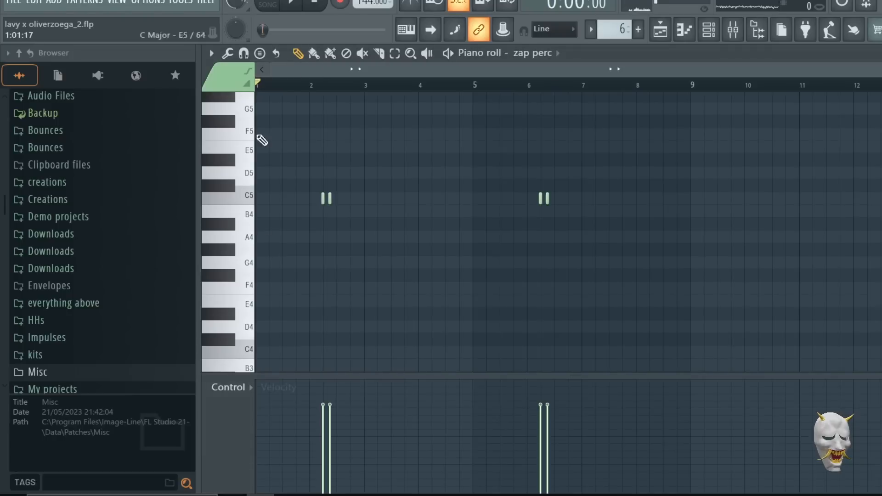
{"action": "left_click", "coordinate": [303, 4]}
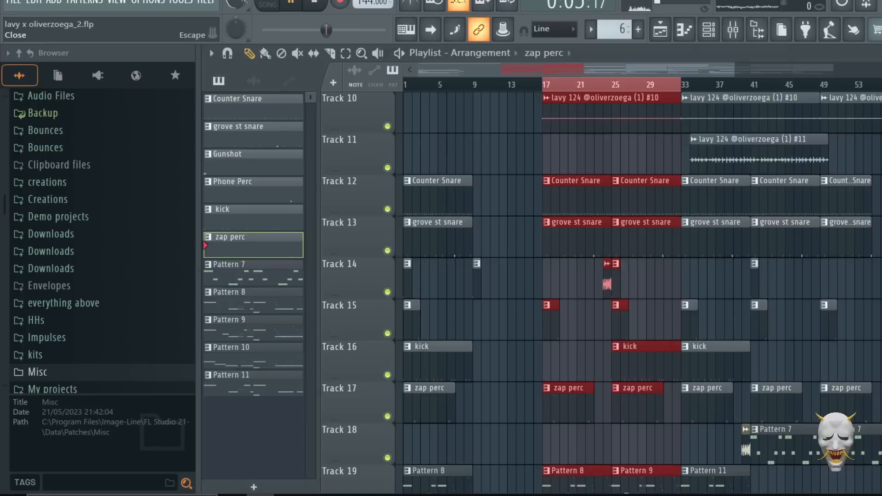
{"action": "key", "text": "F5"}
{"action": "left_click", "coordinate": [321, 4]}
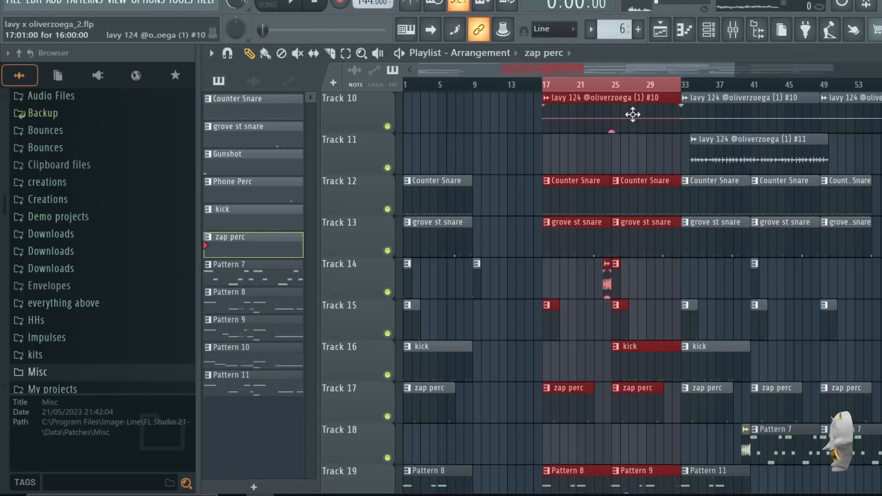
Step: Reselect bars 17 to 33 in the playlist and mute both 808 tracks, 19 and 20, in the mixer
{"action": "left_click_drag", "start_coordinate": [546, 90], "coordinate": [686, 82]}
{"action": "left_click", "coordinate": [740, 27]}
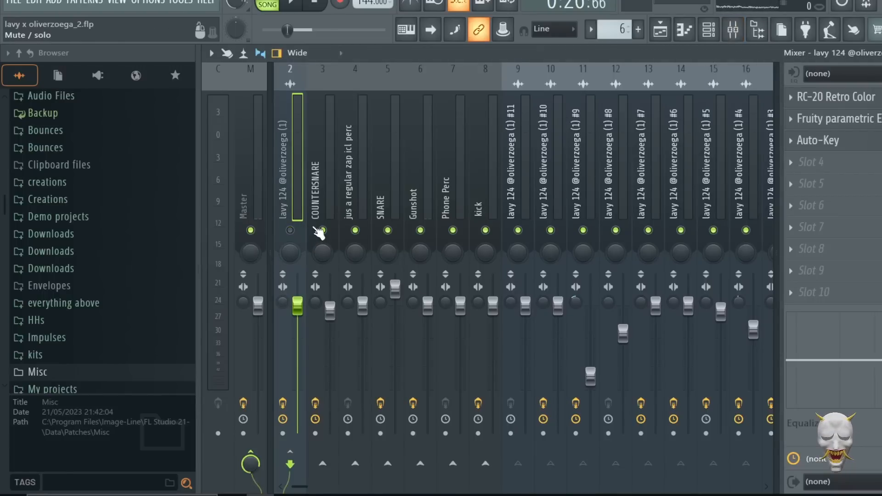
{"action": "scroll", "coordinate": [322, 235], "scroll_direction": "down", "scroll_amount": 6}
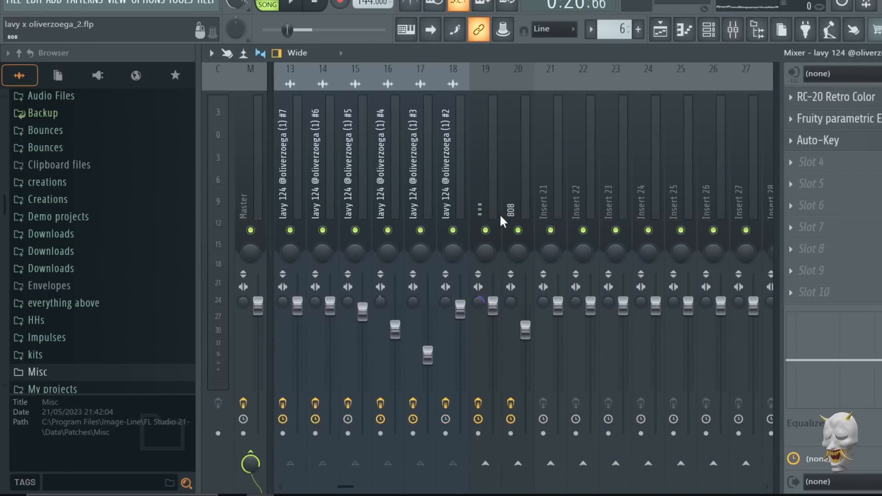
{"action": "left_click", "coordinate": [488, 230]}
{"action": "left_click", "coordinate": [521, 229]}
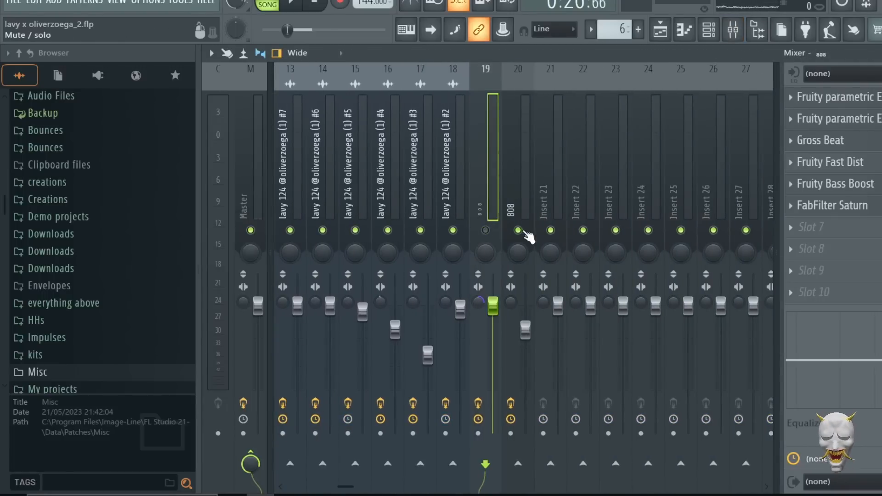
Step: Play the selected bars without the 808s and examine the mixer levels and the drum tracks in the playlist
{"action": "left_click", "coordinate": [305, 4]}
{"action": "scroll", "coordinate": [442, 146], "scroll_direction": "down", "scroll_amount": 2}
{"action": "scroll", "coordinate": [443, 146], "scroll_direction": "up", "scroll_amount": 5}
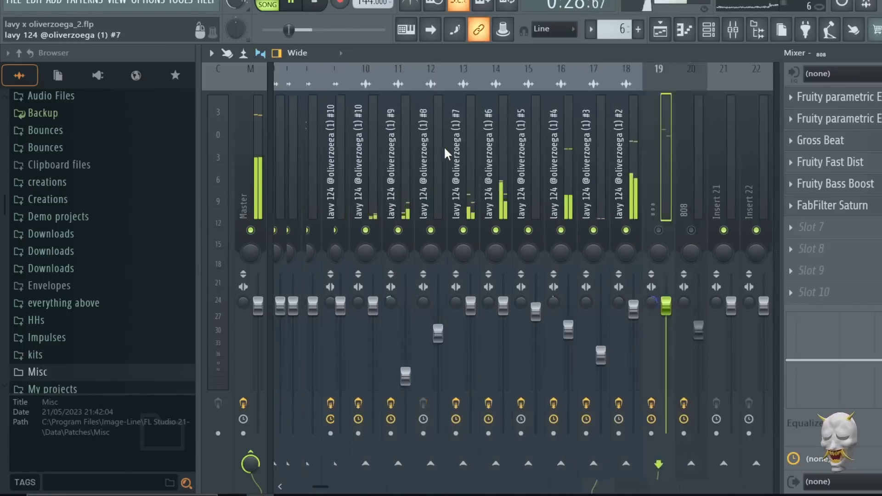
{"action": "scroll", "coordinate": [443, 147], "scroll_direction": "up", "scroll_amount": 4}
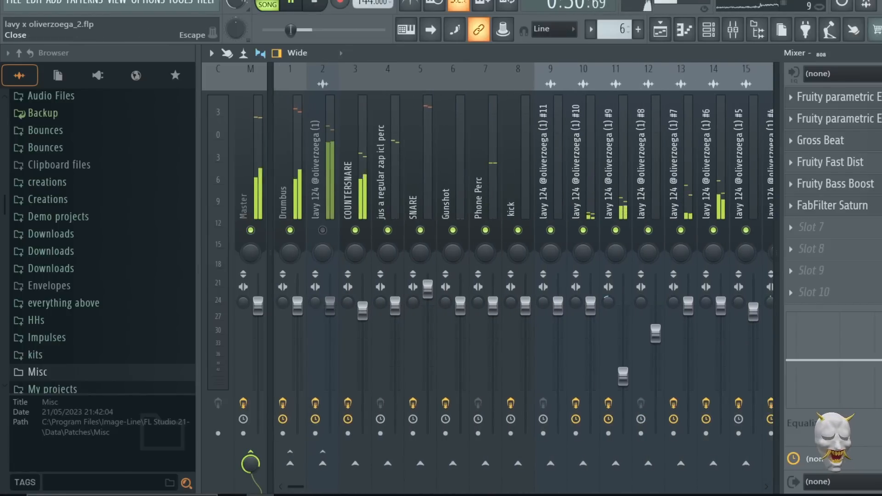
{"action": "left_click", "coordinate": [880, 53]}
{"action": "scroll", "coordinate": [696, 228], "scroll_direction": "down", "scroll_amount": 2}
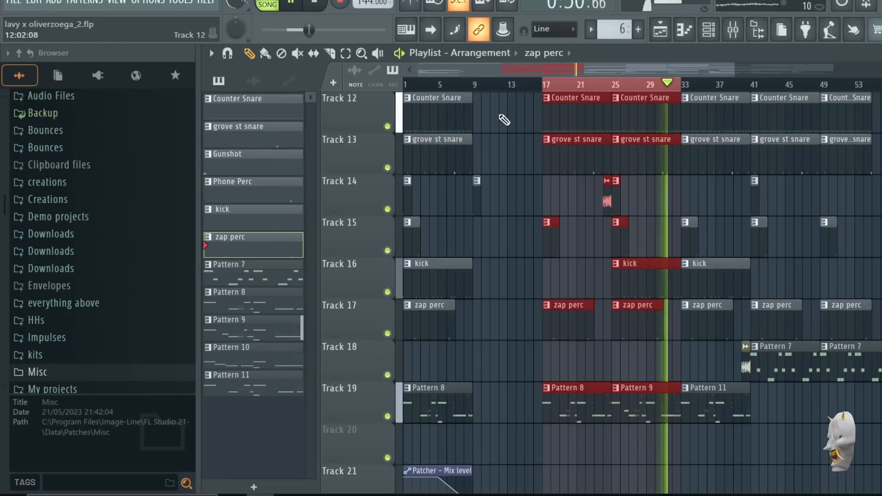
{"action": "left_click", "coordinate": [734, 31]}
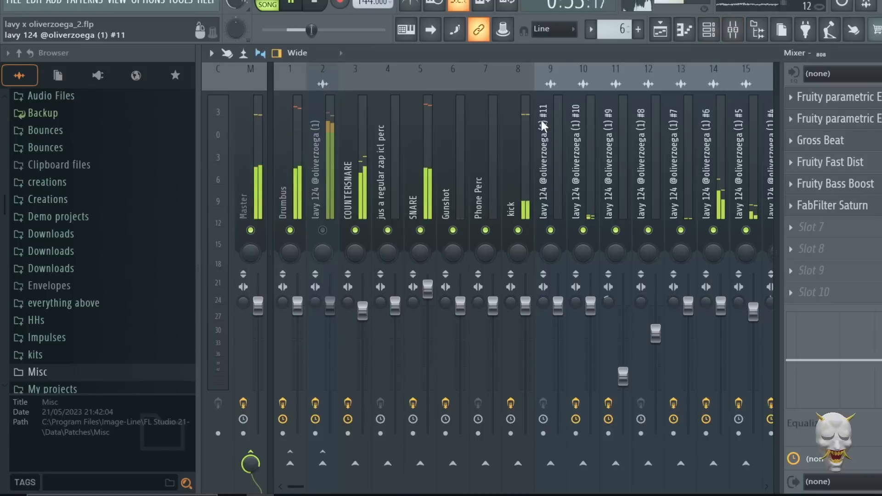
Step: Stop playback, return to the playlist and step through Patterns 7 to 11 in the pattern list
{"action": "key", "text": "space"}
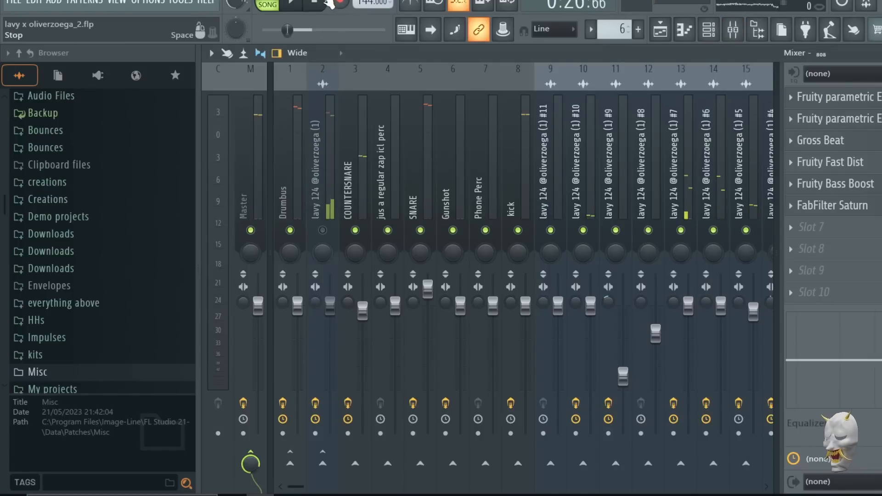
{"action": "scroll", "coordinate": [473, 176], "scroll_direction": "up", "scroll_amount": 2}
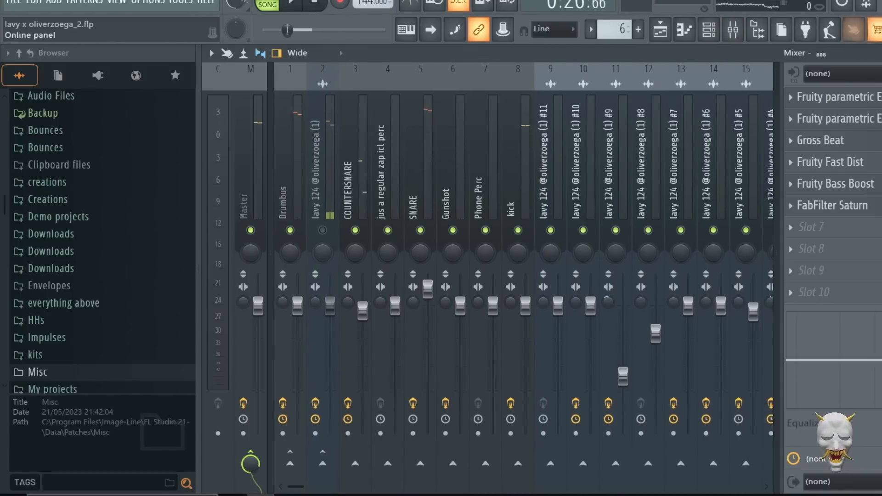
{"action": "left_click", "coordinate": [881, 52]}
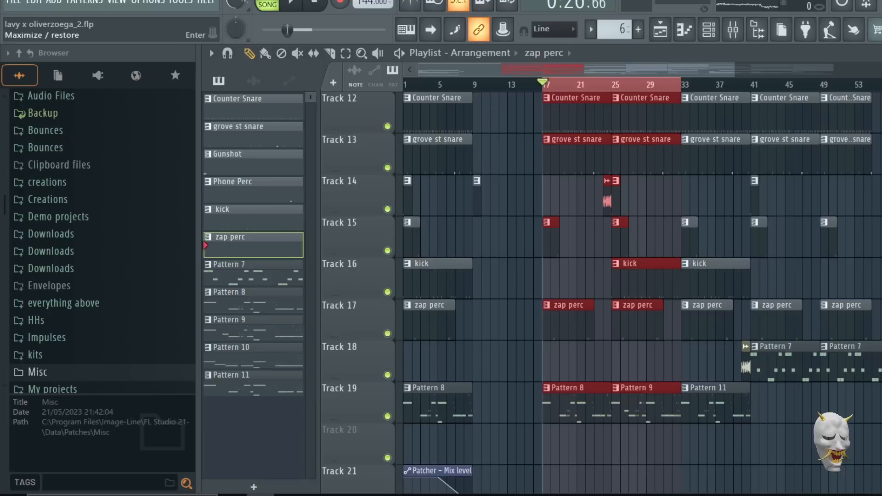
{"action": "left_click", "coordinate": [247, 279]}
{"action": "left_click", "coordinate": [246, 301]}
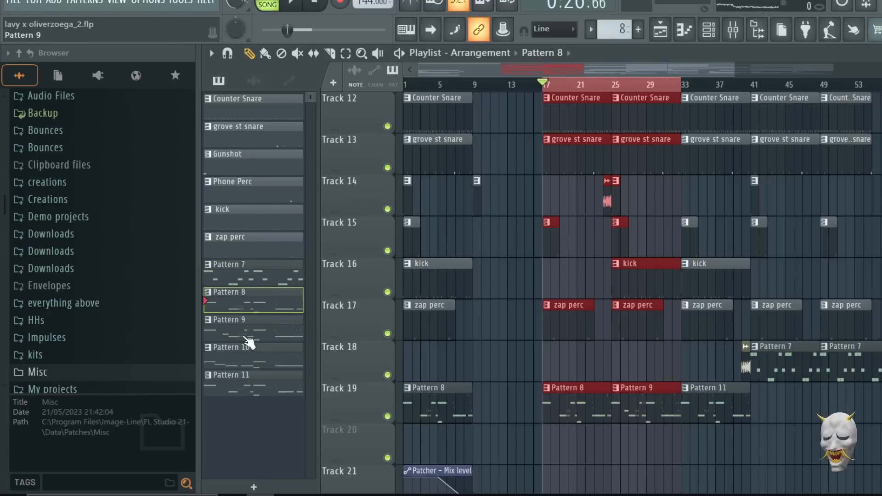
{"action": "left_click", "coordinate": [249, 330]}
{"action": "left_click", "coordinate": [252, 356]}
{"action": "left_click", "coordinate": [264, 390]}
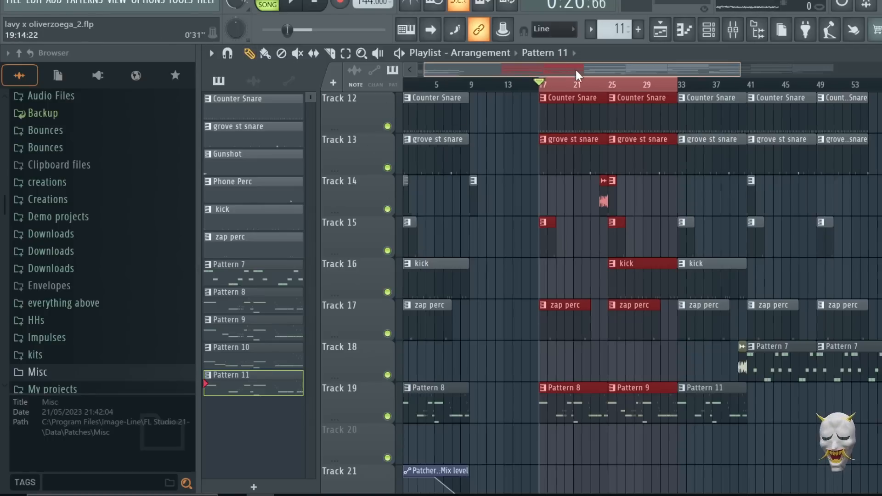
Step: Open the Pattern 8 clip from track 19 in the piano roll and play it in pattern mode
{"action": "double_click", "coordinate": [562, 411]}
{"action": "left_click_drag", "start_coordinate": [428, 67], "coordinate": [335, 76]}
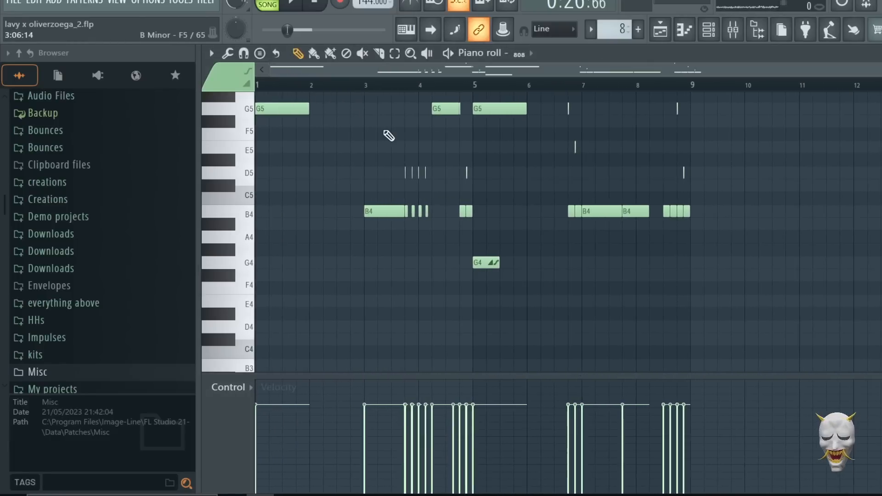
{"action": "scroll", "coordinate": [388, 136], "scroll_direction": "up", "scroll_amount": 3}
{"action": "left_click", "coordinate": [284, 5]}
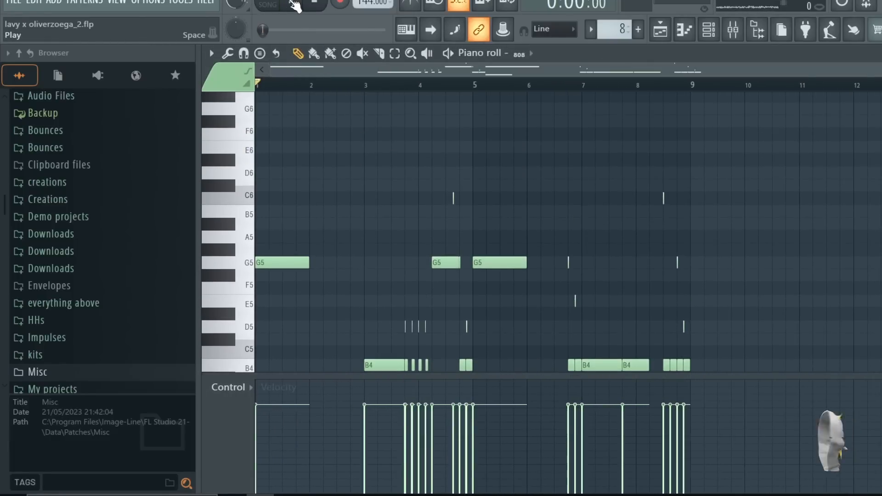
{"action": "left_click", "coordinate": [294, 4]}
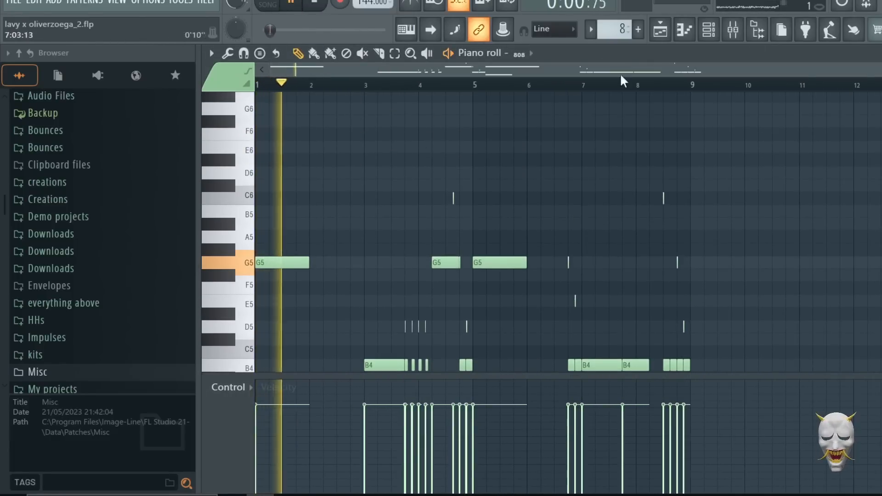
Step: Unmute the 808 on mixer track 19 and restart playback of Pattern 8
{"action": "left_click", "coordinate": [732, 29]}
{"action": "scroll", "coordinate": [641, 183], "scroll_direction": "right", "scroll_amount": 4}
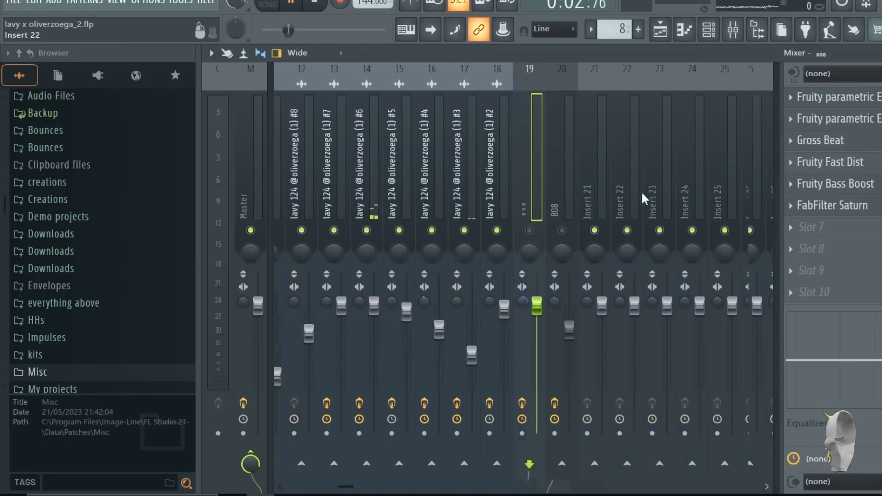
{"action": "left_click", "coordinate": [485, 230]}
{"action": "key", "text": "space"}
{"action": "key", "text": "space"}
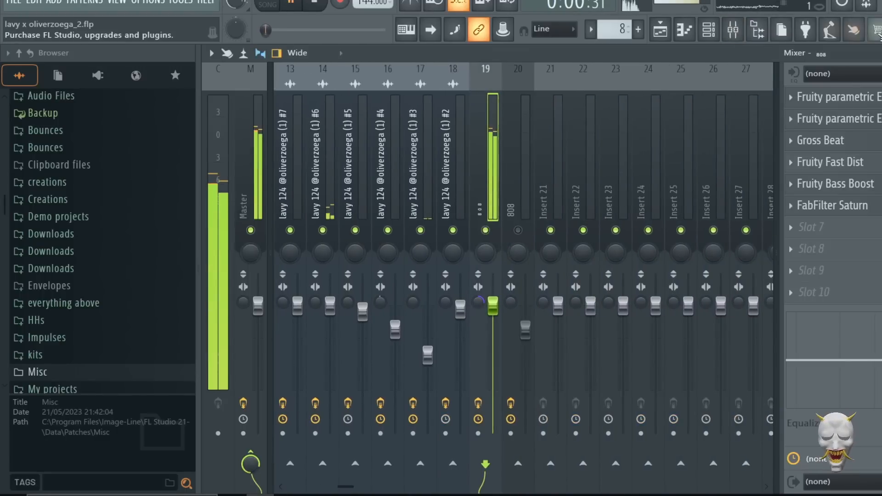
Step: Stop Pattern 8 in the piano roll, show its note pan values around bar 8 and return to the playlist
{"action": "left_click", "coordinate": [879, 52]}
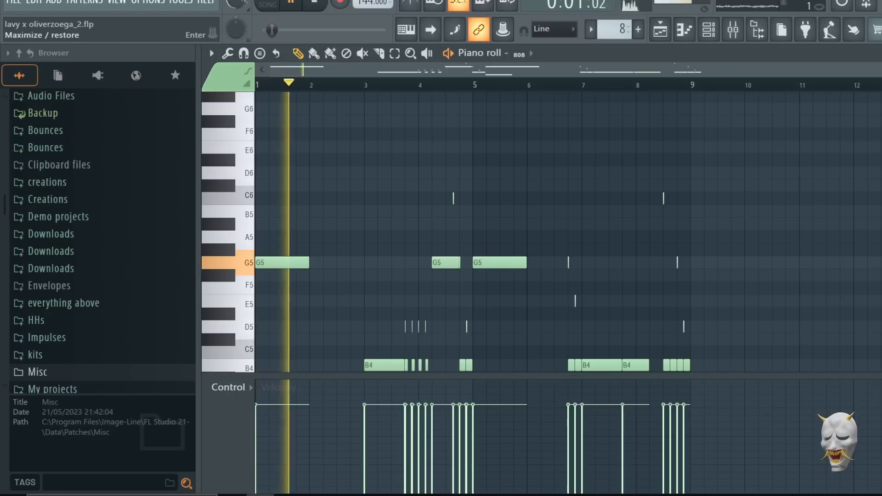
{"action": "key", "text": "space"}
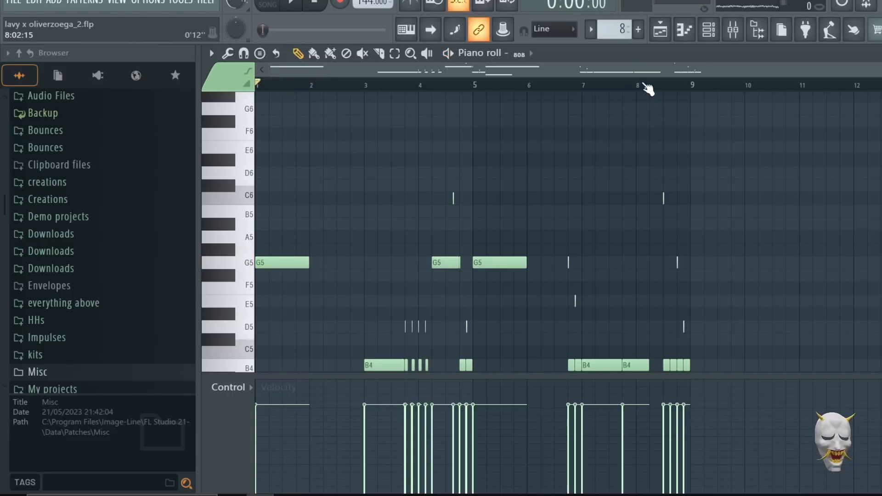
{"action": "left_click", "coordinate": [640, 87]}
{"action": "left_click", "coordinate": [230, 388]}
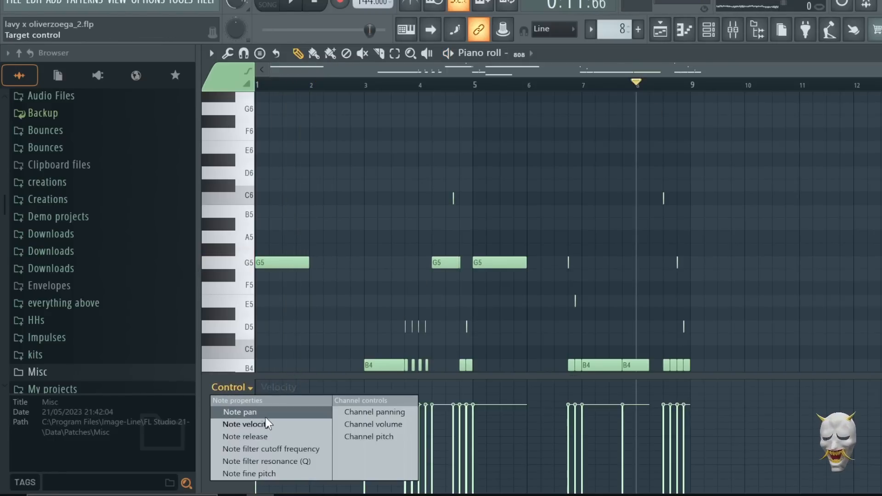
{"action": "left_click", "coordinate": [257, 413]}
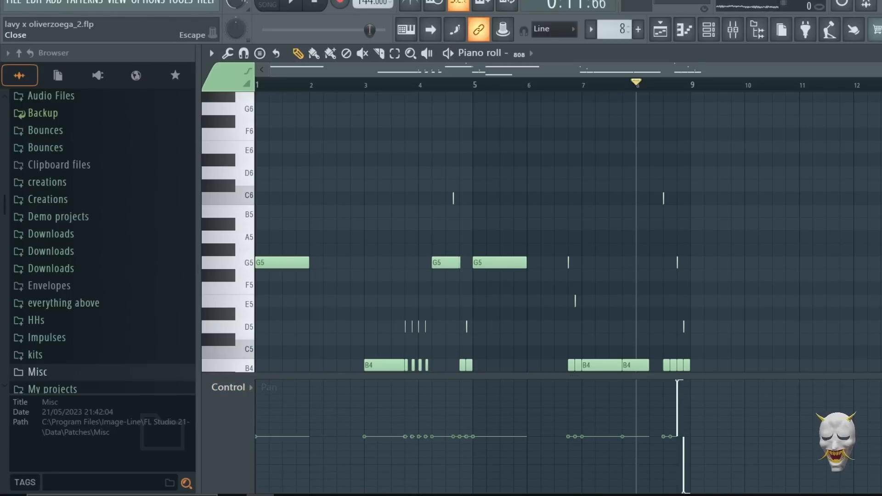
{"action": "key", "text": "Escape"}
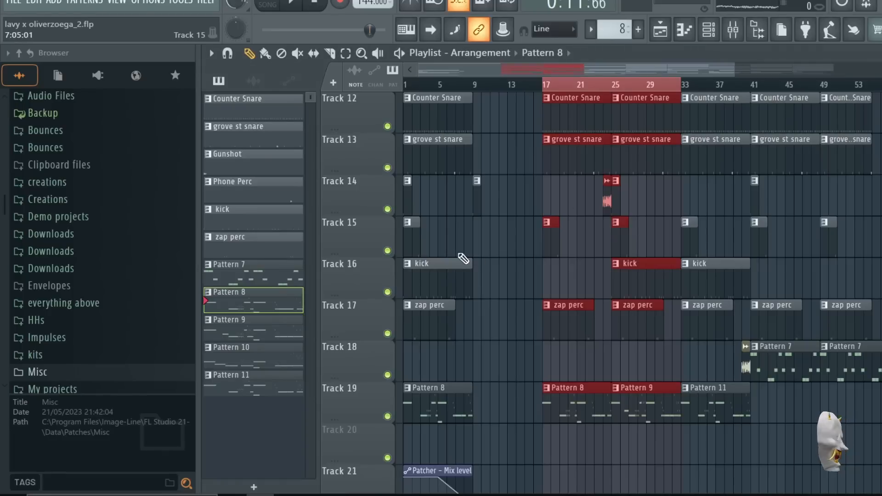
Step: Open Pattern 9 in the piano roll, play it through and return to the playlist
{"action": "left_click", "coordinate": [274, 333]}
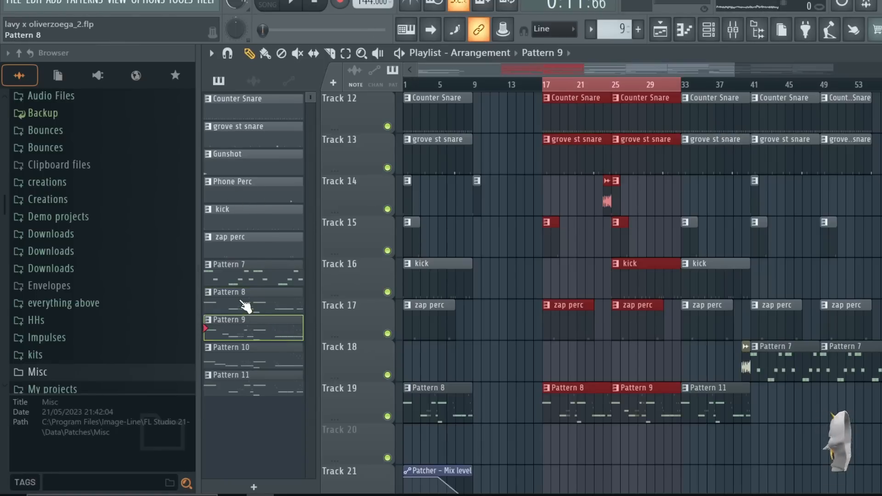
{"action": "double_click", "coordinate": [248, 338]}
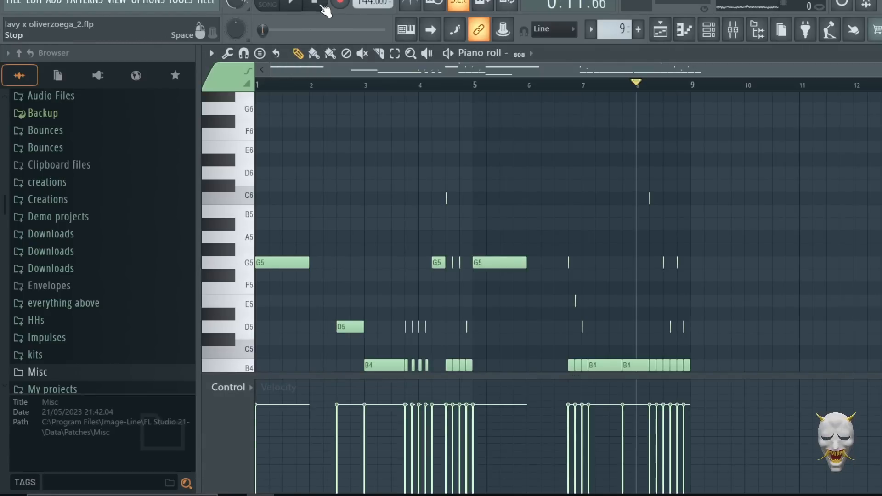
{"action": "left_click", "coordinate": [296, 5]}
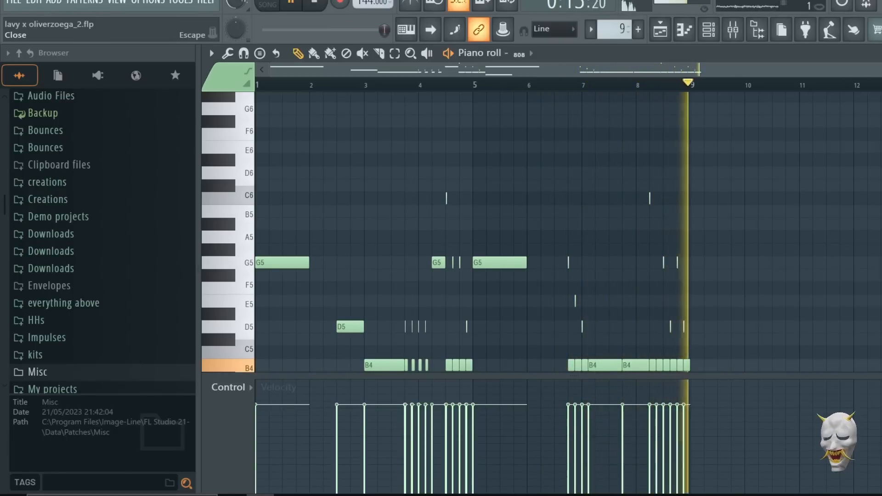
{"action": "key", "text": "Escape"}
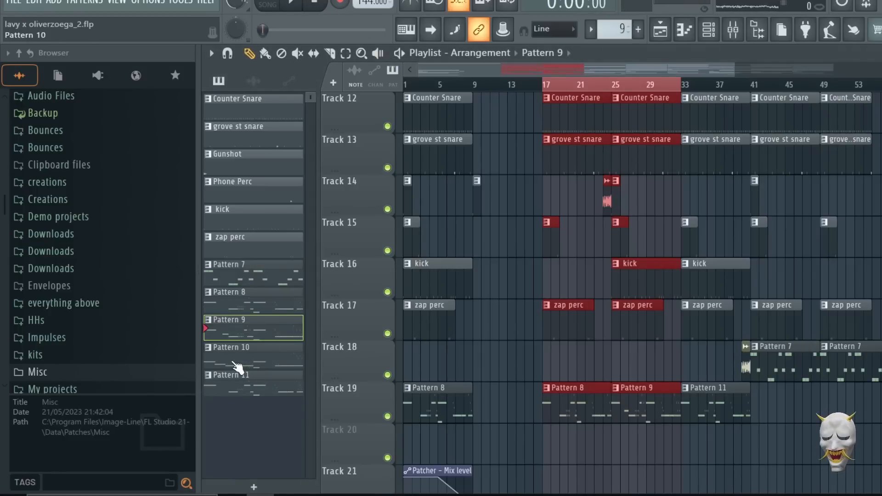
Step: Open Pattern 10 in the piano roll, play it through and return to the playlist
{"action": "double_click", "coordinate": [237, 366]}
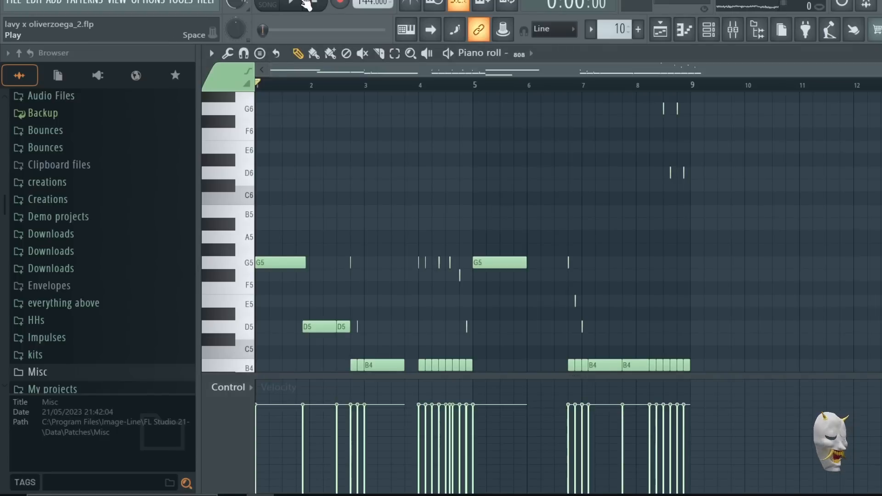
{"action": "left_click", "coordinate": [305, 4]}
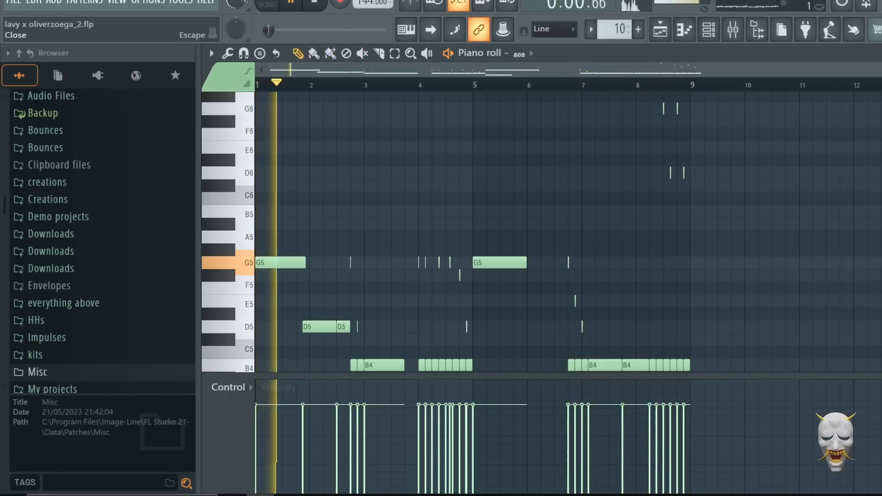
{"action": "key", "text": "Escape"}
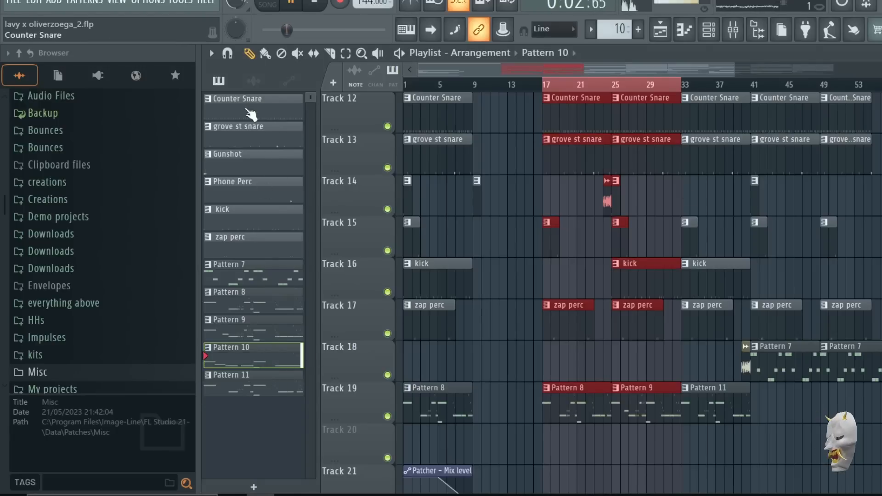
Step: Open Pattern 11 in the piano roll, play it, and stop playback back in the playlist
{"action": "double_click", "coordinate": [246, 392]}
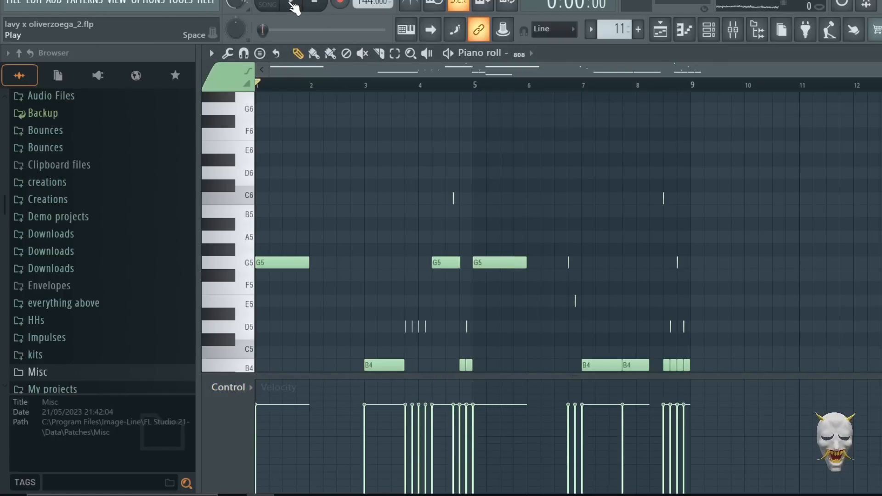
{"action": "left_click", "coordinate": [292, 5]}
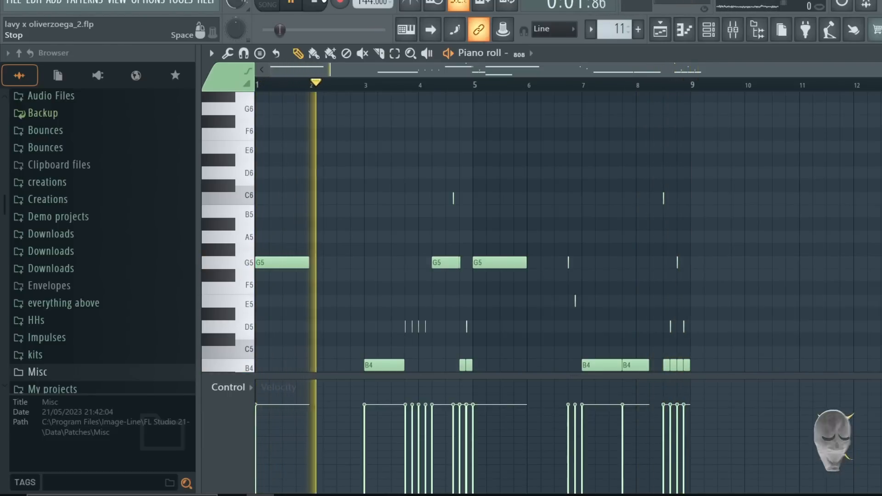
{"action": "key", "text": "space"}
{"action": "key", "text": "Escape"}
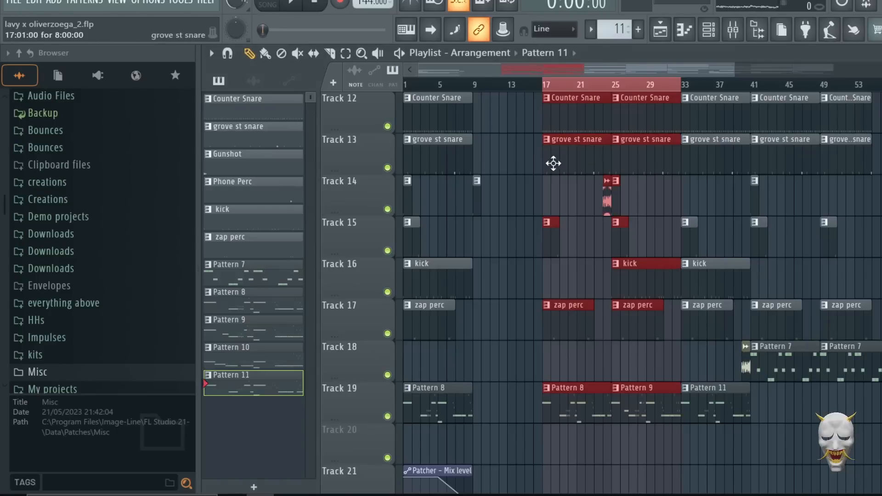
Step: Look over the melodic stems on tracks 1 to 11 and play the selected bars 17 to 33 in song mode
{"action": "scroll", "coordinate": [574, 173], "scroll_direction": "up", "scroll_amount": 5}
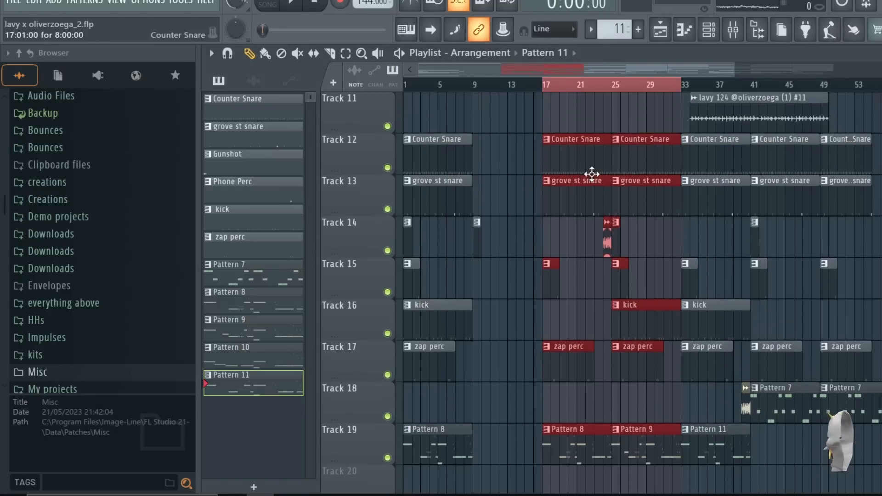
{"action": "scroll", "coordinate": [629, 171], "scroll_direction": "up", "scroll_amount": 6}
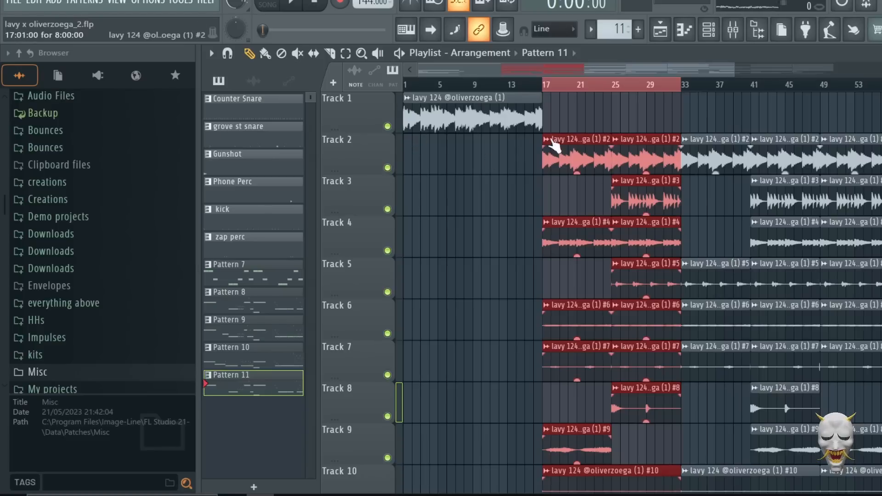
{"action": "scroll", "coordinate": [620, 184], "scroll_direction": "down", "scroll_amount": 3}
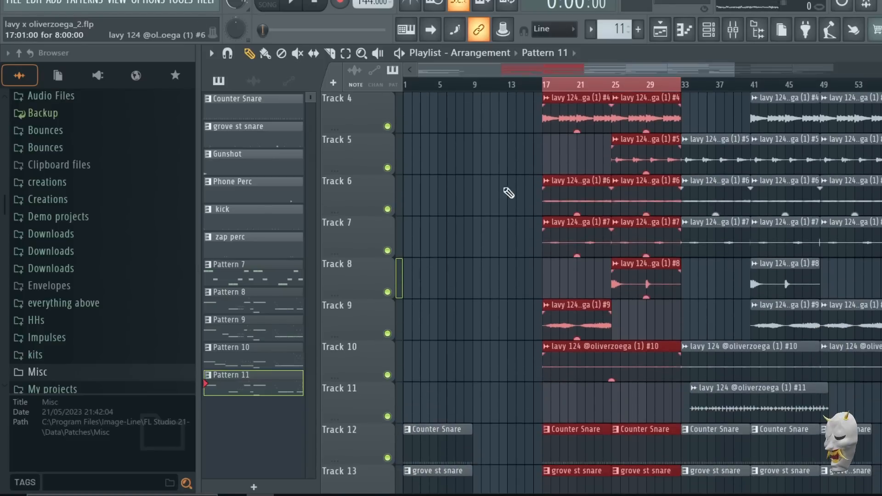
{"action": "scroll", "coordinate": [510, 188], "scroll_direction": "up", "scroll_amount": 3}
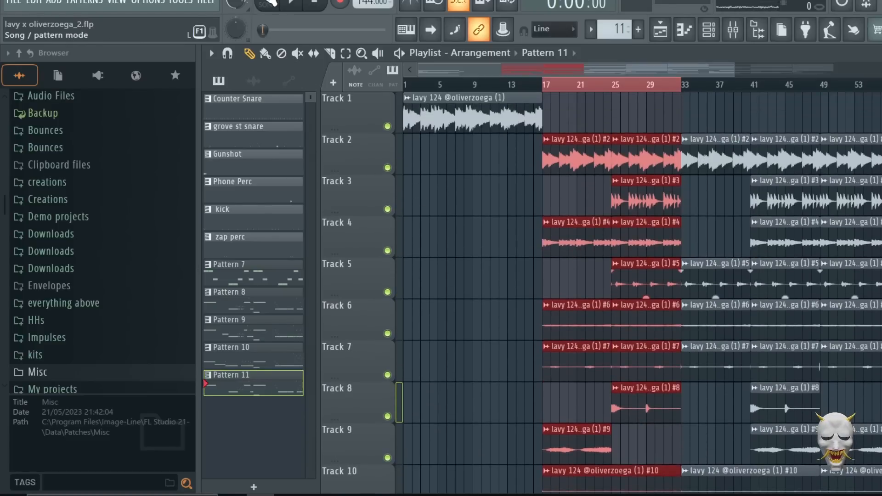
{"action": "left_click", "coordinate": [294, 5]}
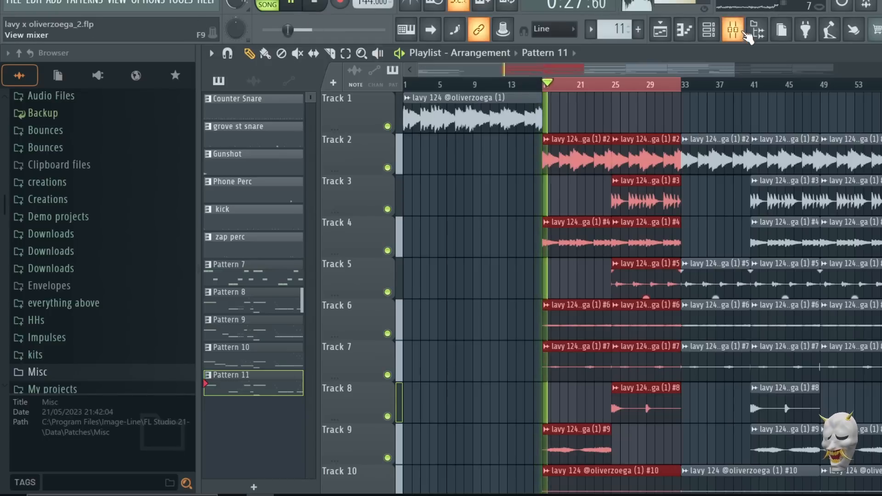
Step: Close the channel rack and unmute the second 808, track 20, in the mixer
{"action": "left_click", "coordinate": [716, 35]}
{"action": "left_click", "coordinate": [733, 29]}
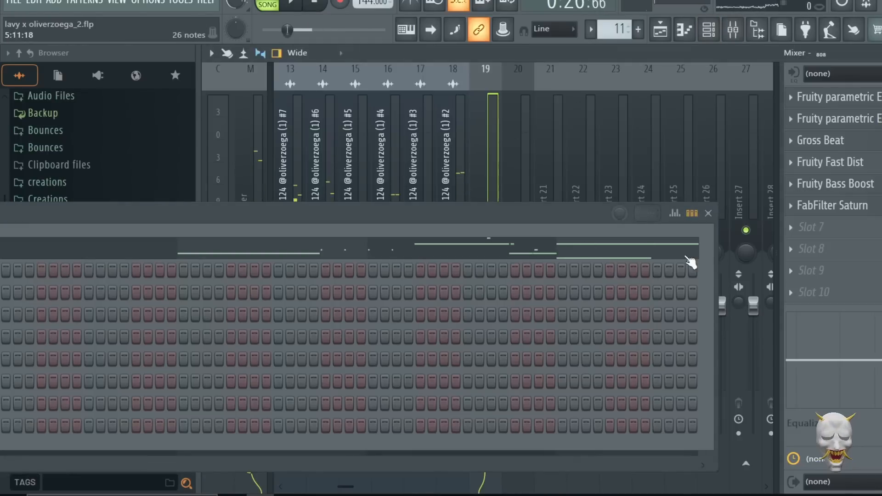
{"action": "left_click", "coordinate": [707, 213]}
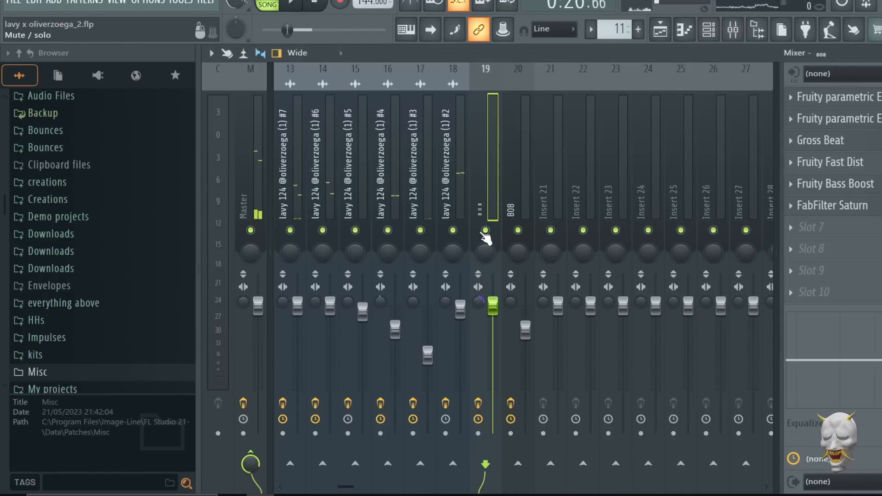
Step: Restart song playback from bar 17, return to the playlist and clear the selection of bars 17 to 33
{"action": "key", "text": "space"}
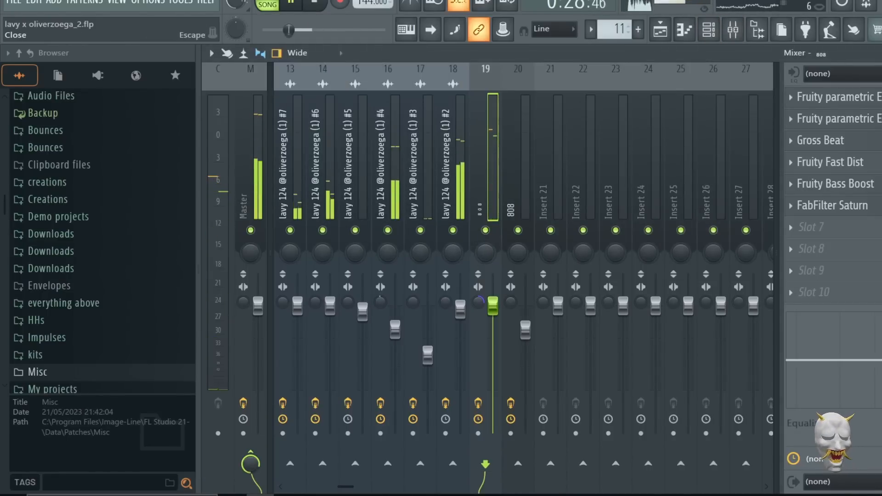
{"action": "key", "text": "F5"}
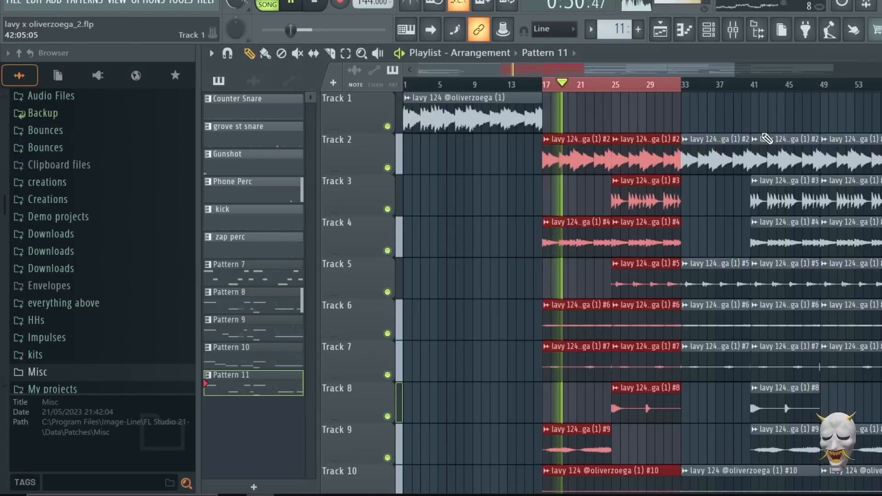
{"action": "key", "text": "ctrl+d"}
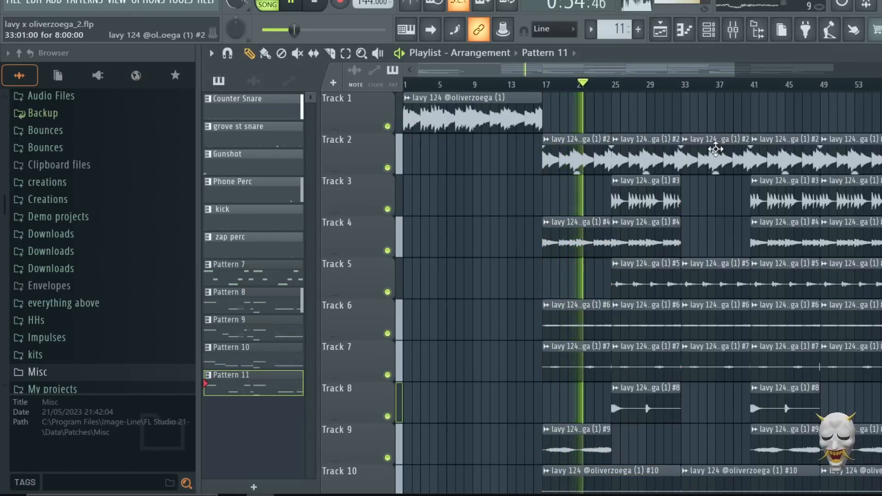
Step: Look over the playlist from the melodic stems down to the drum and 808 tracks during playback, and stop the song
{"action": "scroll", "coordinate": [724, 143], "scroll_direction": "down", "scroll_amount": 3}
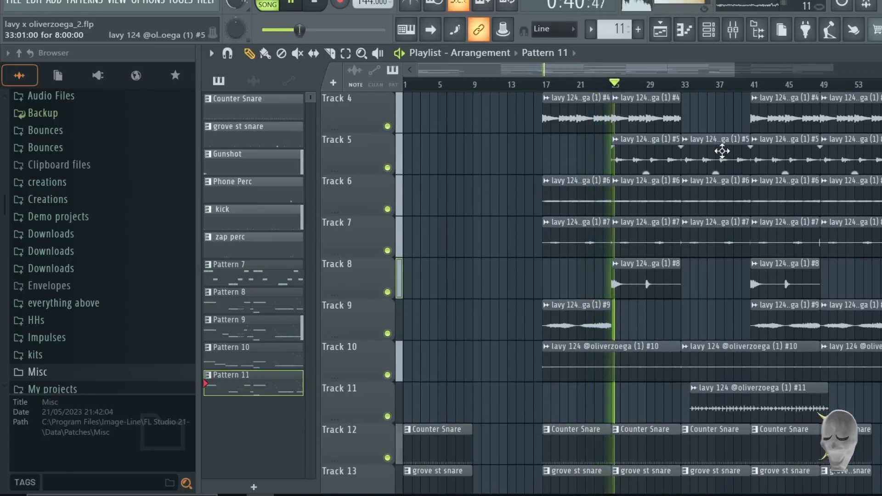
{"action": "scroll", "coordinate": [723, 154], "scroll_direction": "down", "scroll_amount": 4}
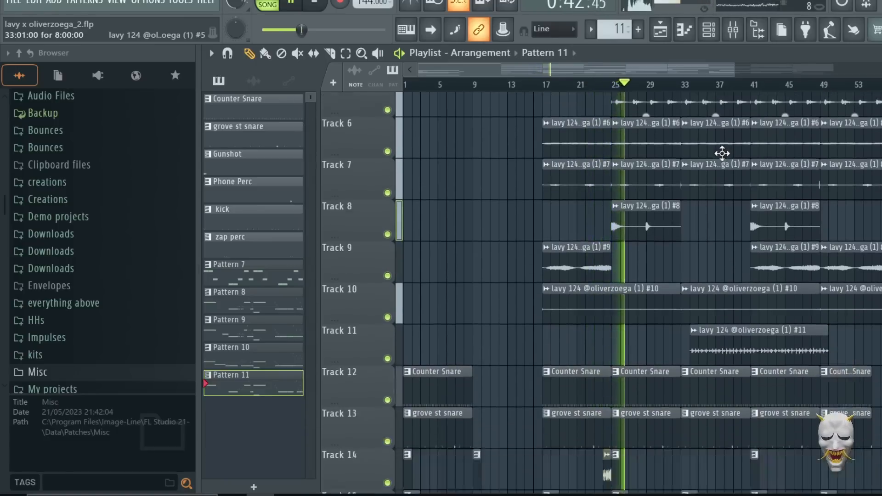
{"action": "scroll", "coordinate": [726, 161], "scroll_direction": "down", "scroll_amount": 3}
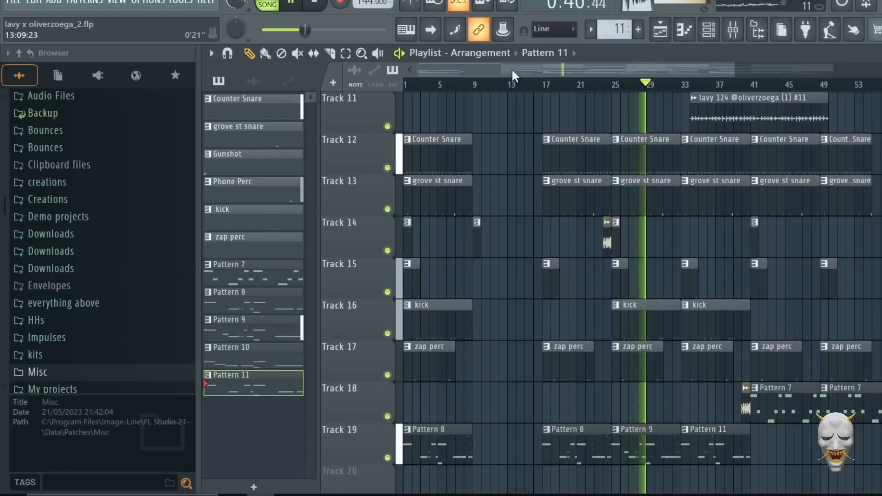
{"action": "left_click_drag", "start_coordinate": [511, 69], "coordinate": [568, 85]}
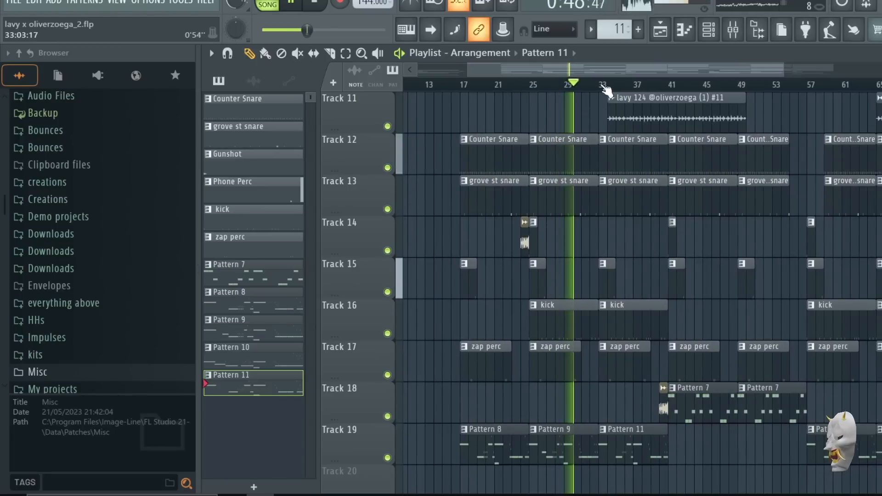
{"action": "left_click", "coordinate": [318, 13]}
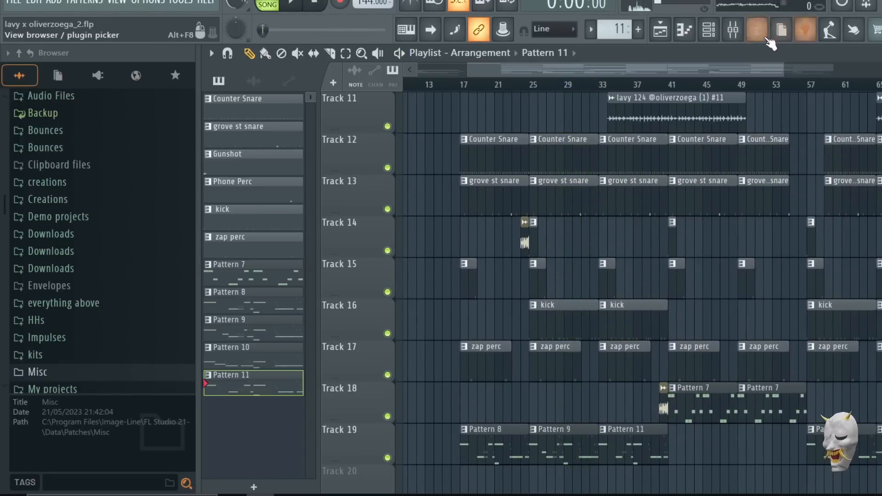
Step: Open the mixer and examine the inserts, including the effect chains of the melody stem on insert 2 and the Master
{"action": "left_click", "coordinate": [734, 32]}
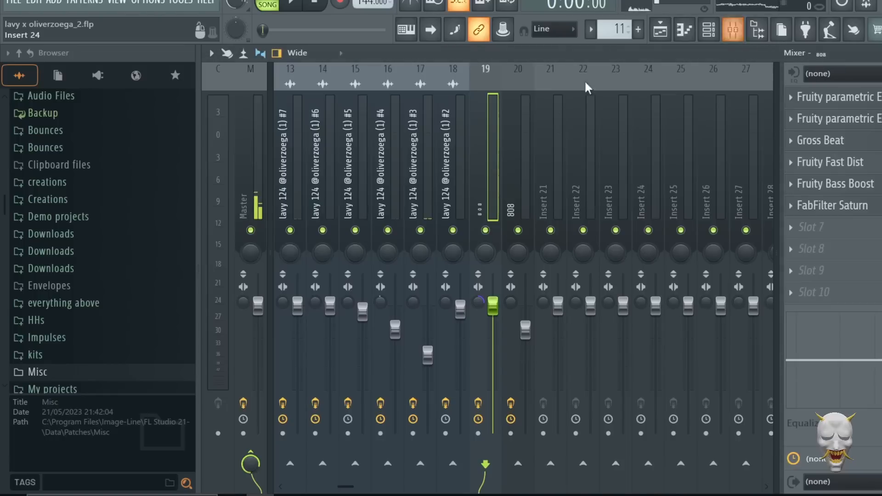
{"action": "scroll", "coordinate": [366, 170], "scroll_direction": "up", "scroll_amount": 6}
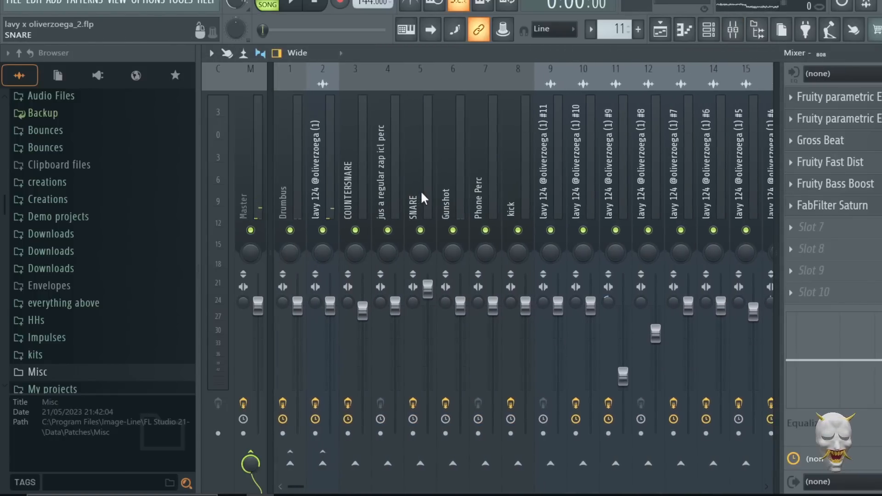
{"action": "scroll", "coordinate": [420, 191], "scroll_direction": "down", "scroll_amount": 3}
{"action": "scroll", "coordinate": [420, 194], "scroll_direction": "up", "scroll_amount": 3}
{"action": "left_click", "coordinate": [333, 182]}
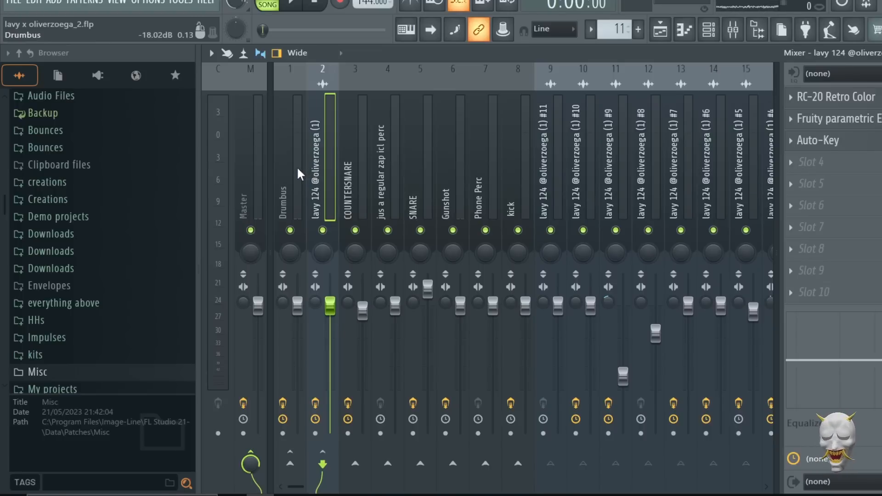
{"action": "left_click", "coordinate": [248, 159]}
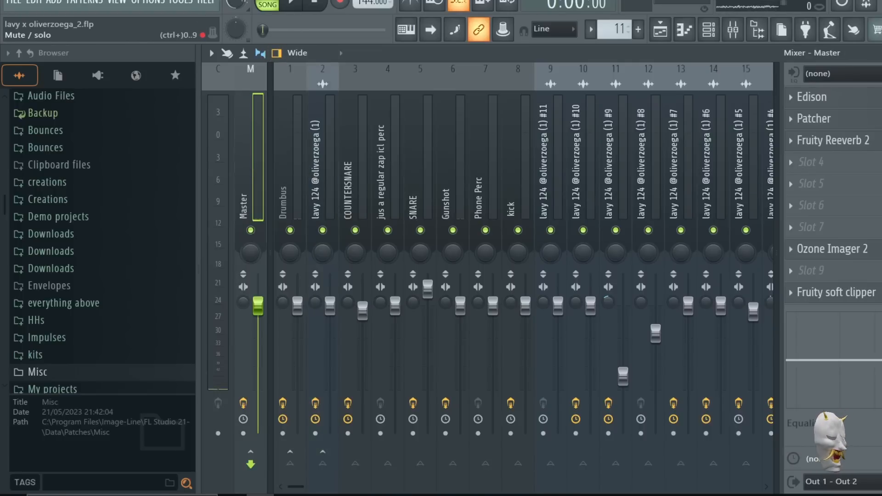
Step: Play the song from the start, stop it, and play it again to hear the Master processing
{"action": "left_click", "coordinate": [290, 4]}
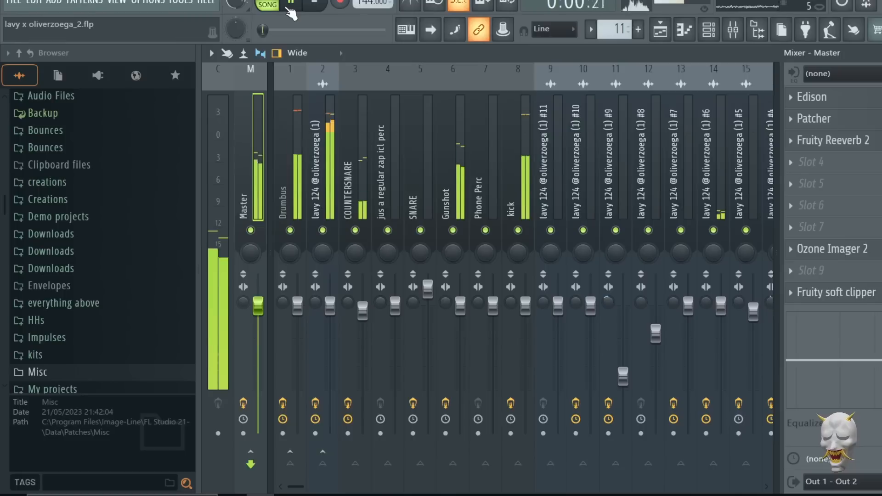
{"action": "left_click", "coordinate": [317, 3]}
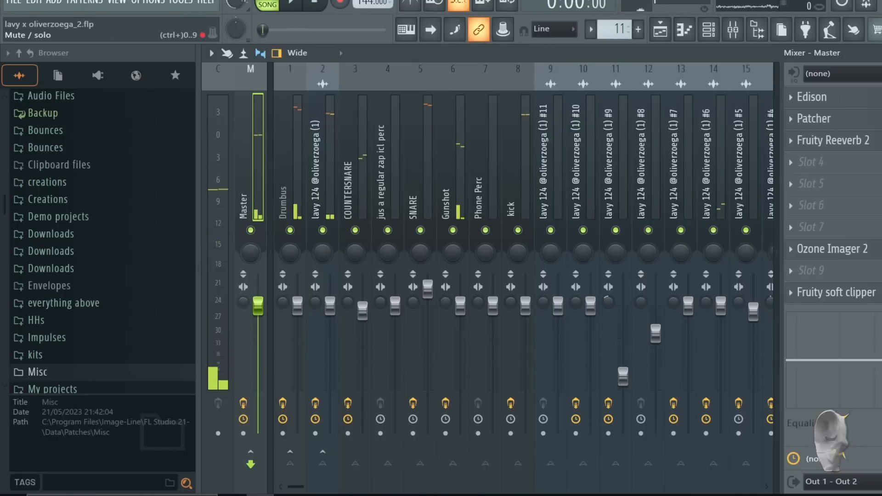
{"action": "left_click", "coordinate": [302, 5]}
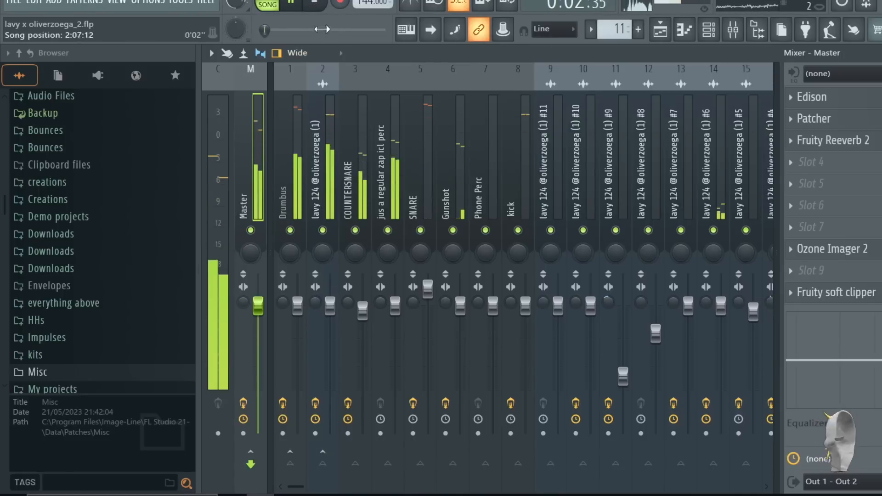
Step: Examine the Patcher chain on the Master and its Fruity Reeverb 2 with playback stopped, and close both plugin windows
{"action": "left_click", "coordinate": [829, 122]}
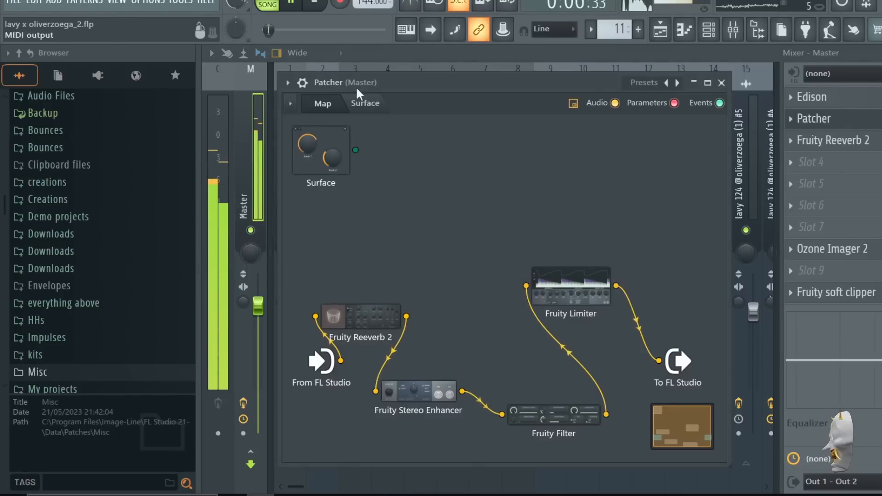
{"action": "left_click", "coordinate": [314, 3]}
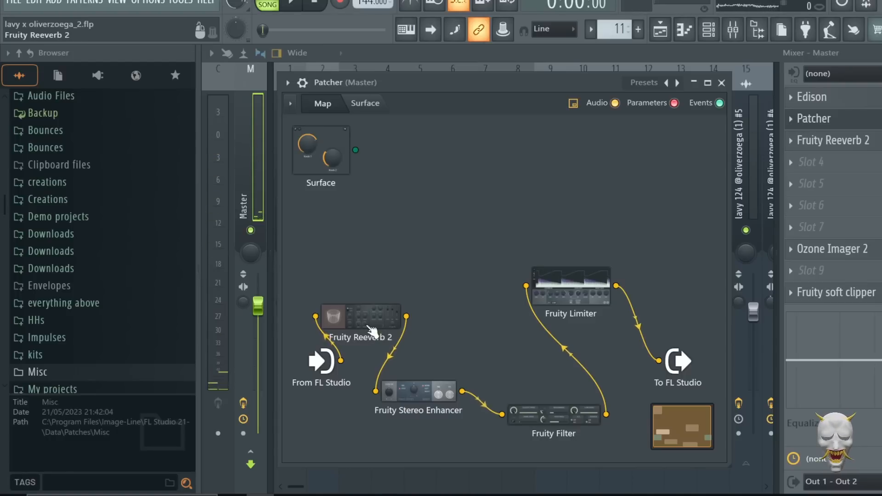
{"action": "double_click", "coordinate": [362, 321]}
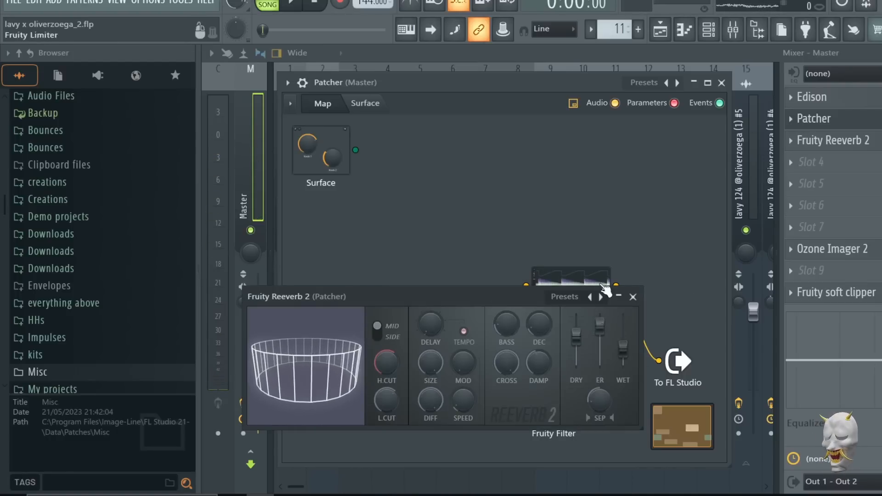
{"action": "left_click", "coordinate": [633, 297]}
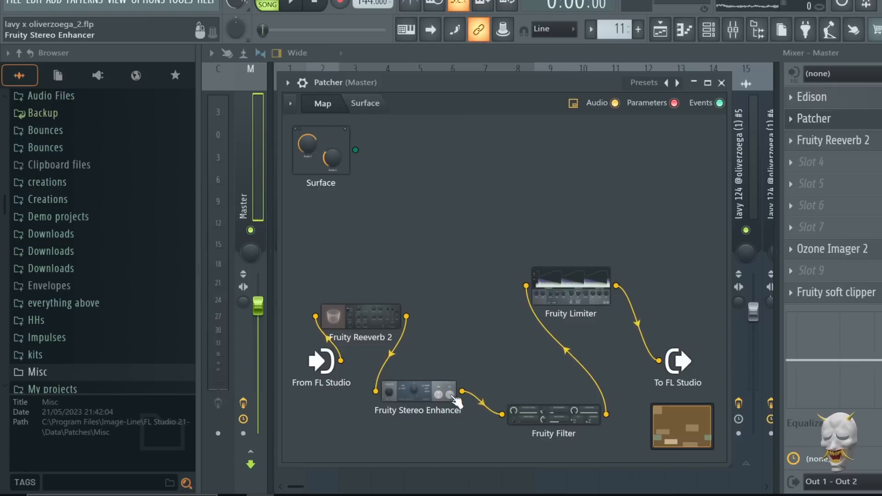
{"action": "left_click", "coordinate": [721, 83]}
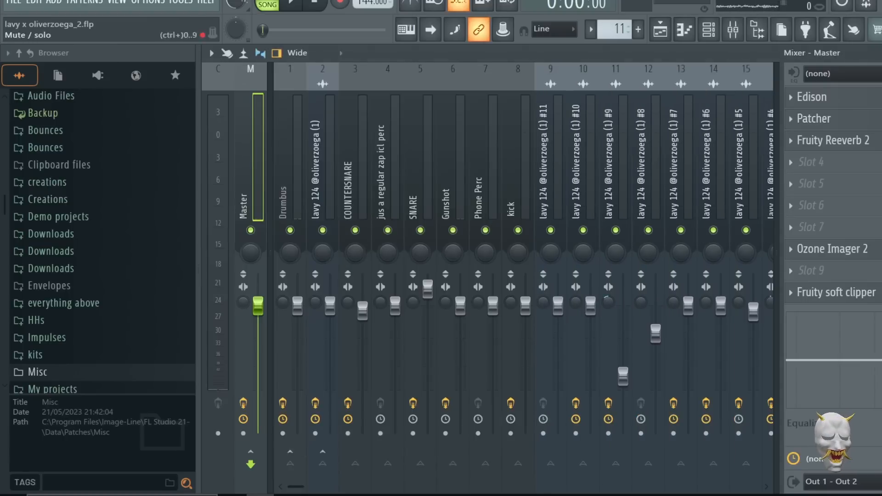
Step: Audition the Master's Fruity Reeverb 2 at room sizes 1 and 100, and set the room size to 65
{"action": "left_click", "coordinate": [870, 148]}
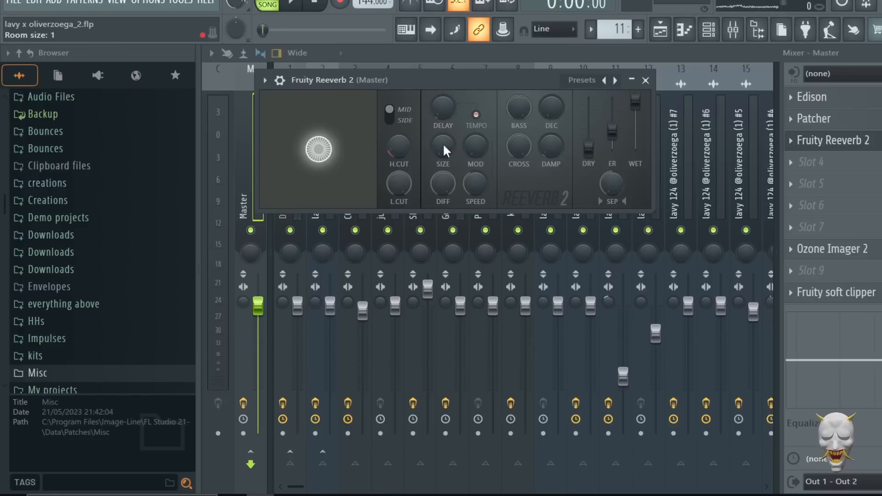
{"action": "key", "text": "space"}
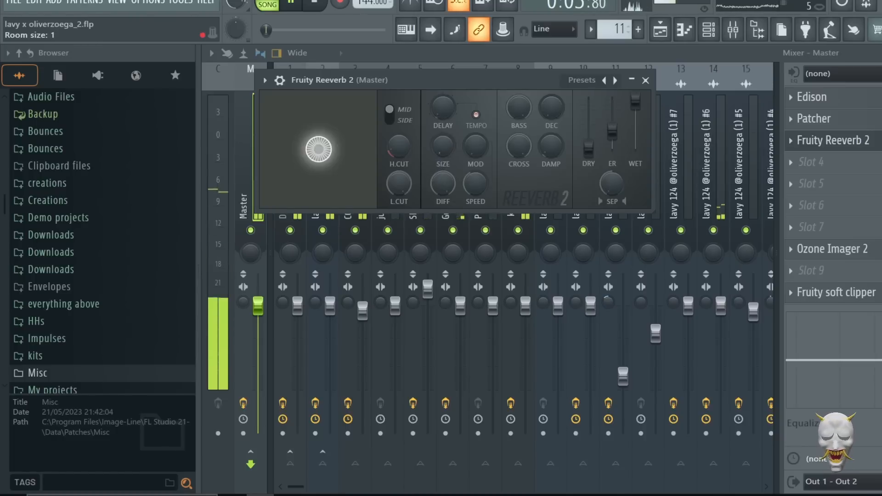
{"action": "key", "text": "space"}
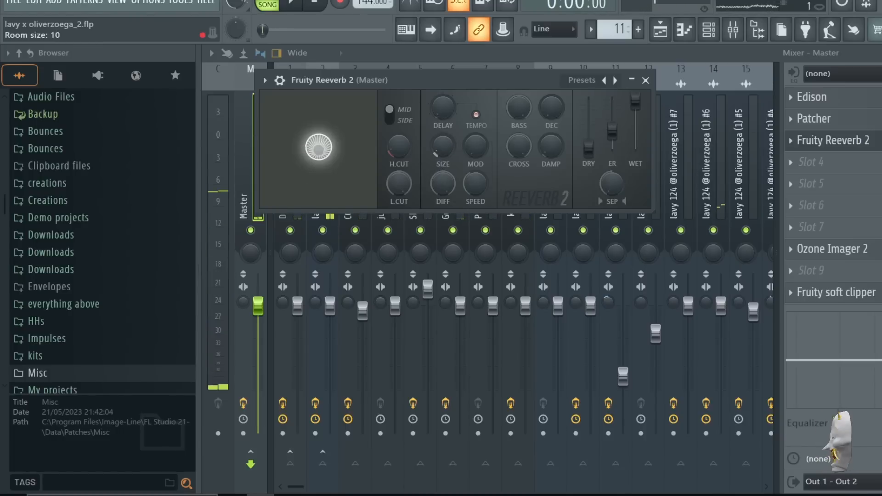
{"action": "key", "text": "space"}
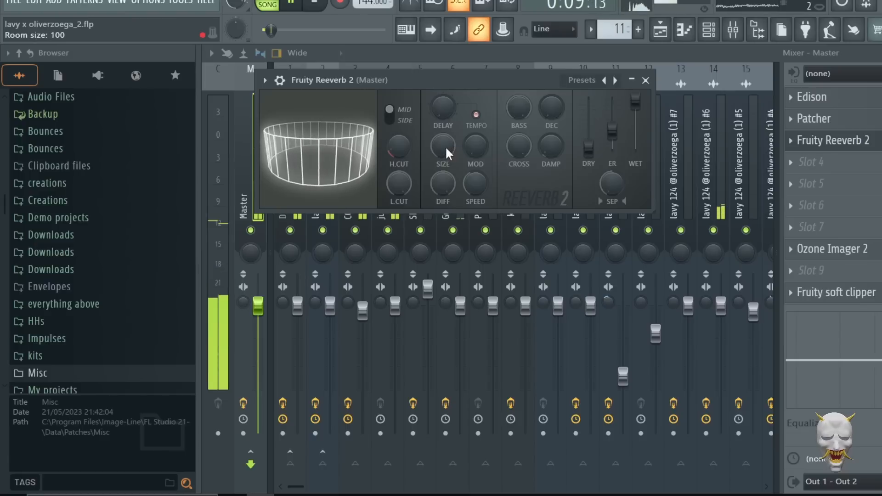
{"action": "scroll", "coordinate": [445, 145], "scroll_direction": "down", "scroll_amount": 7}
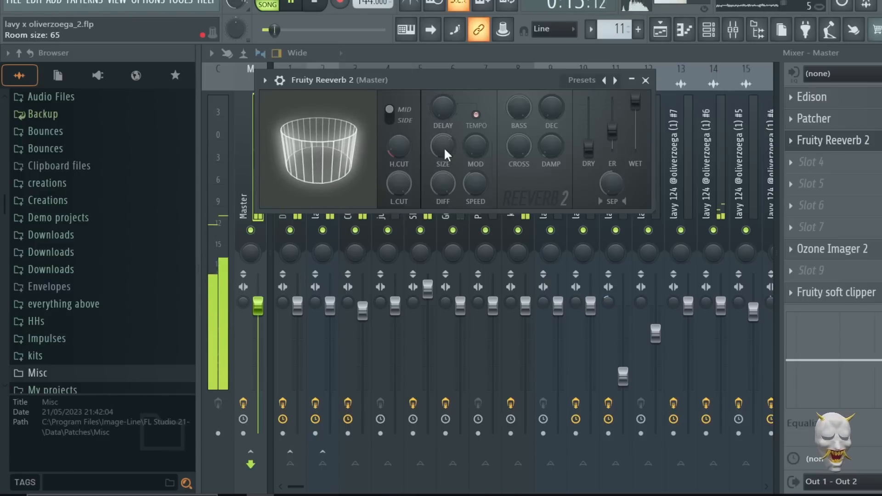
{"action": "scroll", "coordinate": [638, 155], "scroll_direction": "up", "scroll_amount": 3}
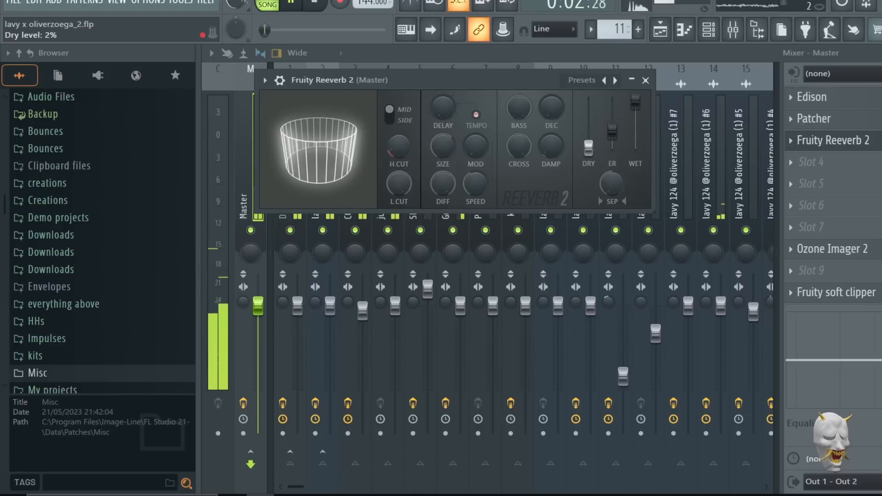
Step: Raise the Fruity Reeverb 2 dry level to 55% during playback, close the plugin and stop the song
{"action": "left_click_drag", "start_coordinate": [588, 148], "coordinate": [588, 133]}
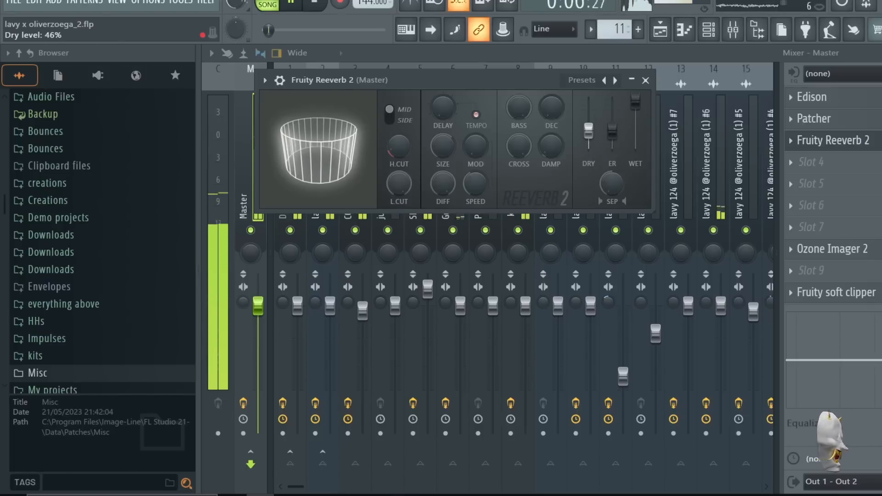
{"action": "left_click_drag", "start_coordinate": [588, 131], "coordinate": [588, 128]}
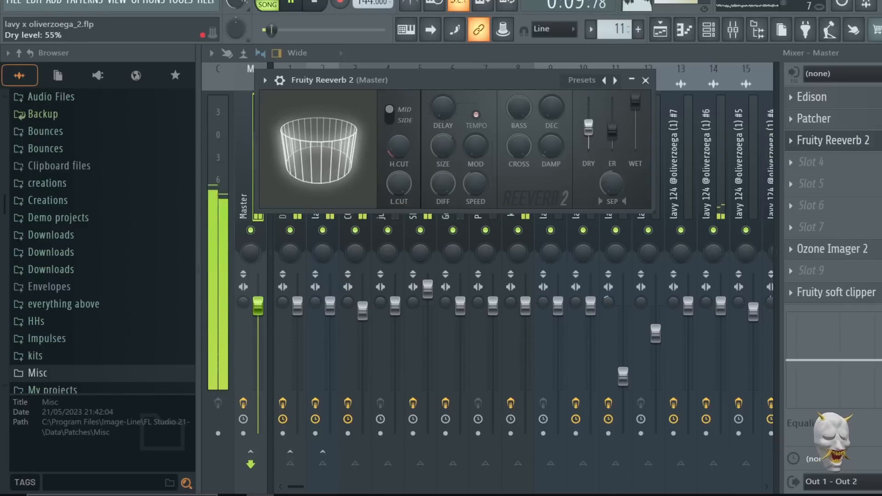
{"action": "left_click", "coordinate": [645, 82]}
{"action": "key", "text": "space"}
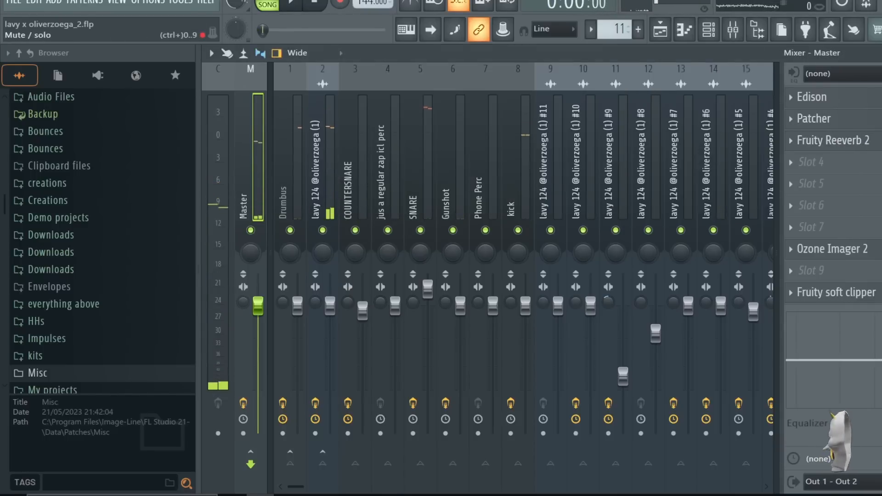
Step: Review the Master's Patcher map and Fruity Reeverb 2 settings once more, closing each plugin window
{"action": "left_click", "coordinate": [813, 119]}
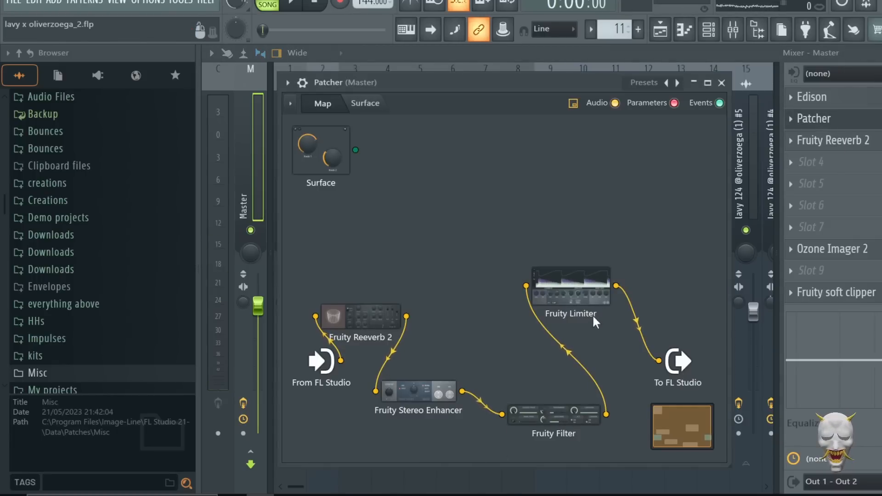
{"action": "left_click", "coordinate": [722, 83]}
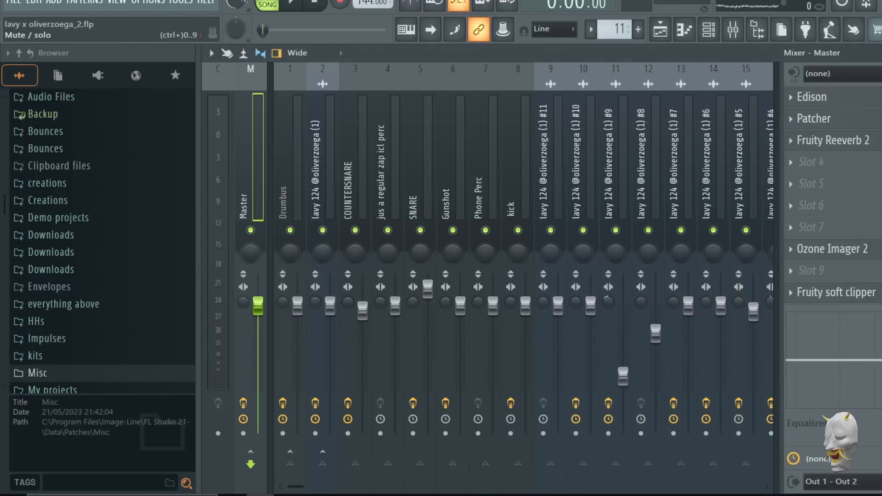
{"action": "left_click", "coordinate": [871, 143]}
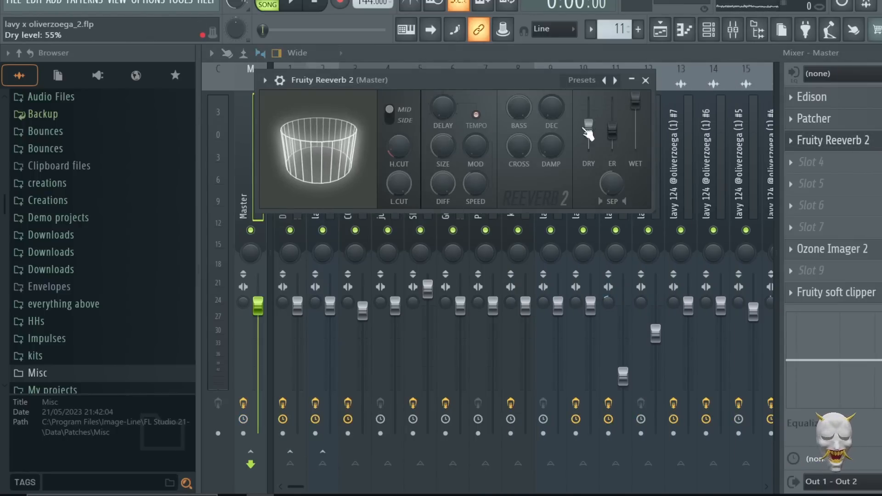
{"action": "left_click", "coordinate": [646, 81]}
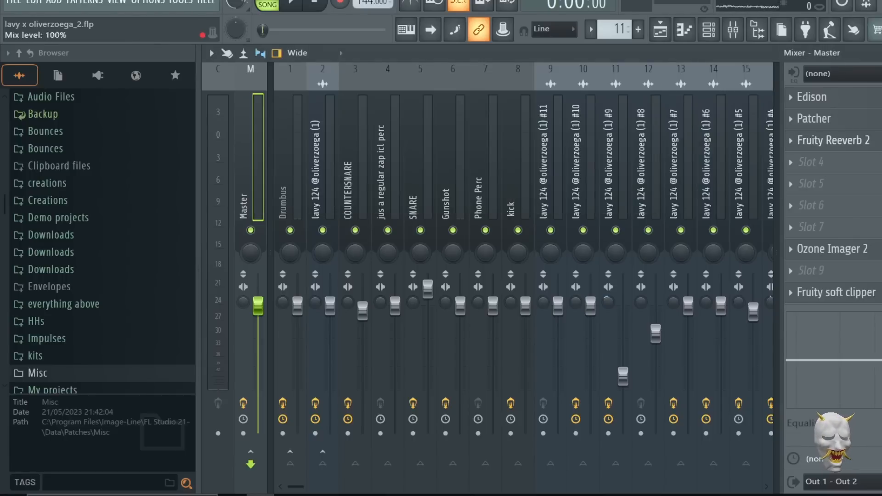
{"action": "left_click", "coordinate": [849, 141]}
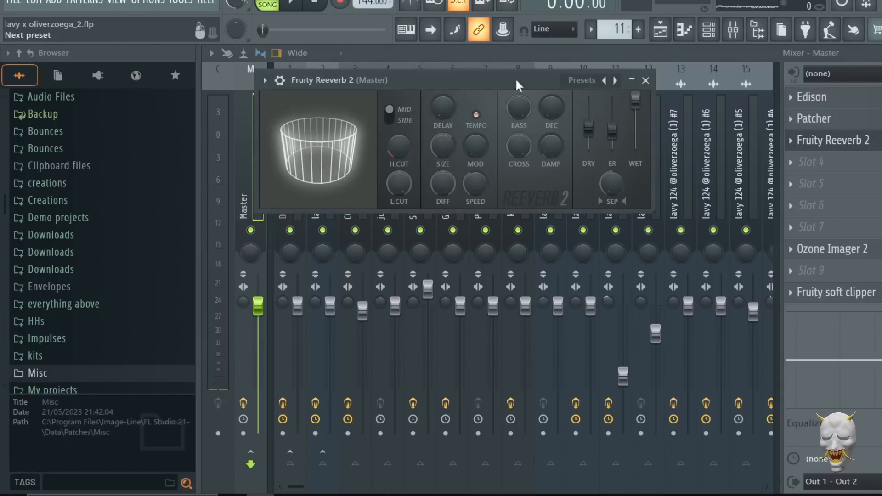
{"action": "left_click", "coordinate": [646, 80]}
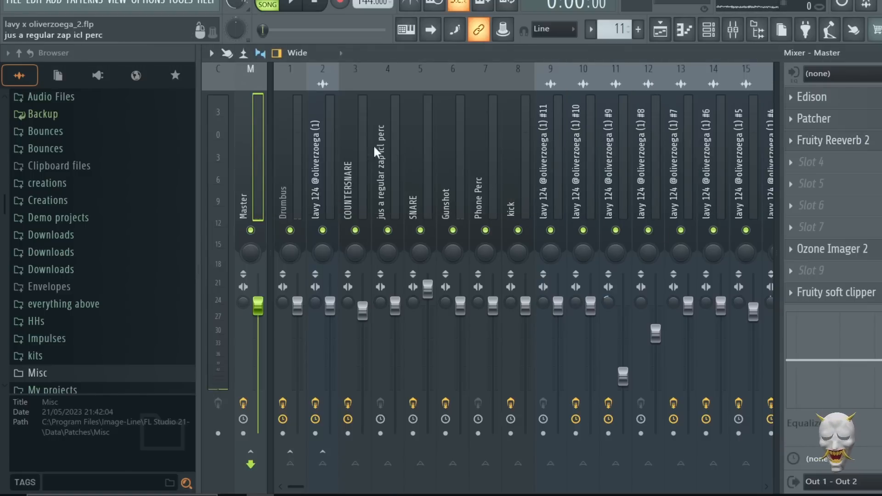
Step: Look across the mixer inserts and show the effect chains of the melody stem on insert 2 and the Drumbus
{"action": "scroll", "coordinate": [533, 167], "scroll_direction": "down", "scroll_amount": 6}
{"action": "scroll", "coordinate": [411, 192], "scroll_direction": "up", "scroll_amount": 6}
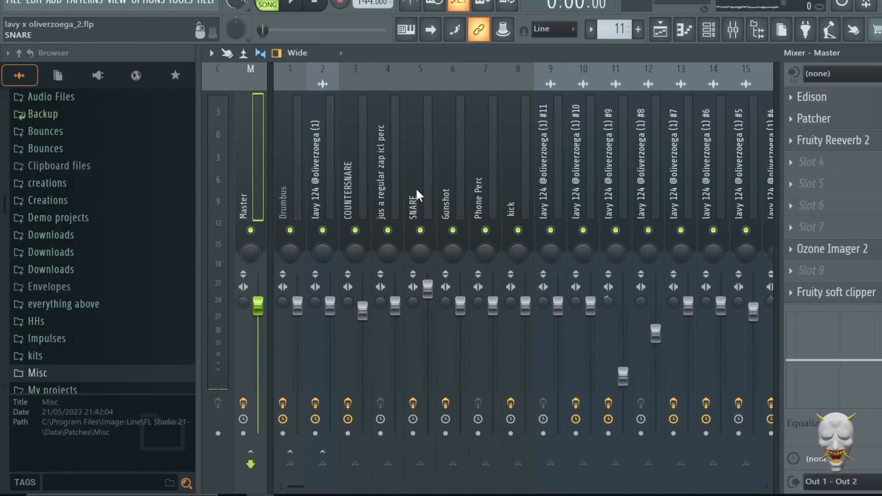
{"action": "left_click", "coordinate": [316, 160]}
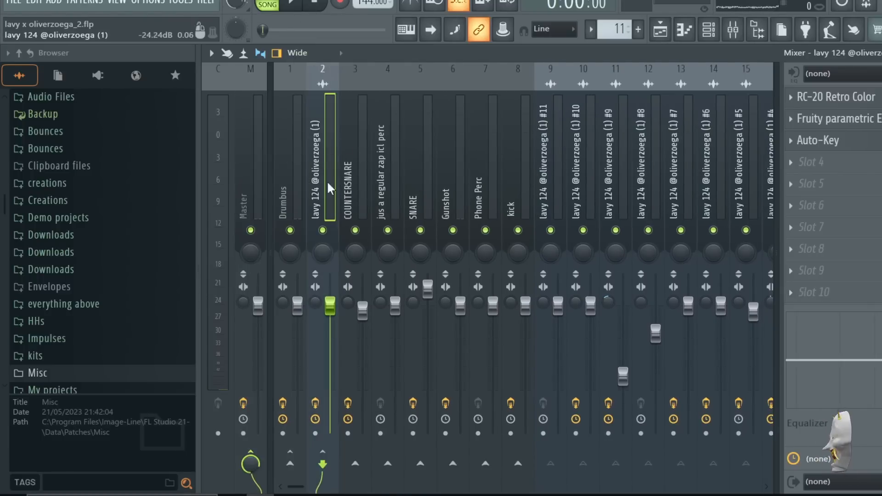
{"action": "left_click", "coordinate": [288, 178]}
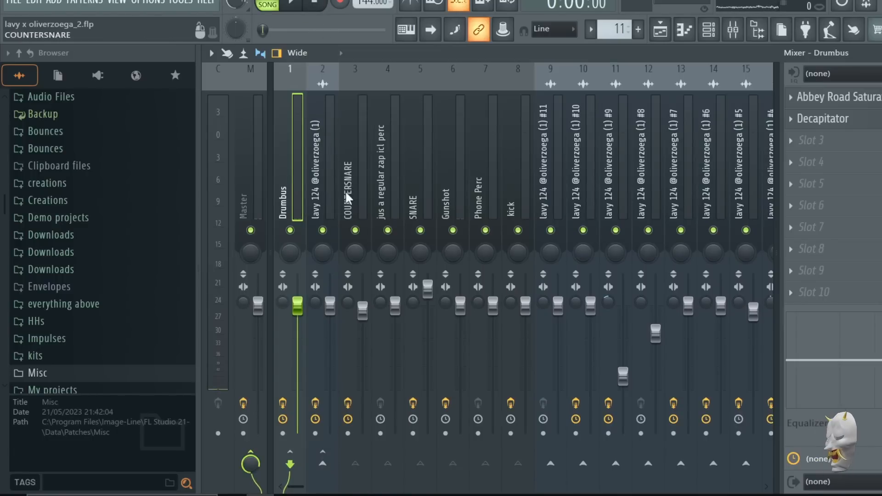
Step: Inspect the RC-20 Retro Color settings in the melody's effect chain on insert 2 and close the plugin
{"action": "left_click", "coordinate": [322, 189]}
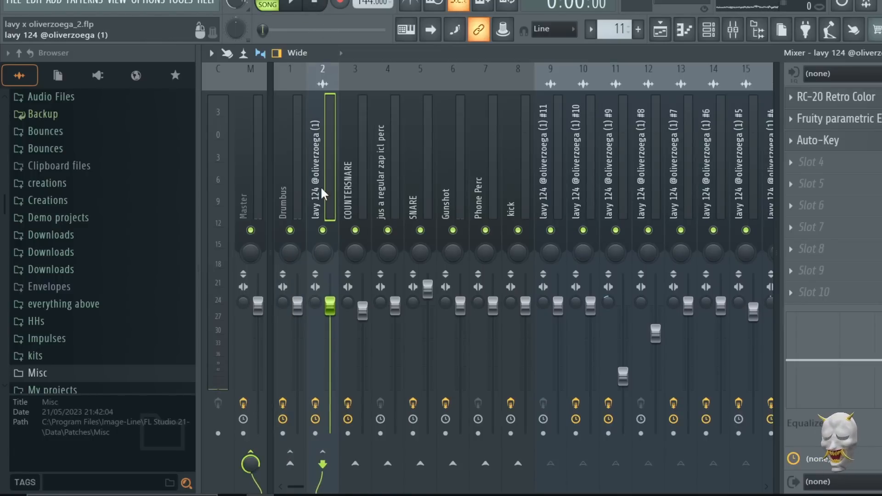
{"action": "left_click", "coordinate": [863, 106]}
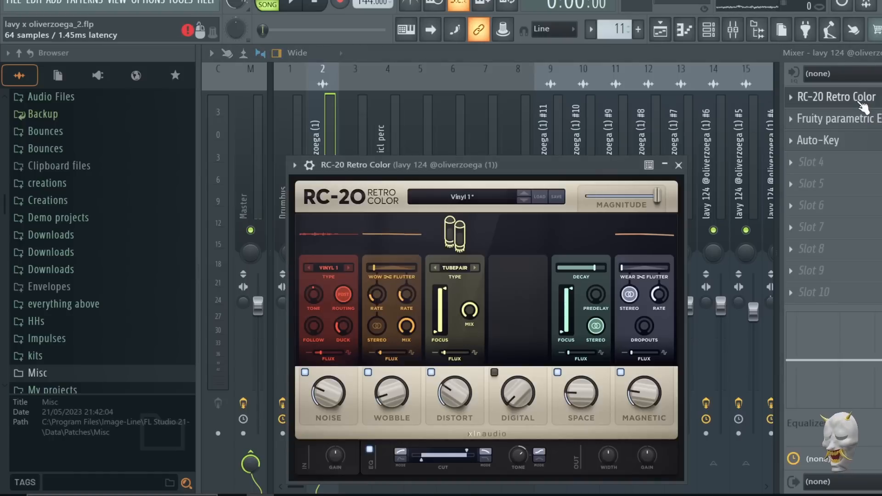
{"action": "left_click", "coordinate": [862, 107]}
Step: Look through the routing and effect chains of melody stem inserts 9, 12 and 13, comparing them with insert 2
{"action": "left_click", "coordinate": [553, 139]}
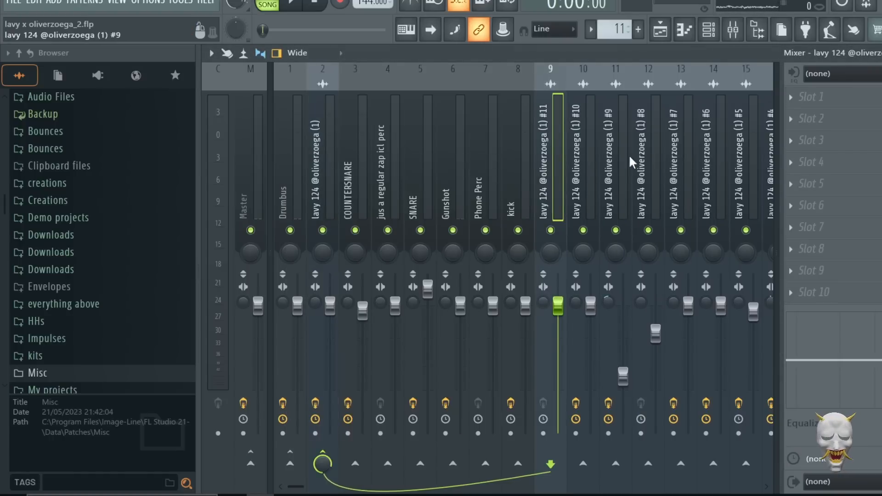
{"action": "scroll", "coordinate": [630, 161], "scroll_direction": "down", "scroll_amount": 3}
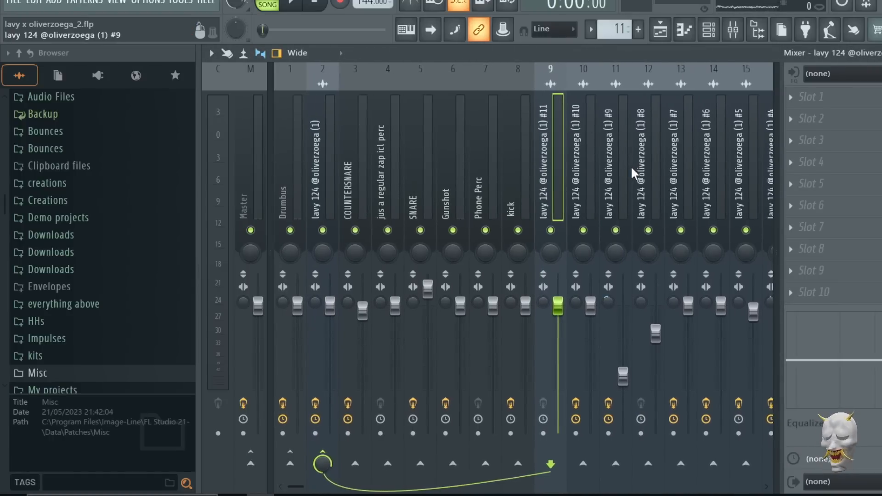
{"action": "left_click", "coordinate": [382, 155]}
{"action": "left_click", "coordinate": [458, 169]}
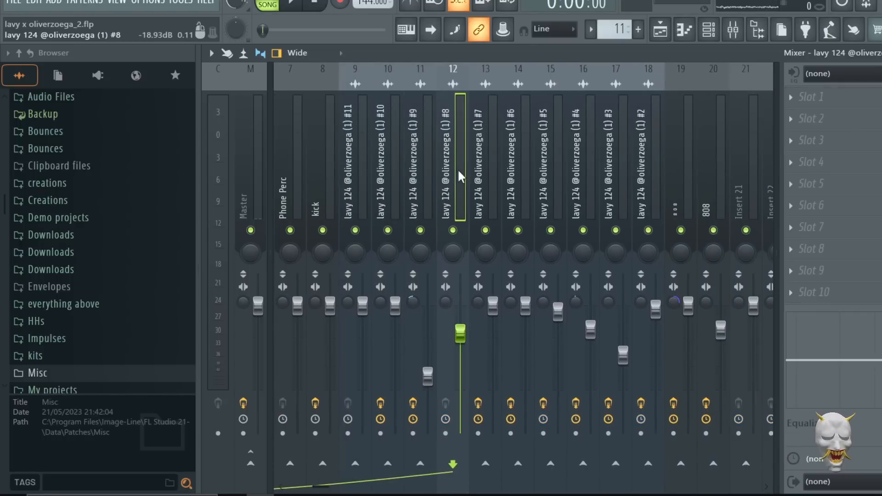
{"action": "left_click", "coordinate": [487, 168]}
{"action": "scroll", "coordinate": [431, 169], "scroll_direction": "up", "scroll_amount": 3}
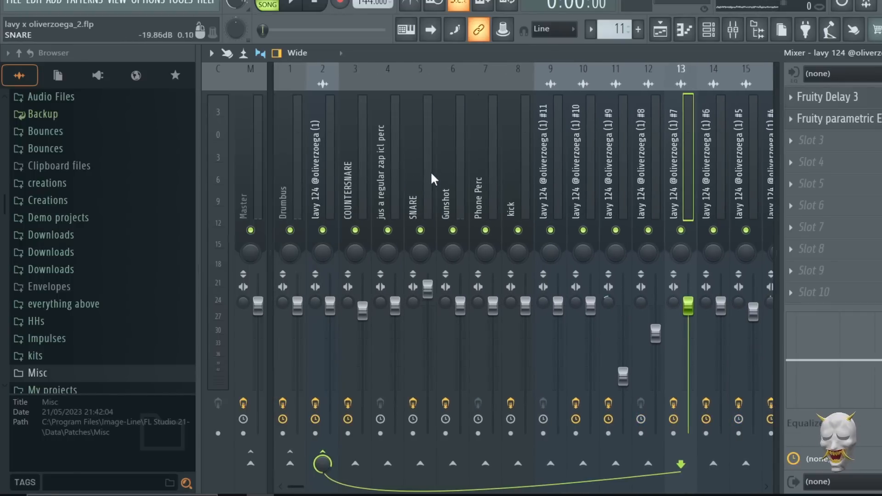
{"action": "left_click", "coordinate": [325, 150]}
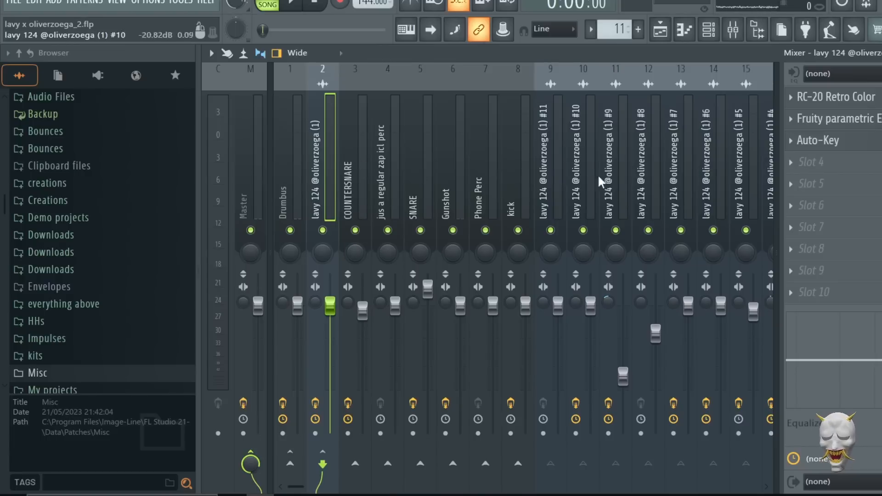
{"action": "scroll", "coordinate": [615, 178], "scroll_direction": "down", "scroll_amount": 3}
{"action": "left_click", "coordinate": [357, 167]}
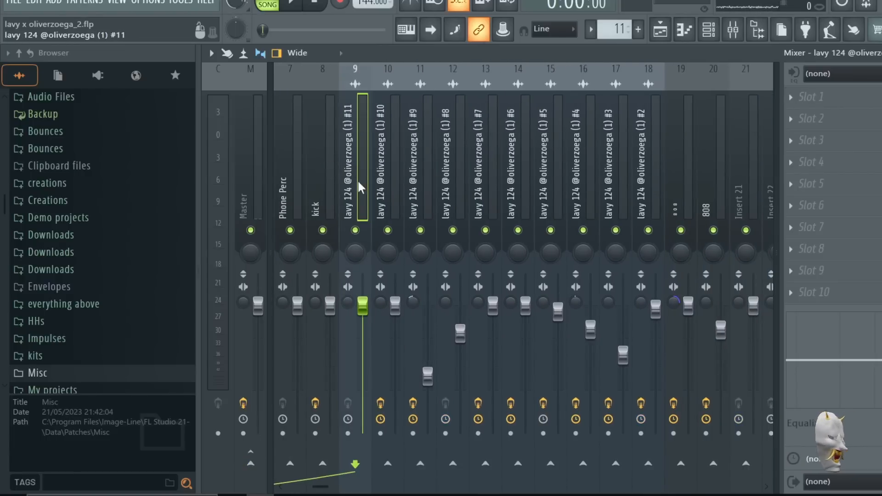
Step: Show the playlist's melody stem tracks, move the song position to bar 17 and play it briefly
{"action": "left_click", "coordinate": [881, 53]}
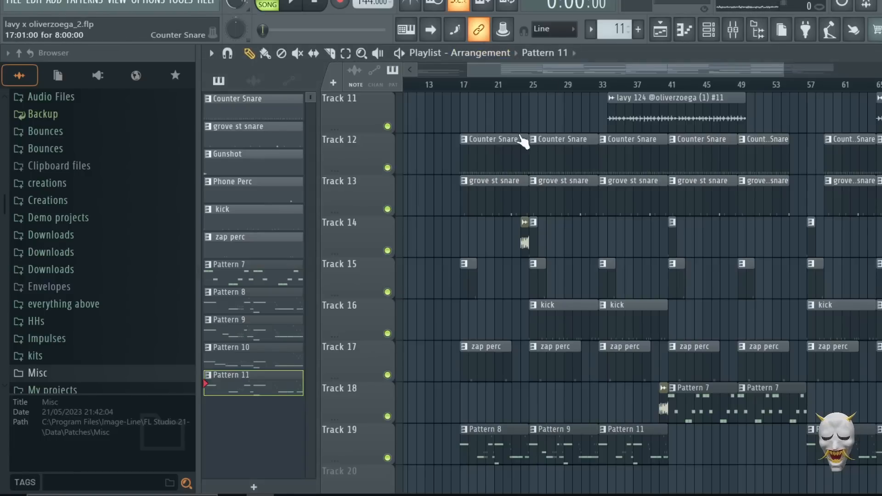
{"action": "scroll", "coordinate": [524, 142], "scroll_direction": "up", "scroll_amount": 10}
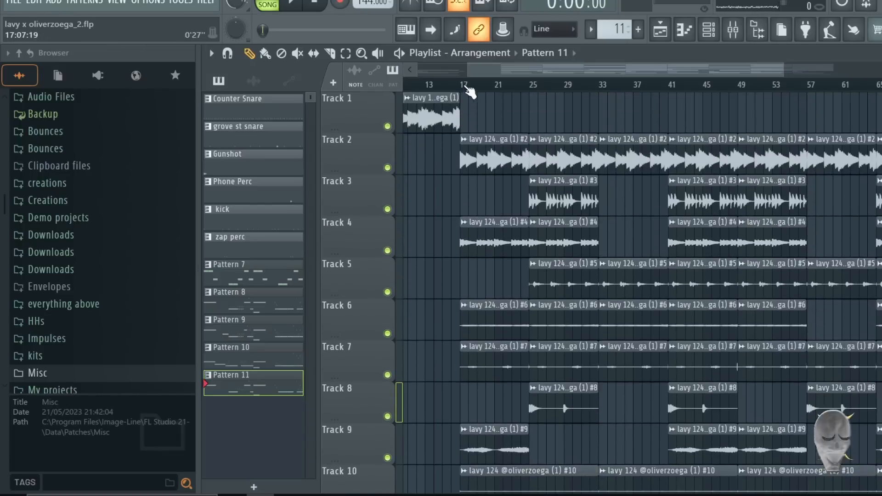
{"action": "key", "text": "space"}
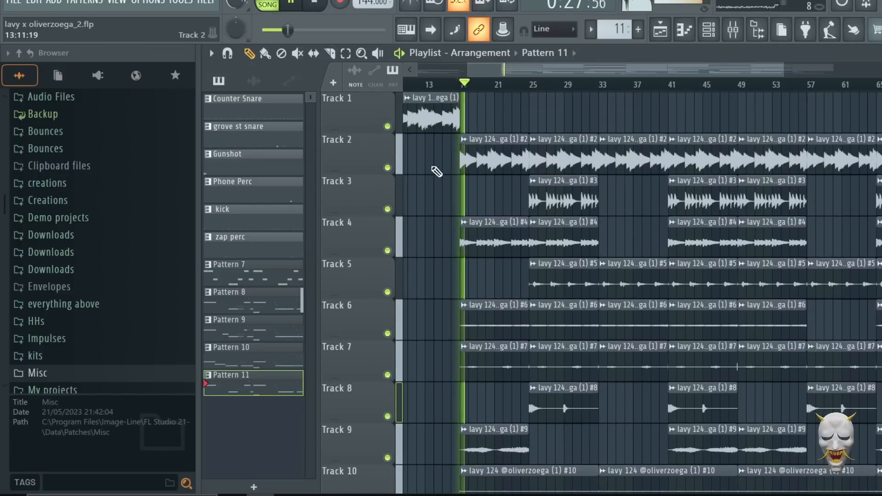
{"action": "key", "text": "space"}
Step: Audition only the melody stems by soloing mixer inserts 9 through 18 during playback, and stop the song
{"action": "left_click", "coordinate": [732, 30]}
{"action": "scroll", "coordinate": [397, 150], "scroll_direction": "up", "scroll_amount": 3}
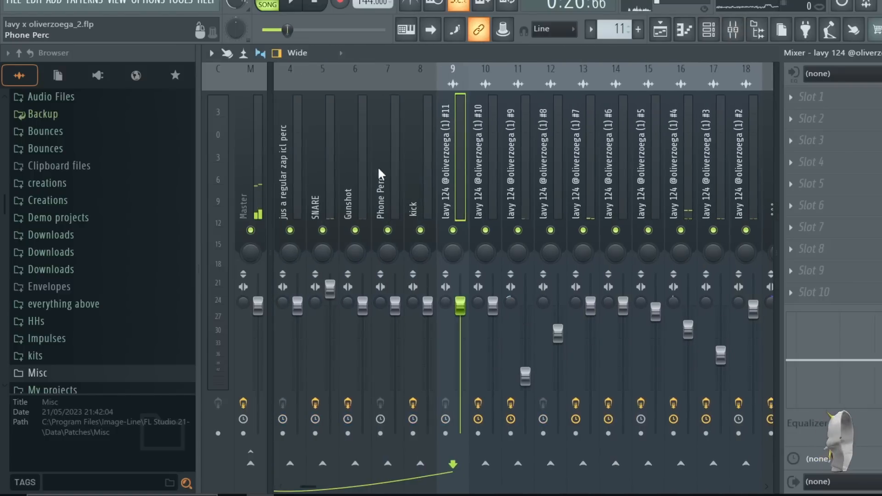
{"action": "right_click", "coordinate": [453, 230]}
{"action": "key", "text": "space"}
{"action": "left_click", "coordinate": [485, 230]}
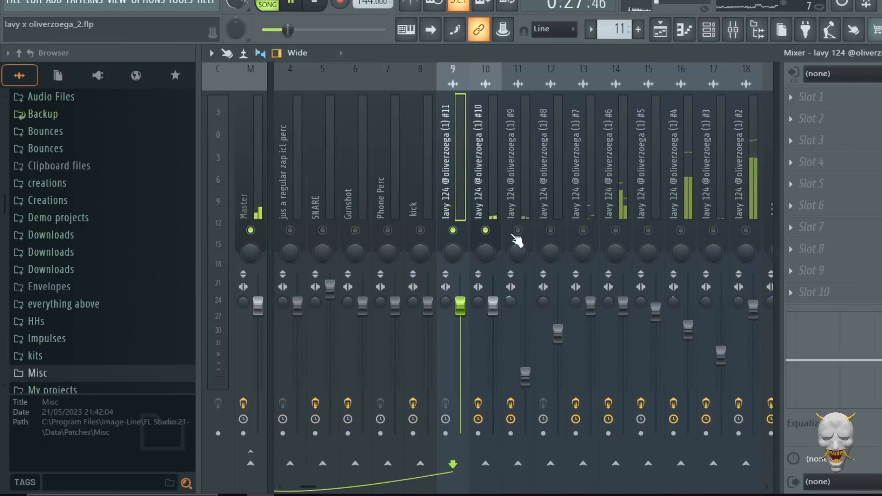
{"action": "left_click", "coordinate": [517, 230]}
{"action": "left_click", "coordinate": [551, 230]}
{"action": "left_click", "coordinate": [583, 230]}
{"action": "left_click", "coordinate": [615, 230]}
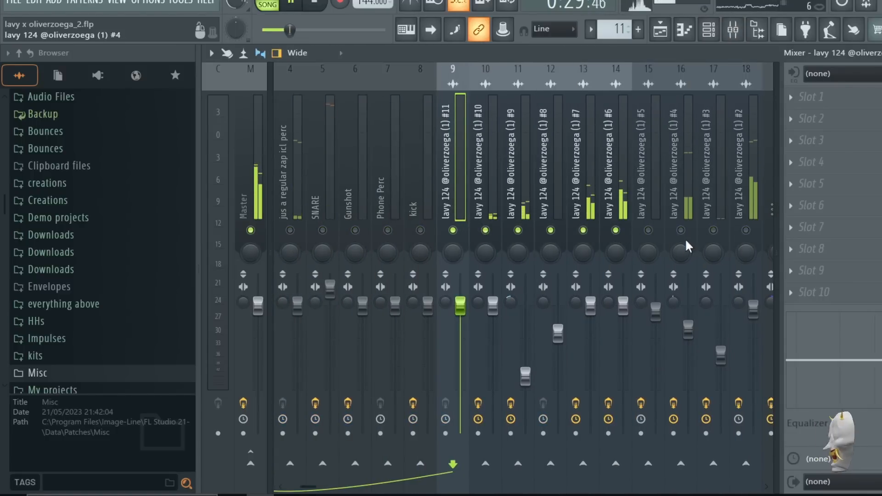
{"action": "left_click", "coordinate": [648, 230]}
{"action": "left_click", "coordinate": [681, 229]}
{"action": "left_click", "coordinate": [713, 230]}
{"action": "left_click", "coordinate": [746, 230]}
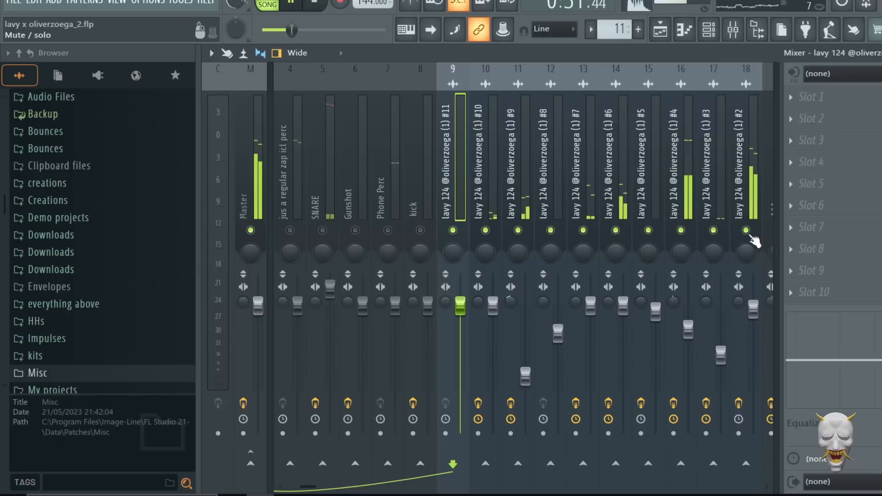
{"action": "key", "text": "space"}
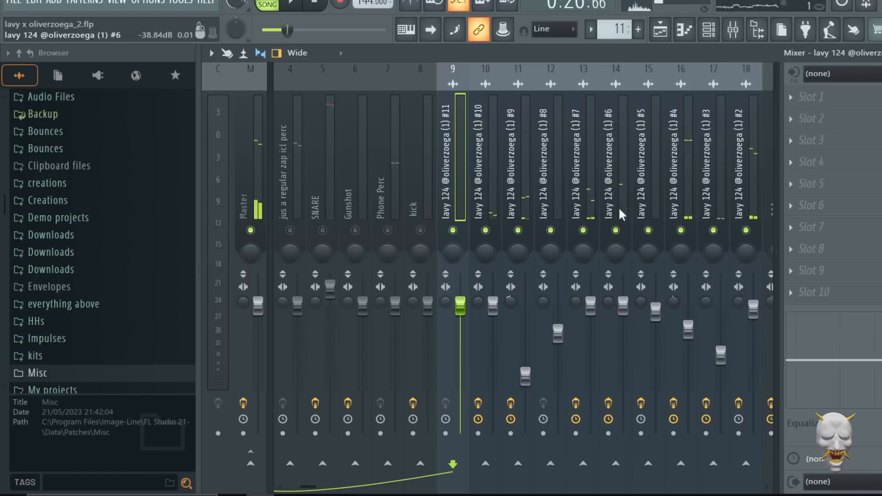
Step: Solo melody stem #2 on insert 18 during playback and review its Fruity parametric EQ 2
{"action": "left_click", "coordinate": [753, 167]}
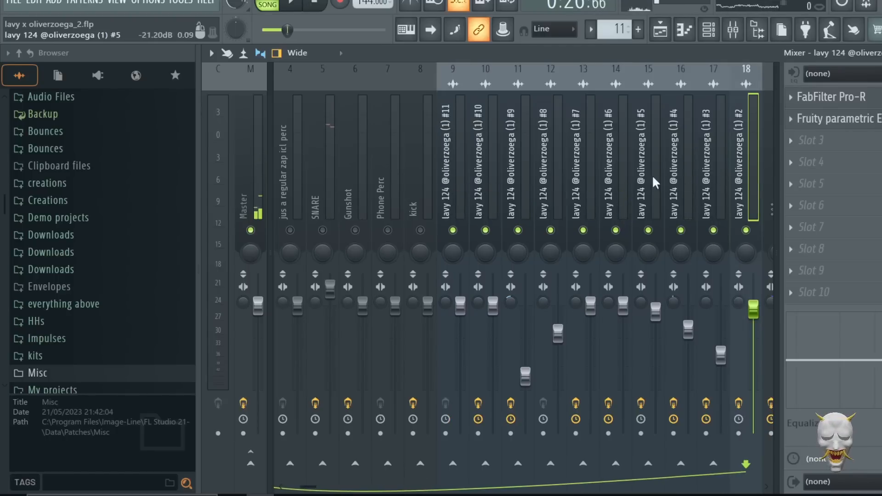
{"action": "key", "text": "space"}
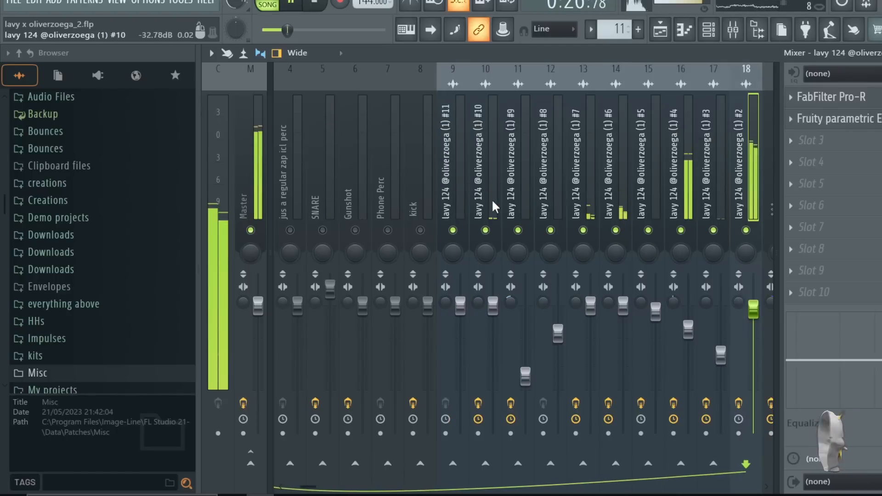
{"action": "right_click", "coordinate": [746, 230]}
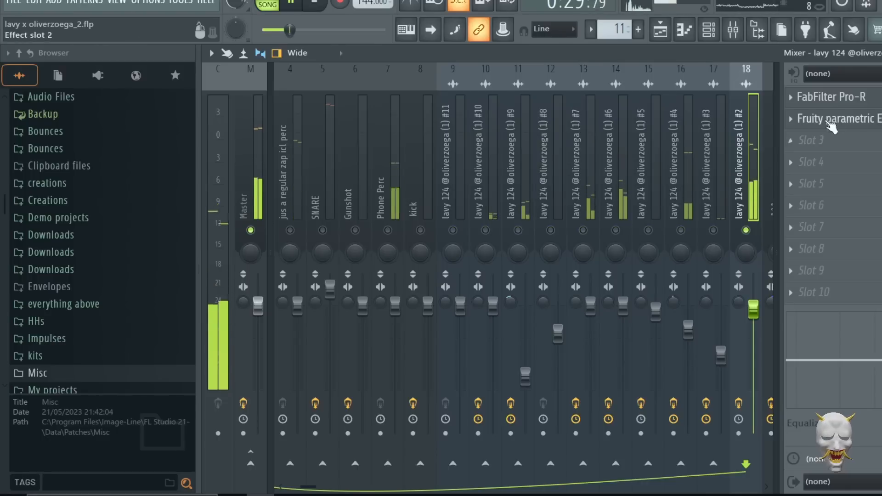
{"action": "left_click", "coordinate": [860, 121]}
{"action": "left_click", "coordinate": [860, 123]}
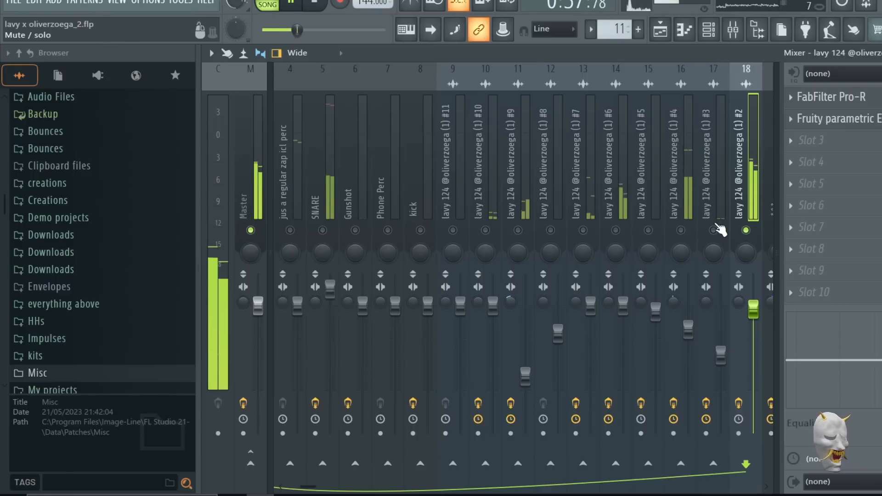
Step: Add melody stem #4 on insert 16 to the playback and review its parametric EQ, Fruity Stereo Shaper and RC-20 Retro Color
{"action": "left_click", "coordinate": [686, 192]}
{"action": "left_click", "coordinate": [837, 101]}
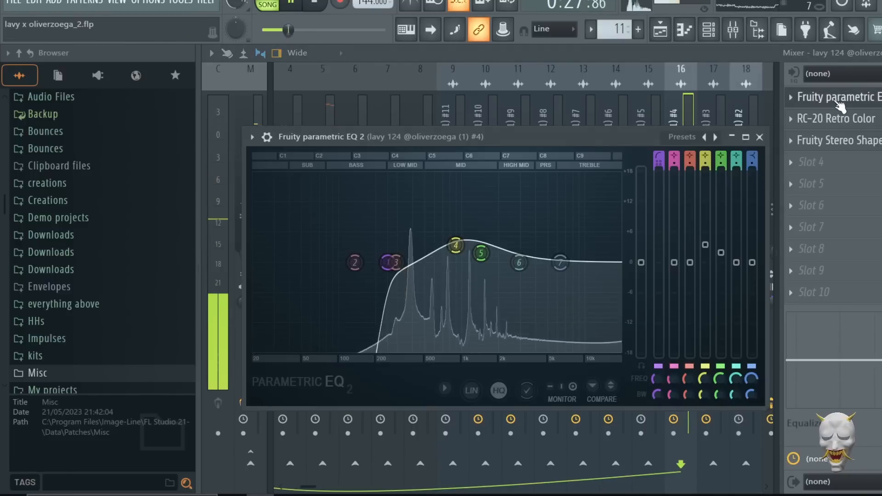
{"action": "left_click", "coordinate": [837, 101]}
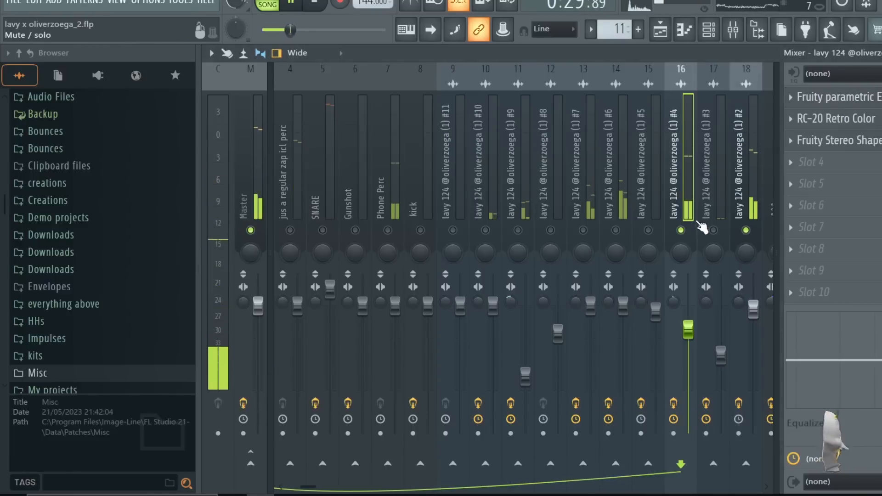
{"action": "left_click", "coordinate": [850, 142]}
{"action": "left_click", "coordinate": [851, 143]}
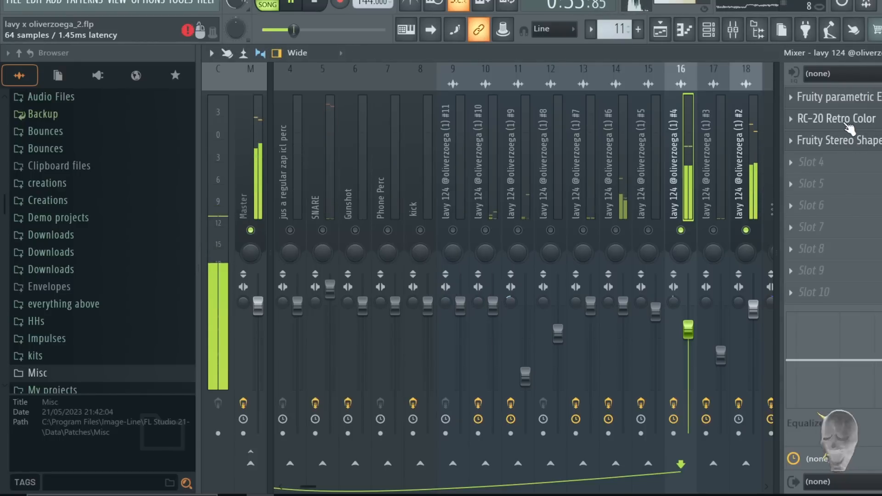
{"action": "left_click", "coordinate": [848, 119]}
{"action": "left_click", "coordinate": [848, 120]}
{"action": "left_click", "coordinate": [848, 120]}
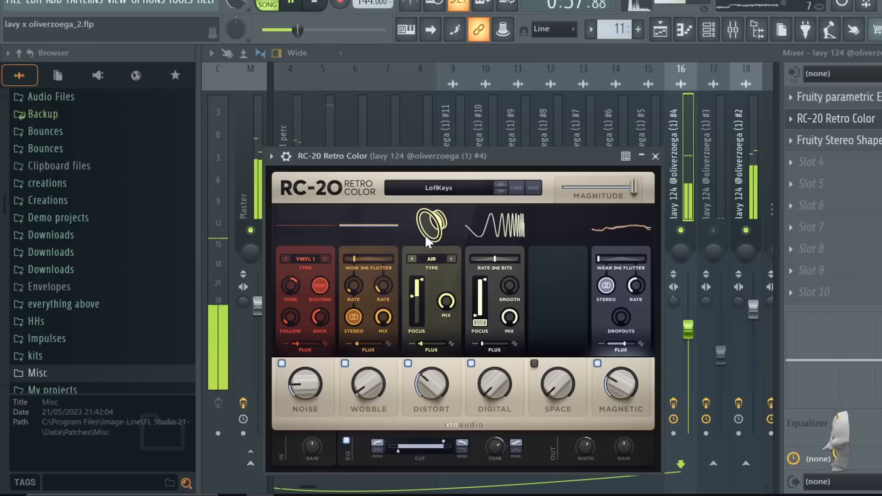
{"action": "left_click", "coordinate": [655, 157]}
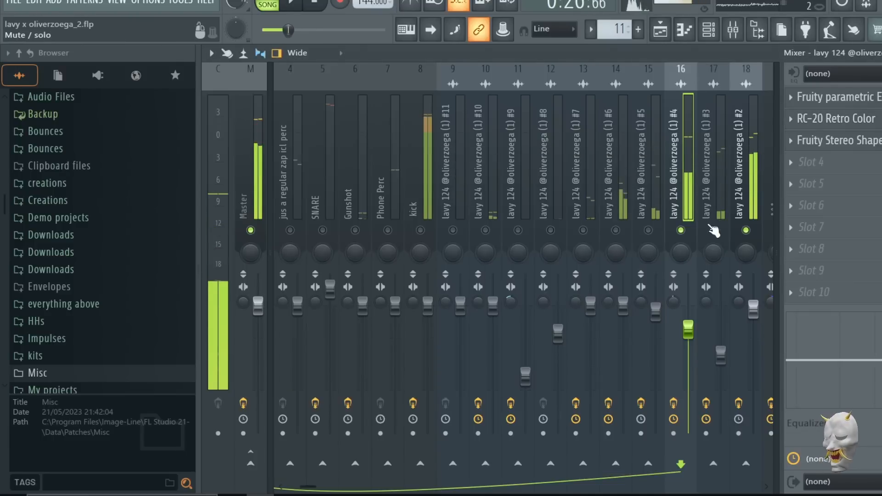
Step: Enable melody stem #3 on insert 17 and review its RC-20 Retro Color and Fruity parametric EQ 2 with playback stopped
{"action": "left_click", "coordinate": [718, 172]}
{"action": "left_click", "coordinate": [844, 103]}
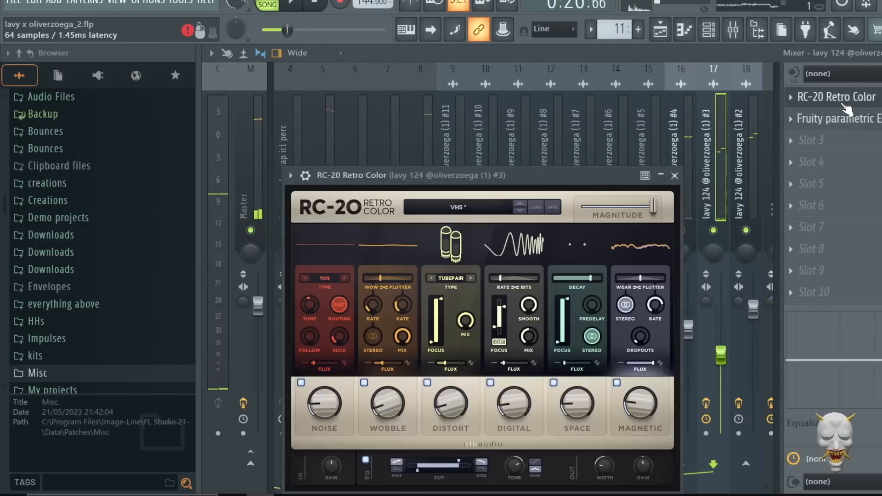
{"action": "left_click", "coordinate": [674, 175]}
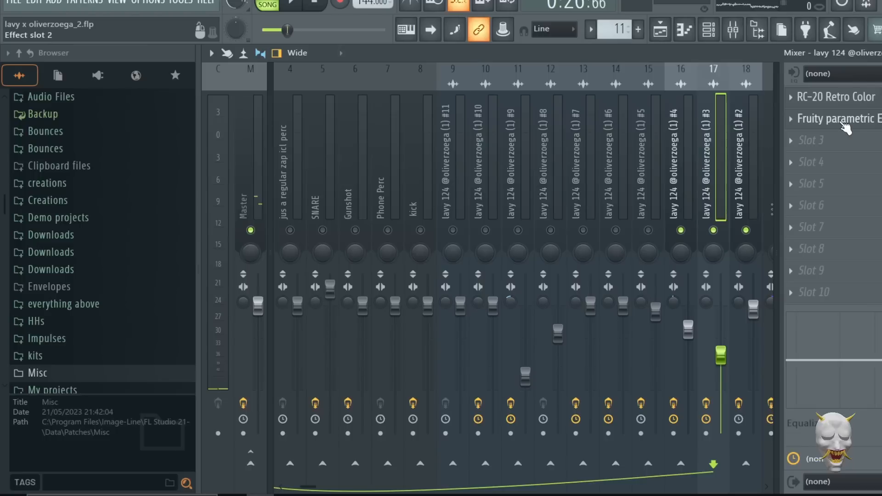
{"action": "left_click", "coordinate": [845, 123]}
{"action": "left_click", "coordinate": [845, 123]}
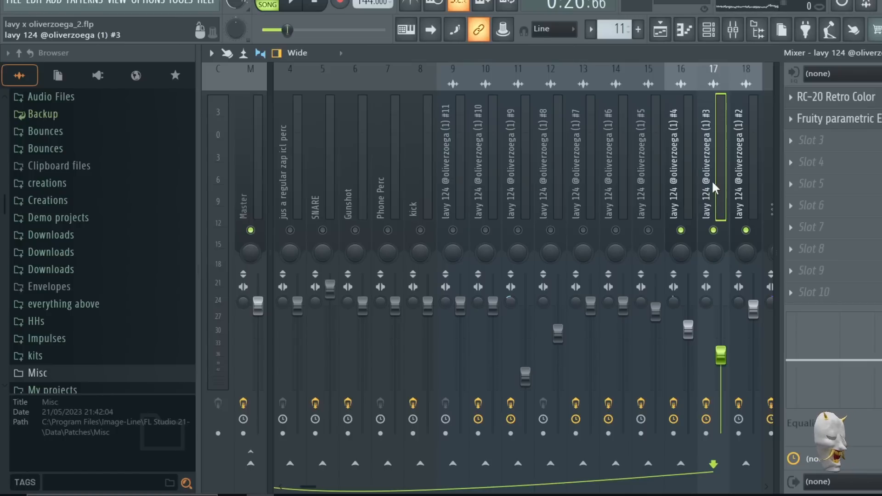
Step: Add melody stems #5 and #6 on inserts 15 and 14 to the playback and review Cymatics Origin on insert 14
{"action": "left_click", "coordinate": [643, 233]}
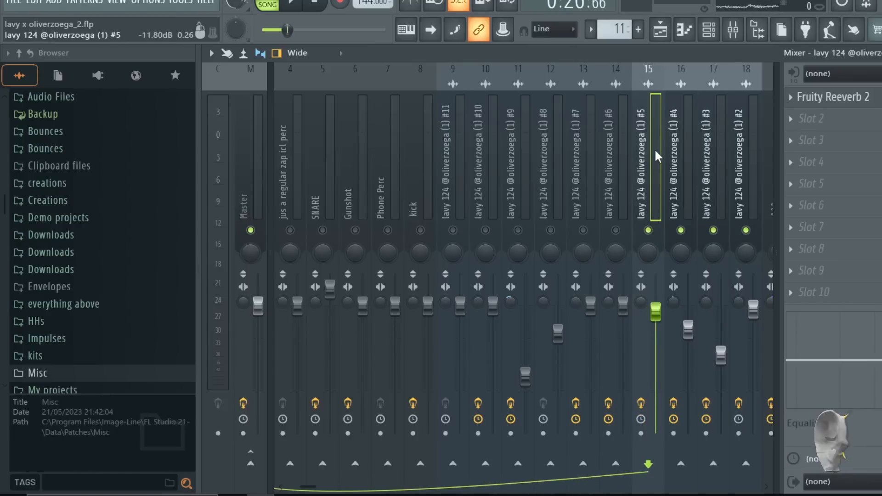
{"action": "key", "text": "space"}
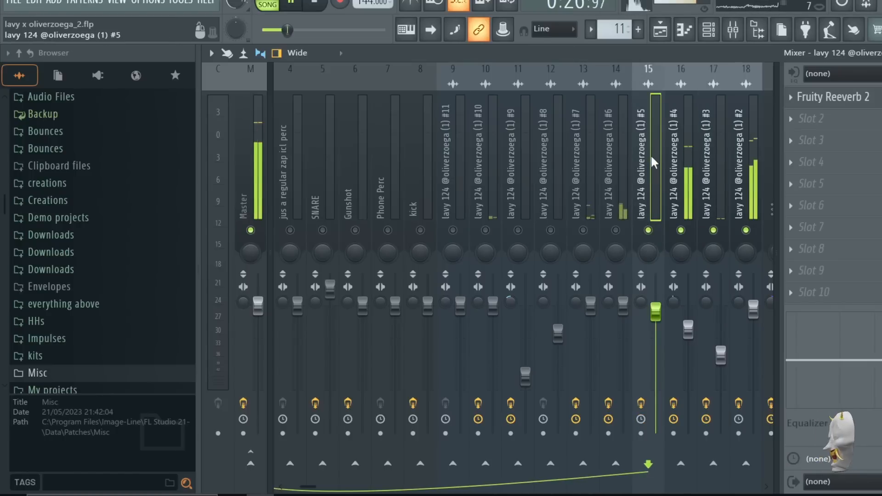
{"action": "left_click", "coordinate": [622, 189]}
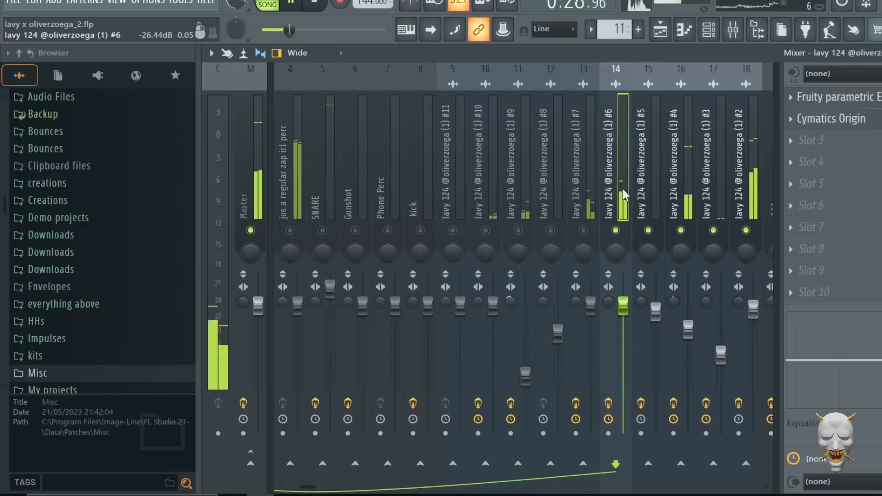
{"action": "left_click", "coordinate": [836, 121]}
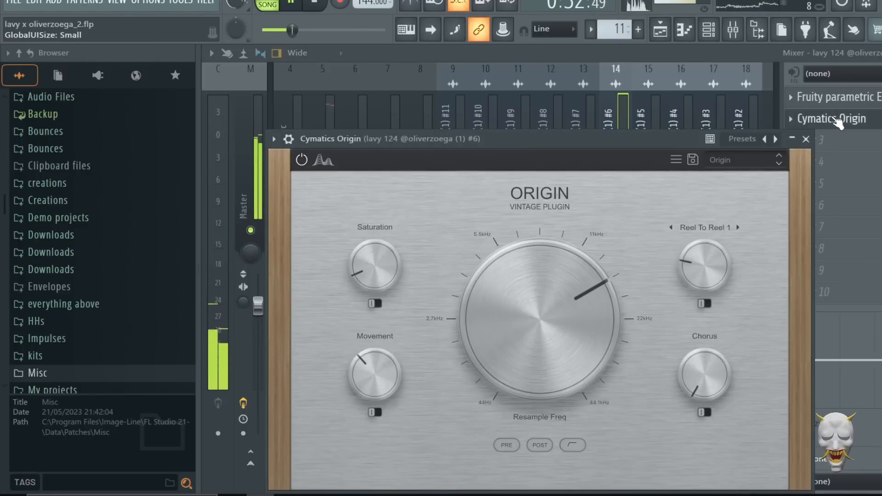
{"action": "left_click", "coordinate": [837, 121]}
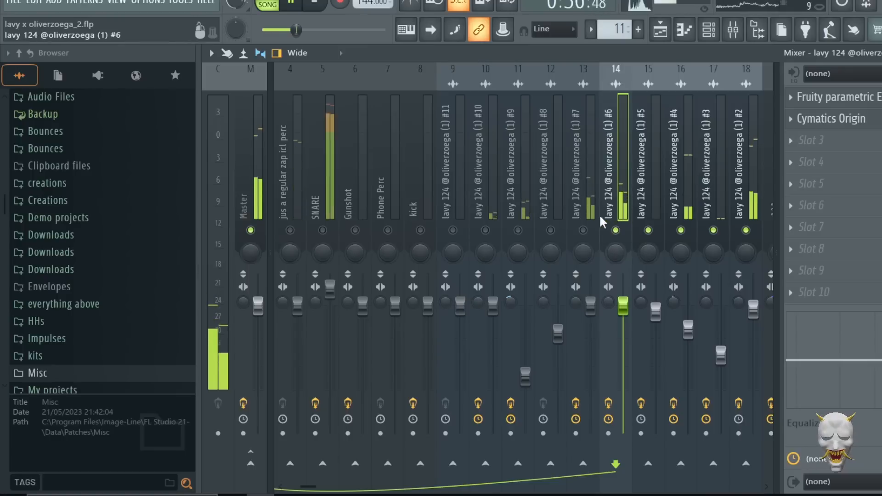
Step: Add melody stem #7 on insert 13 to the playback and review its Fruity Delay 3 with playback stopped
{"action": "left_click", "coordinate": [586, 163]}
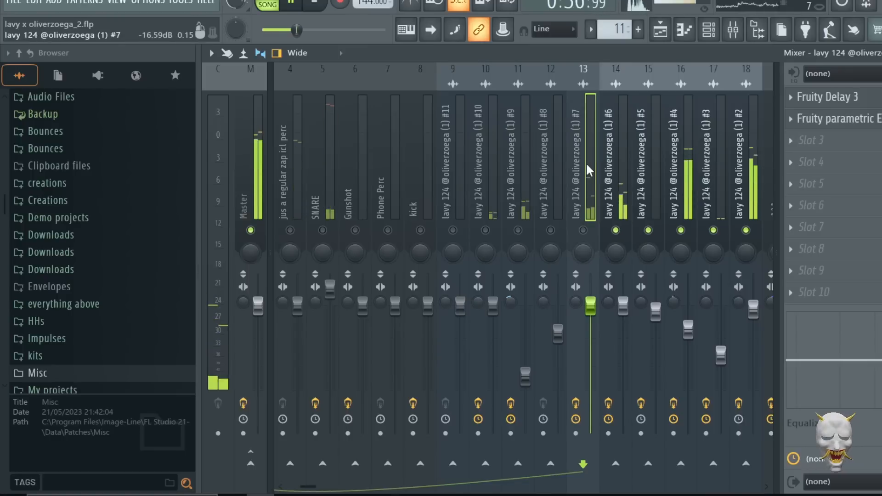
{"action": "left_click", "coordinate": [584, 230]}
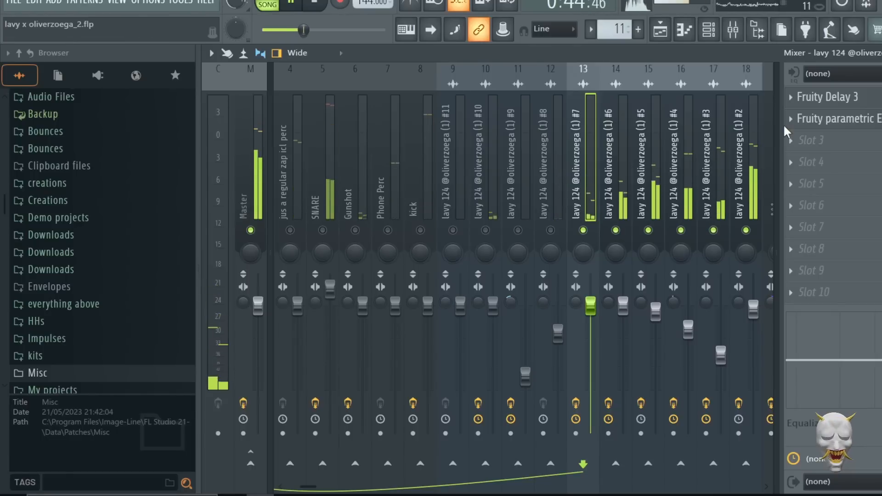
{"action": "key", "text": "space"}
{"action": "left_click", "coordinate": [872, 99]}
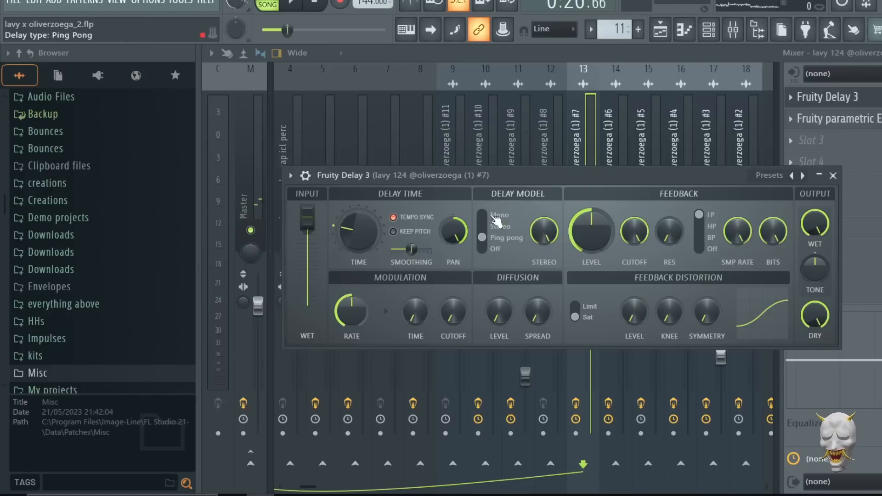
{"action": "left_click", "coordinate": [833, 176]}
Step: Solo melody stem #7 during playback, and add stem #9 on insert 11 and stem #10 on insert 10
{"action": "key", "text": "space"}
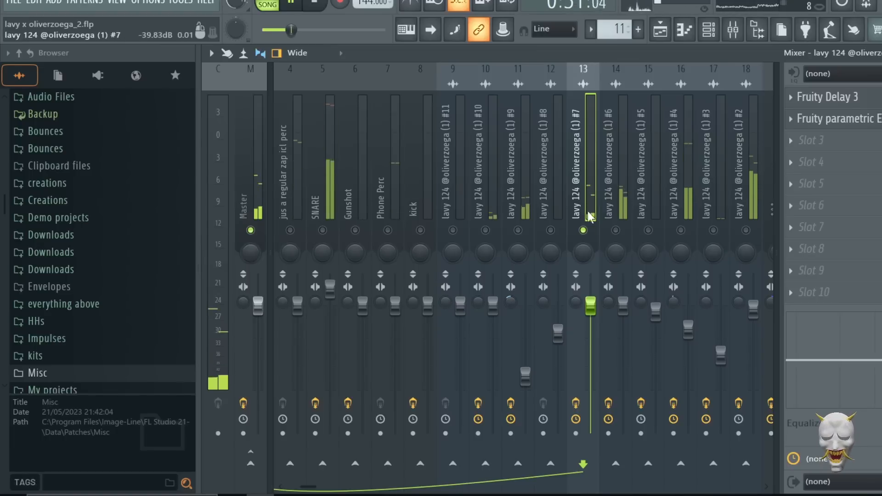
{"action": "key", "text": "space"}
{"action": "left_click", "coordinate": [512, 184]}
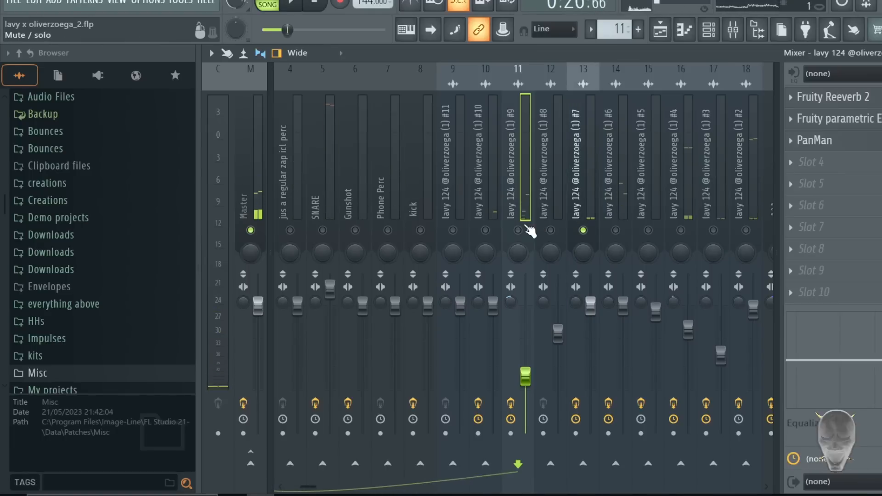
{"action": "key", "text": "space"}
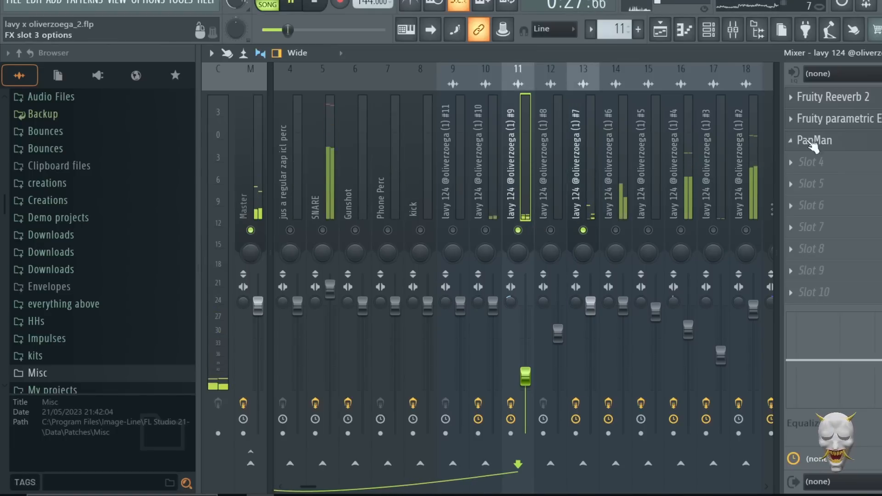
{"action": "left_click", "coordinate": [485, 229]}
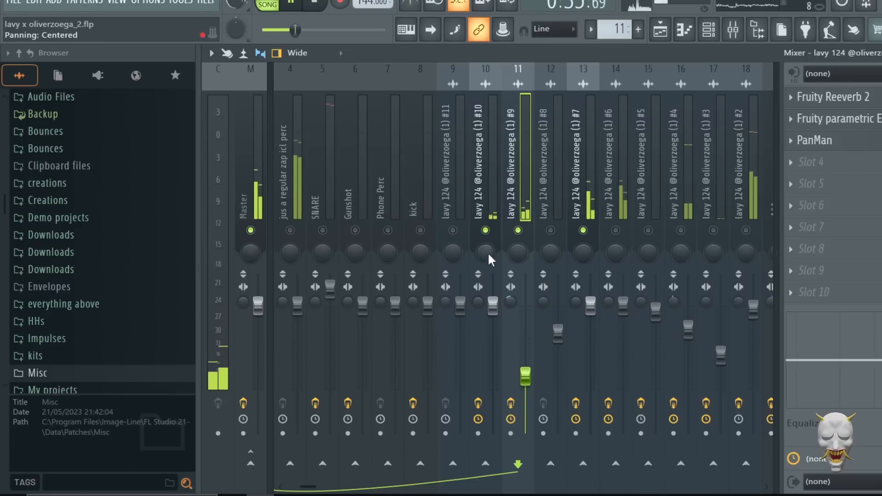
Step: Play the arrangement from bar 17 and compare the melody stem clips in the playlist with their mixer levels
{"action": "key", "text": "space"}
{"action": "key", "text": "Escape"}
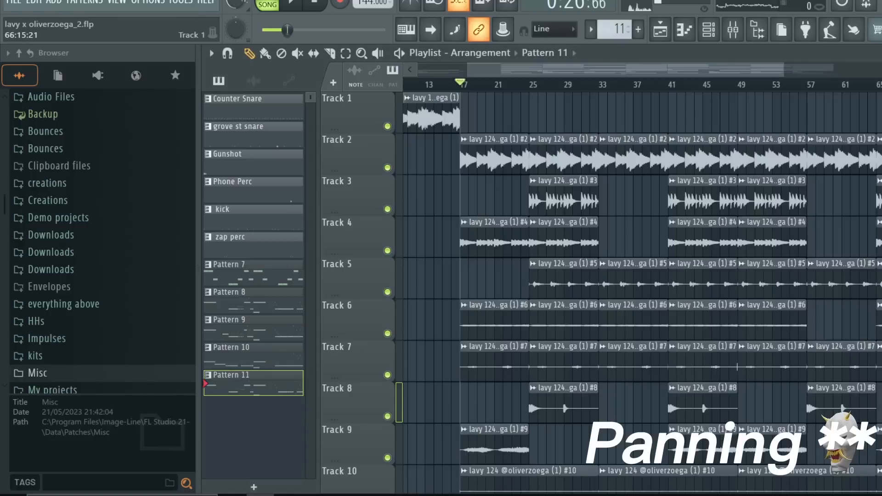
{"action": "scroll", "coordinate": [453, 290], "scroll_direction": "down", "scroll_amount": 5}
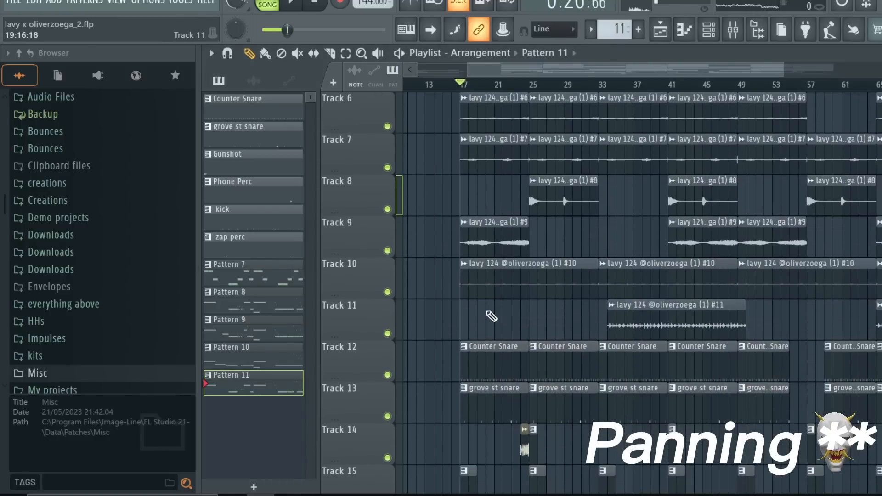
{"action": "key", "text": "space"}
{"action": "scroll", "coordinate": [496, 274], "scroll_direction": "up", "scroll_amount": 4}
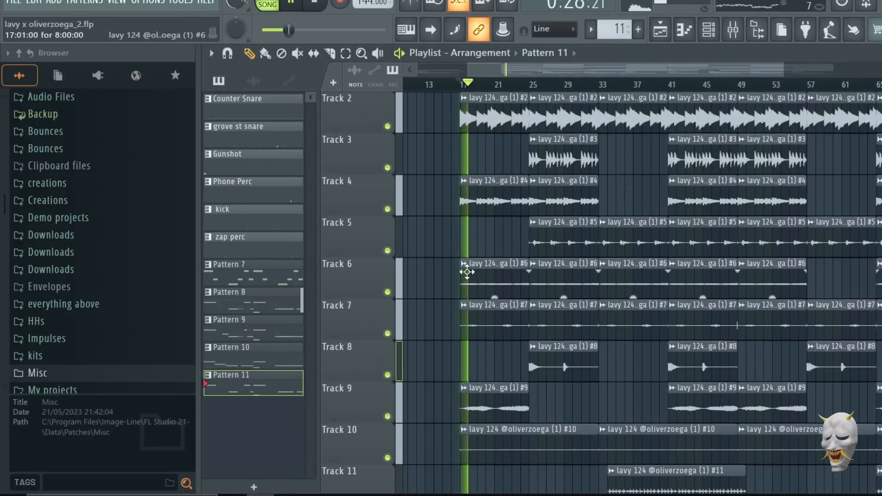
{"action": "left_click", "coordinate": [733, 29]}
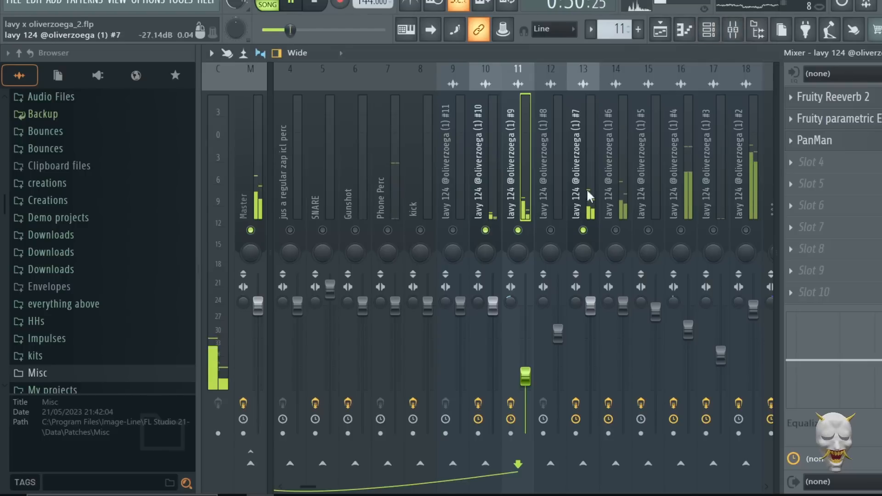
{"action": "key", "text": "Escape"}
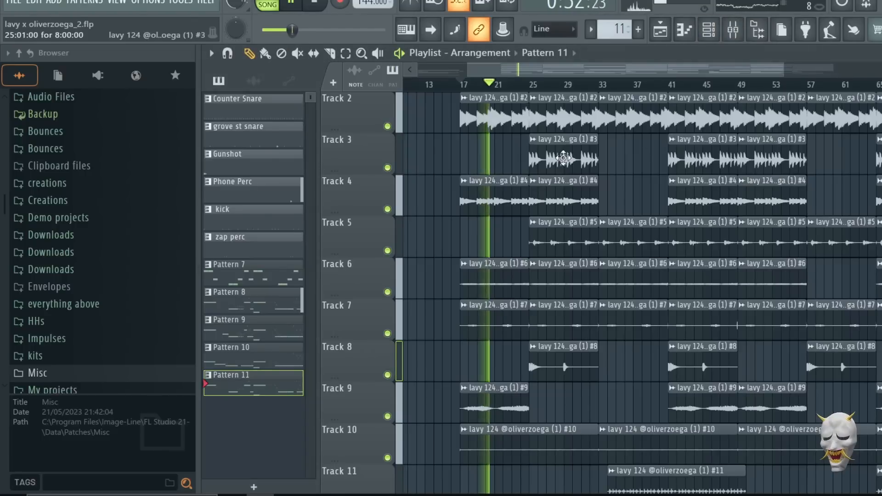
Step: Stop playback and create a panning automation clip for the melody stem #2 audio clip at bar 17 on Track 2
{"action": "key", "text": "space"}
{"action": "scroll", "coordinate": [475, 147], "scroll_direction": "up", "scroll_amount": 1}
{"action": "left_click", "coordinate": [464, 140]}
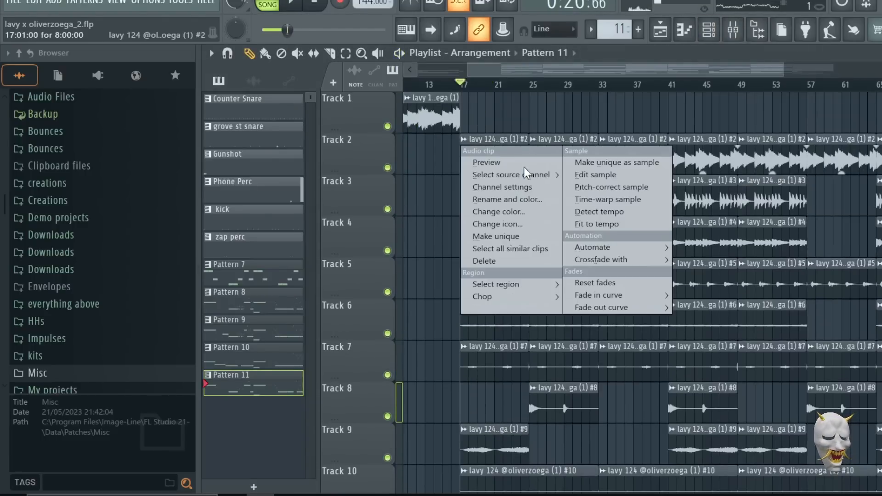
{"action": "mouse_move", "coordinate": [606, 249]}
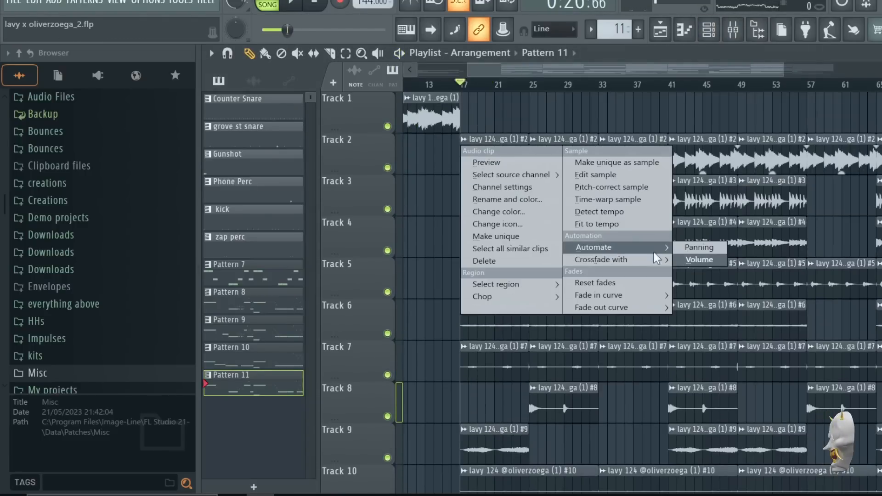
{"action": "left_click", "coordinate": [710, 248]}
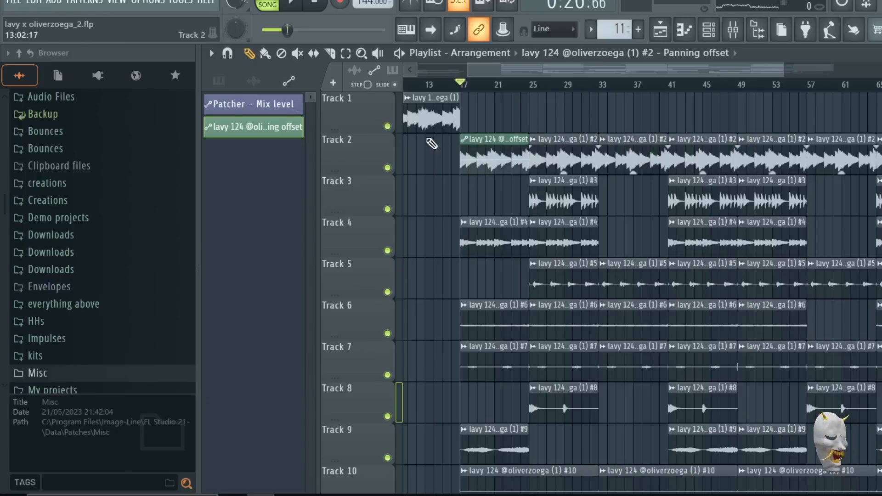
Step: Copy the panning automation's first point value of 50% and paste it onto a new point at bar 19
{"action": "right_click", "coordinate": [466, 161]}
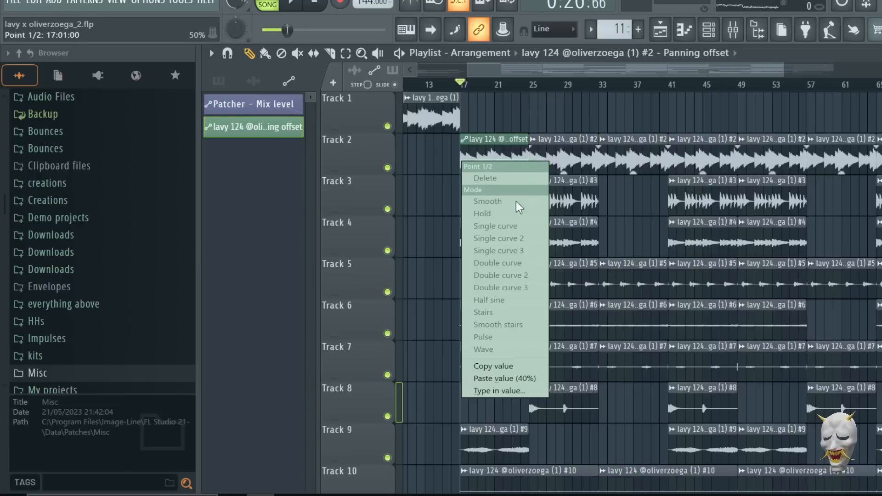
{"action": "left_click", "coordinate": [520, 366]}
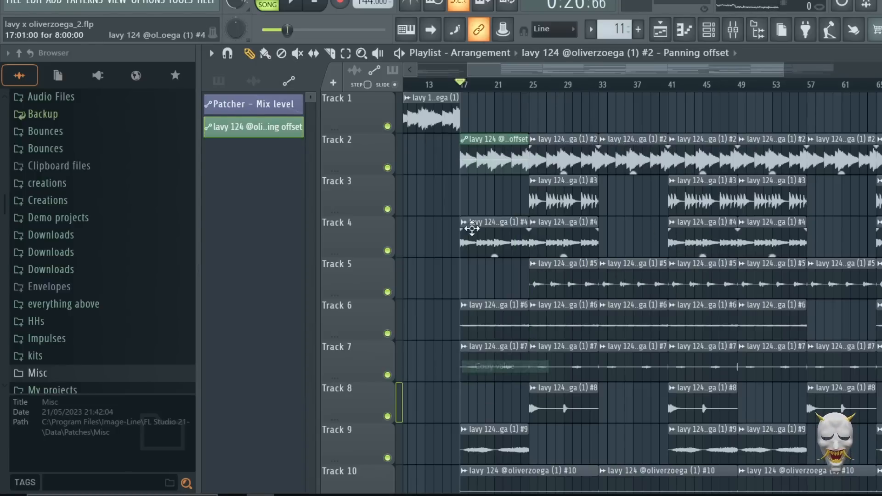
{"action": "right_click", "coordinate": [481, 161]}
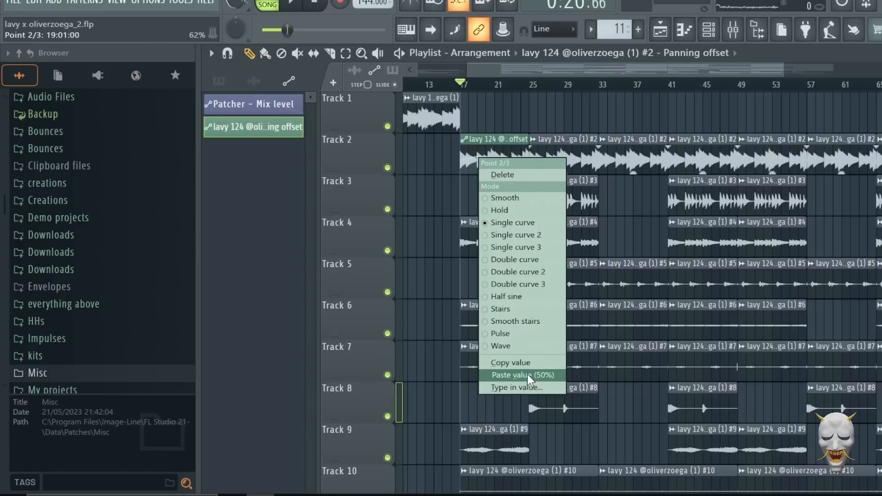
{"action": "left_click", "coordinate": [527, 374]}
Step: Shape the panning automation into alternating high and low points between bars 17 and 19, and move the clip to Track 3
{"action": "left_click", "coordinate": [464, 141]}
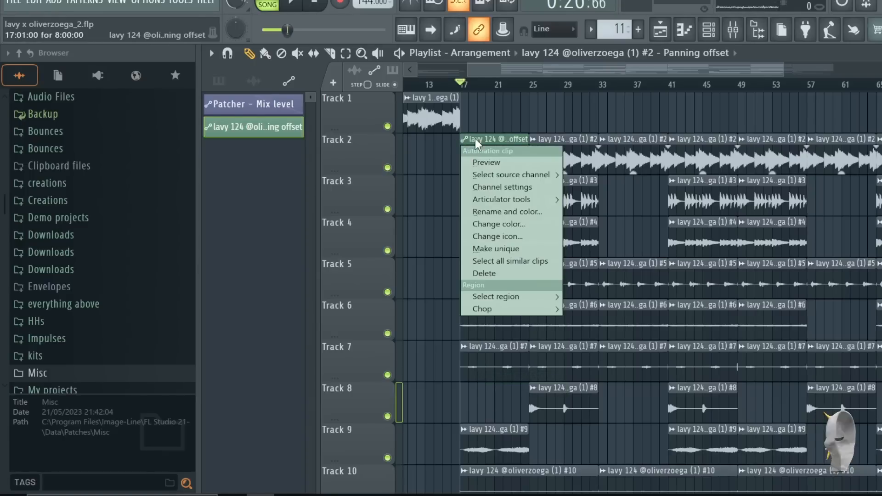
{"action": "left_click", "coordinate": [478, 137]}
{"action": "left_click_drag", "start_coordinate": [784, 71], "coordinate": [498, 103]}
{"action": "left_click_drag", "start_coordinate": [487, 71], "coordinate": [515, 93]}
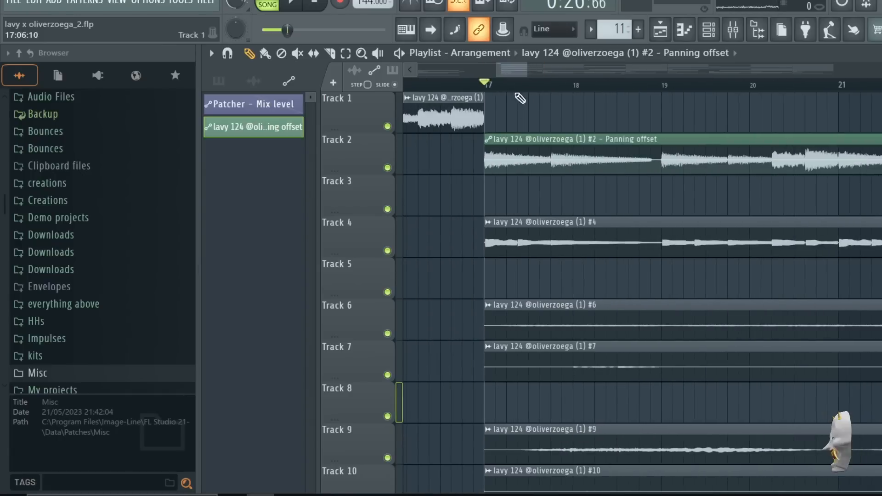
{"action": "left_click_drag", "start_coordinate": [554, 161], "coordinate": [557, 151]}
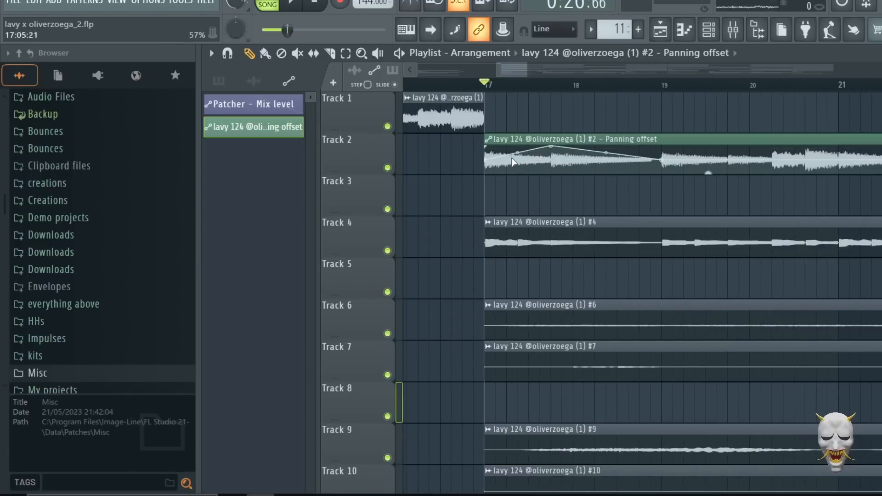
{"action": "right_click", "coordinate": [597, 164]}
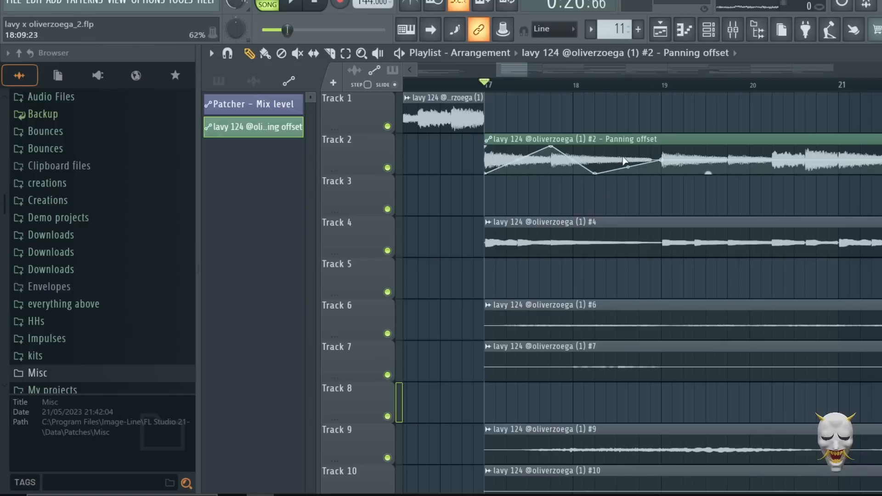
{"action": "left_click_drag", "start_coordinate": [624, 161], "coordinate": [635, 139]}
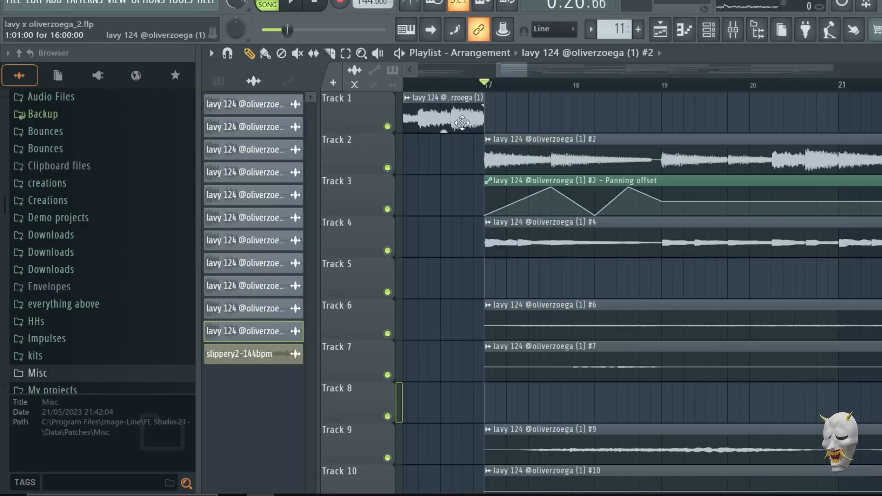
Step: Play the panned melody stem #2 from bar 17 and examine its left and right levels on insert 18
{"action": "key", "text": "space"}
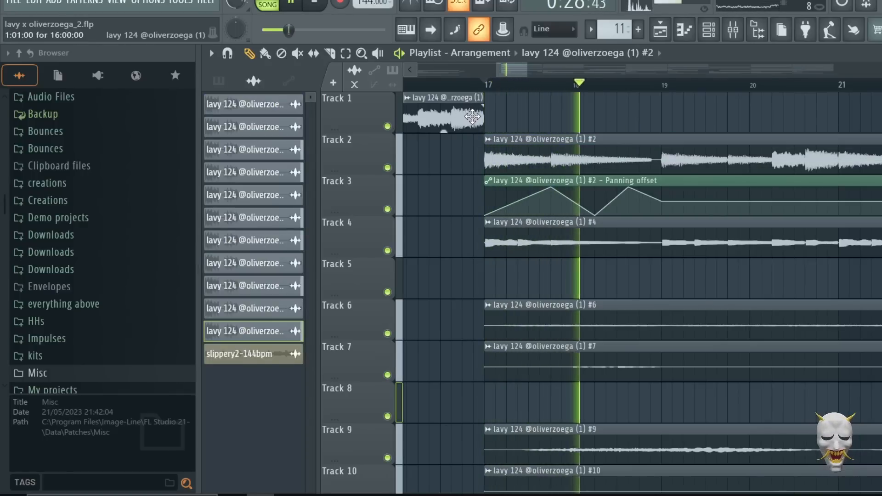
{"action": "left_click", "coordinate": [732, 30]}
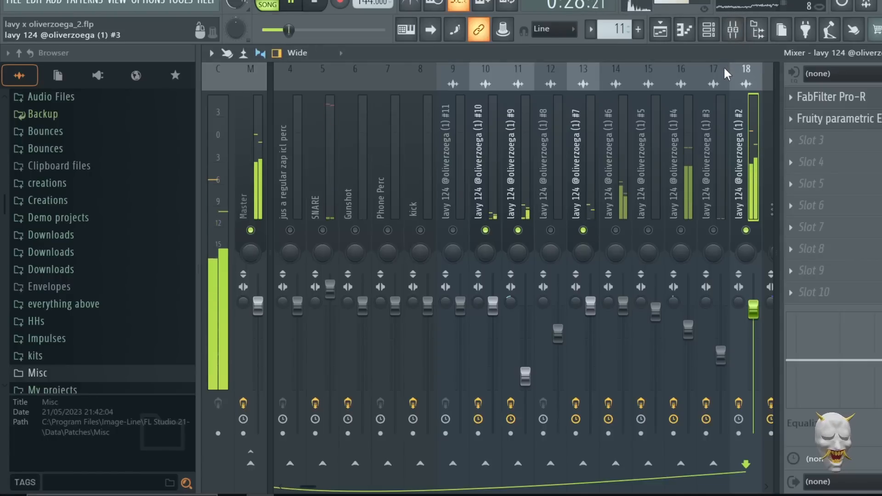
{"action": "key", "text": "Escape"}
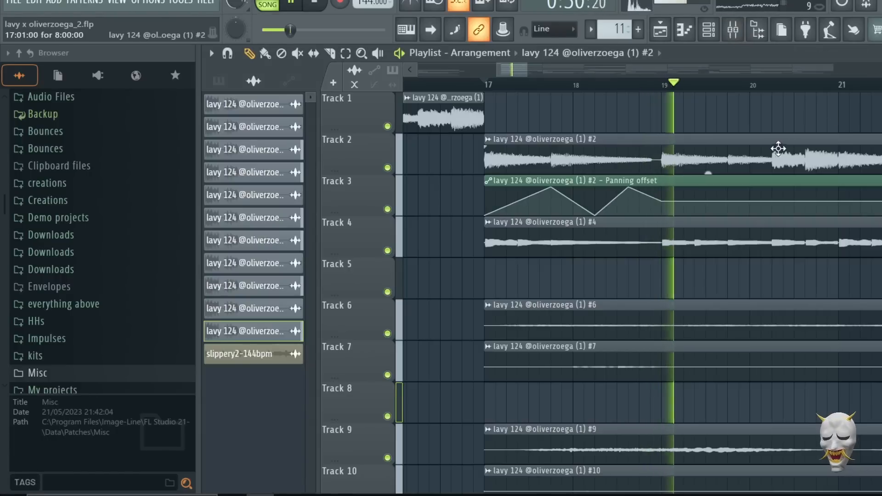
Step: Bend the panning automation's segments between bars 17 and 19 into steep curves by adjusting their tension
{"action": "key", "text": "space"}
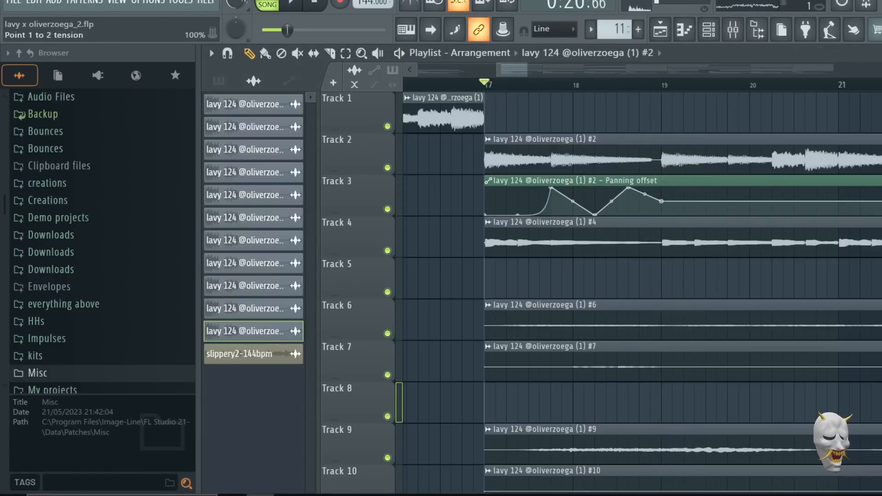
{"action": "key", "text": "space"}
{"action": "key", "text": "space"}
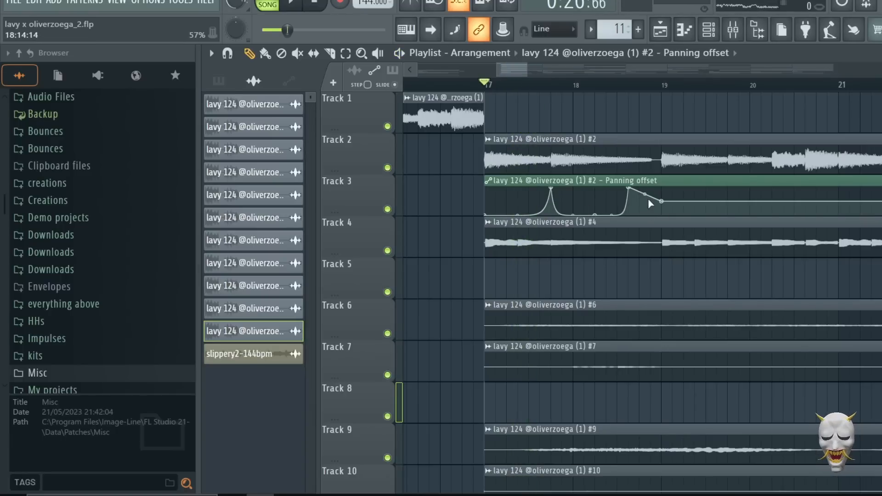
{"action": "left_click_drag", "start_coordinate": [648, 199], "coordinate": [647, 186]}
Step: Play back the curved panning automation and examine the channel balance of insert 18 in the mixer
{"action": "key", "text": "space"}
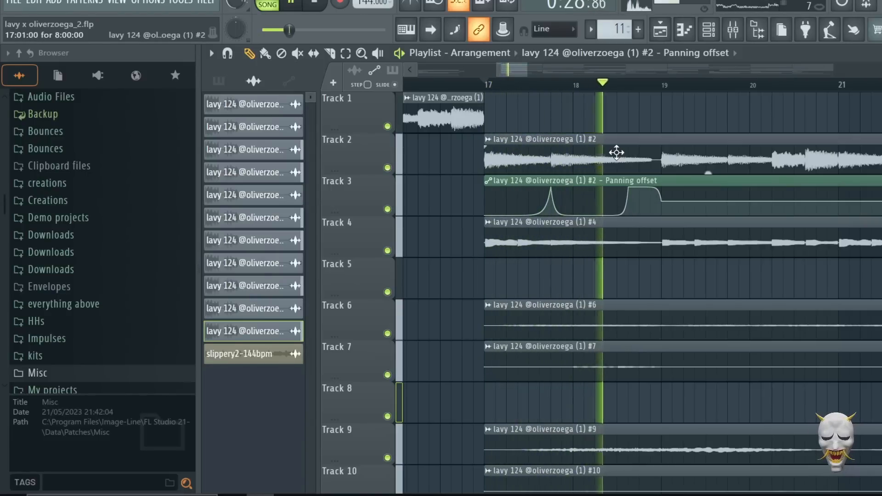
{"action": "left_click", "coordinate": [737, 33]}
{"action": "key", "text": "space"}
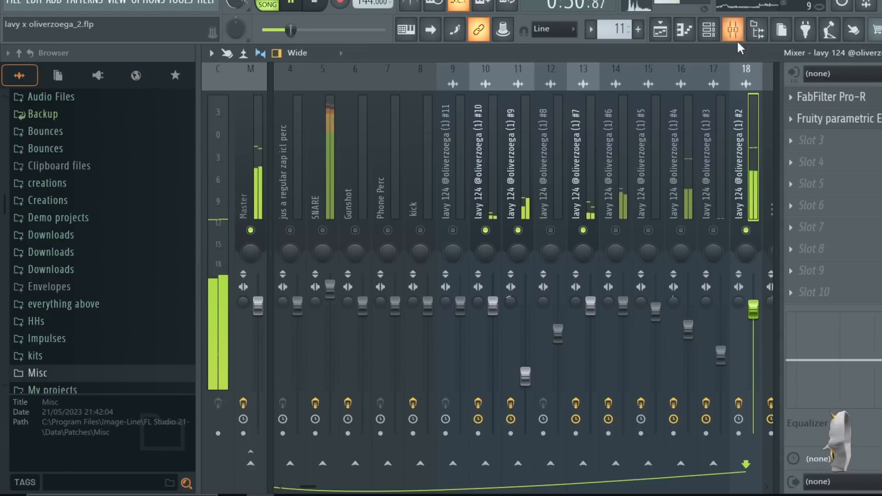
{"action": "key", "text": "Escape"}
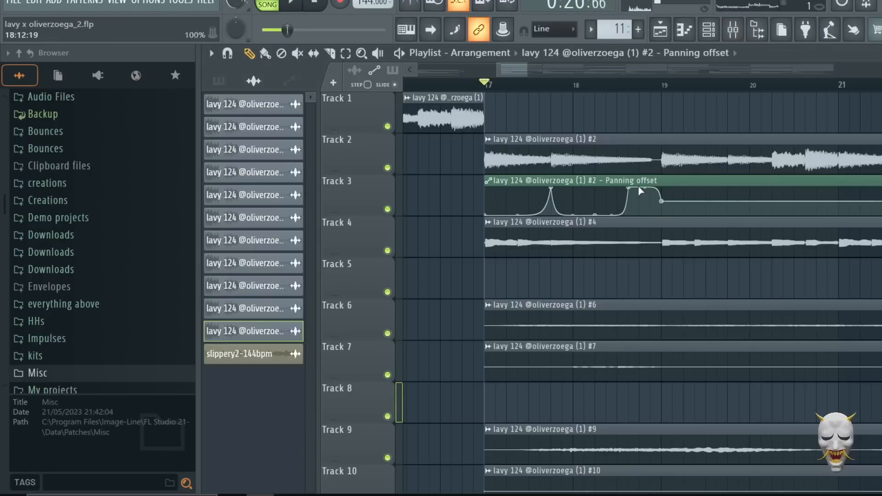
Step: Delete the melody stem #2 panning offset automation clip from the project
{"action": "left_click_drag", "start_coordinate": [525, 67], "coordinate": [833, 69]}
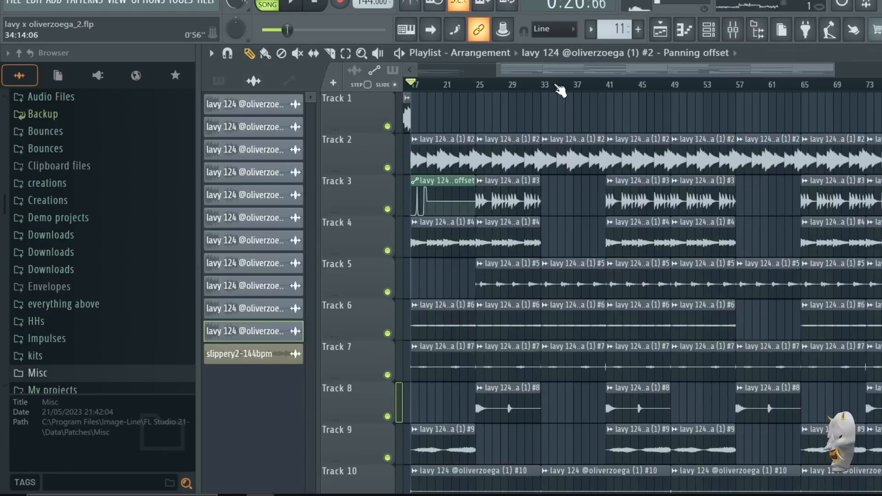
{"action": "left_click", "coordinate": [289, 81]}
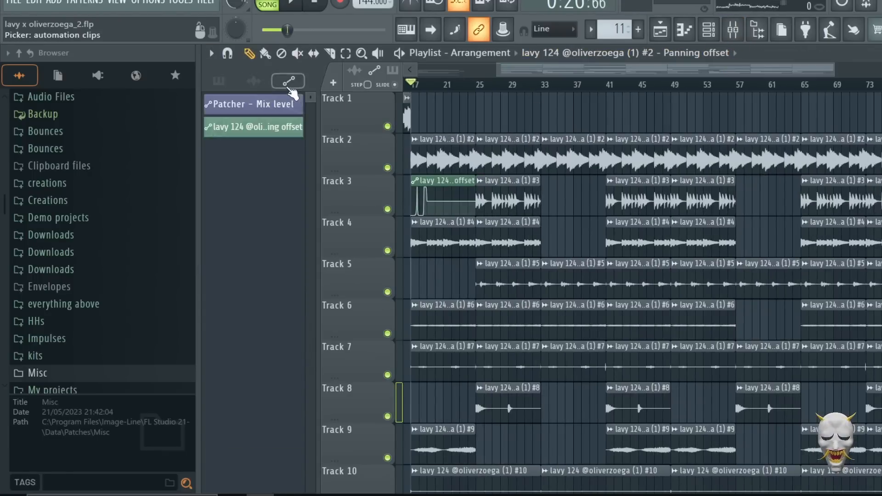
{"action": "right_click", "coordinate": [243, 128]}
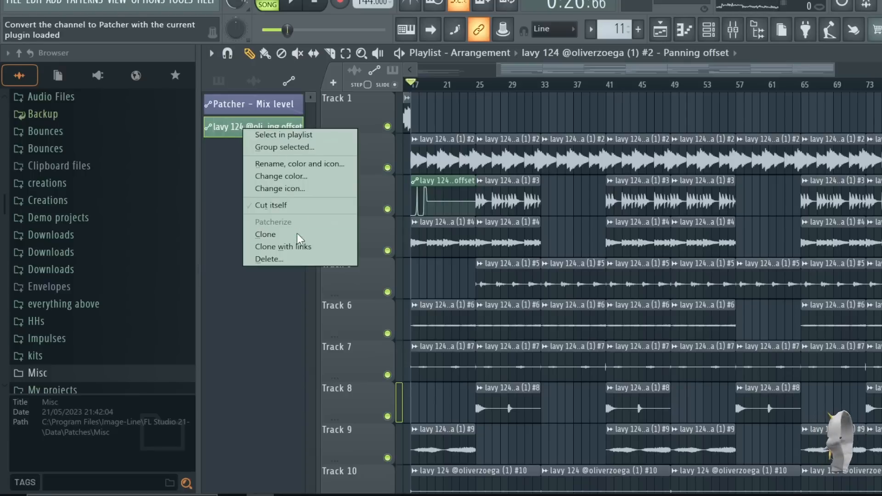
{"action": "left_click", "coordinate": [270, 262]}
{"action": "left_click", "coordinate": [525, 296]}
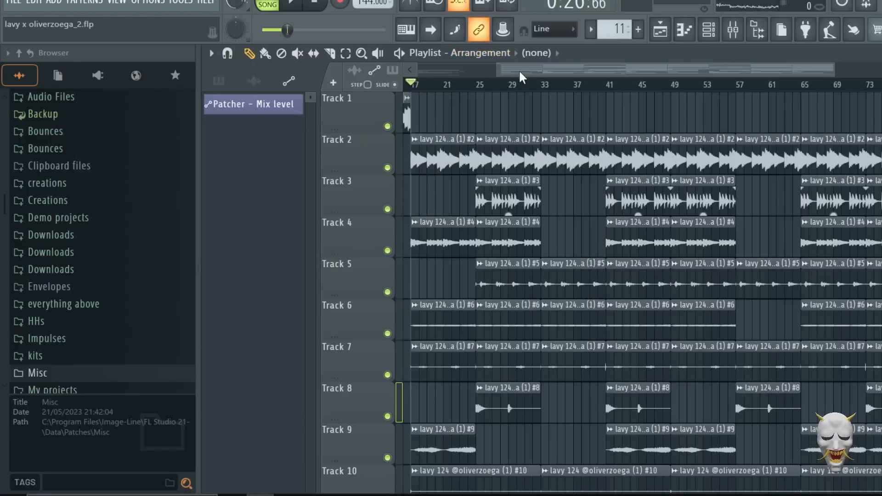
Step: Review the full arrangement from the melody stems down to the drum patterns and the Patcher mix level automation
{"action": "left_click_drag", "start_coordinate": [519, 71], "coordinate": [441, 72]}
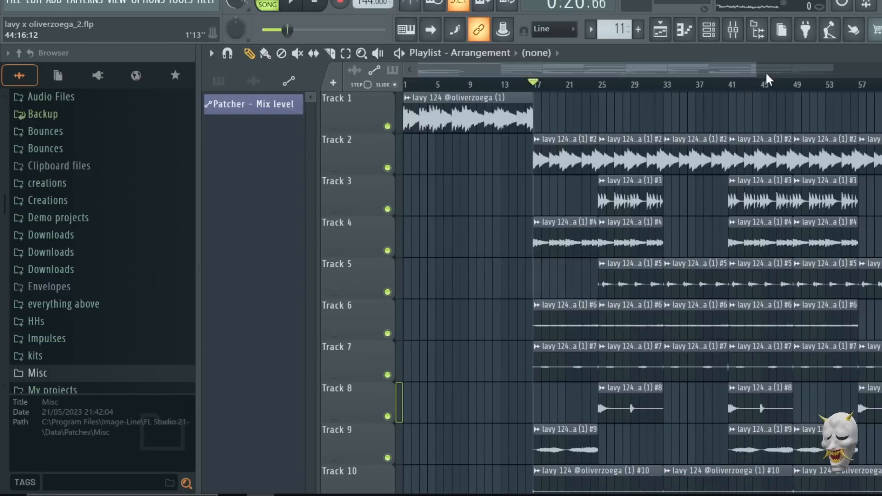
{"action": "left_click_drag", "start_coordinate": [759, 70], "coordinate": [880, 71]}
{"action": "scroll", "coordinate": [519, 246], "scroll_direction": "down", "scroll_amount": 9}
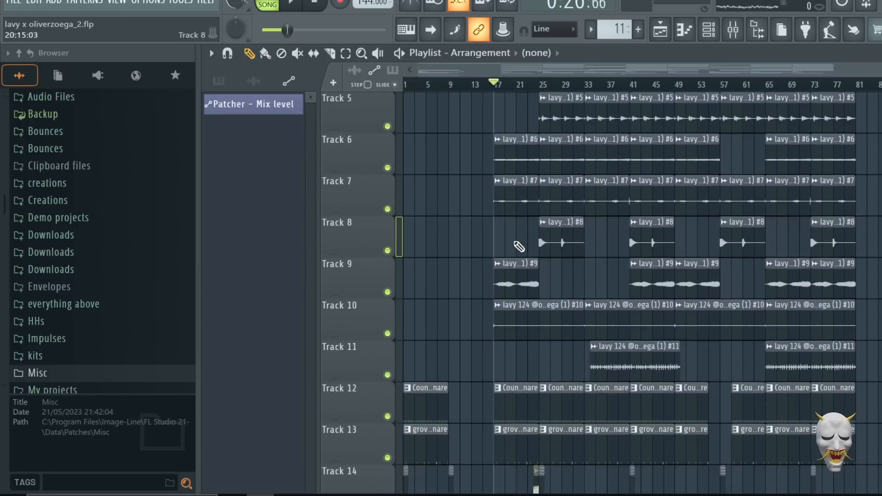
{"action": "scroll", "coordinate": [534, 278], "scroll_direction": "down", "scroll_amount": 5}
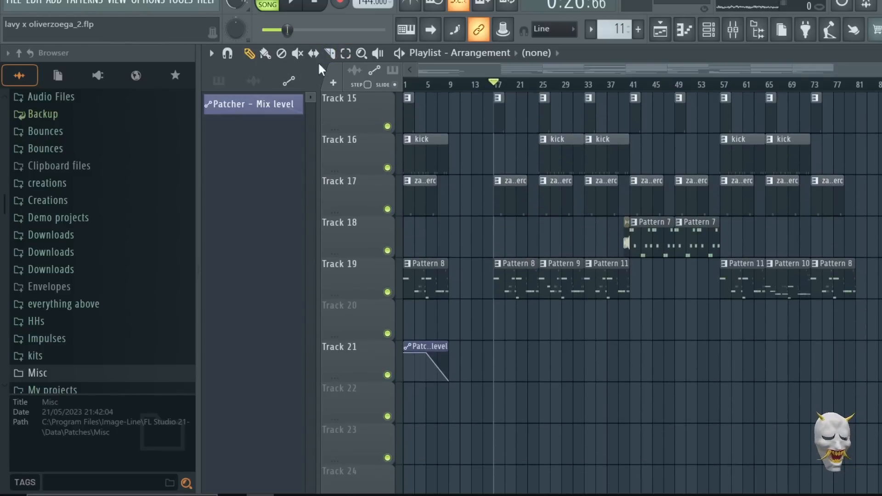
{"action": "scroll", "coordinate": [756, 250], "scroll_direction": "up", "scroll_amount": 14}
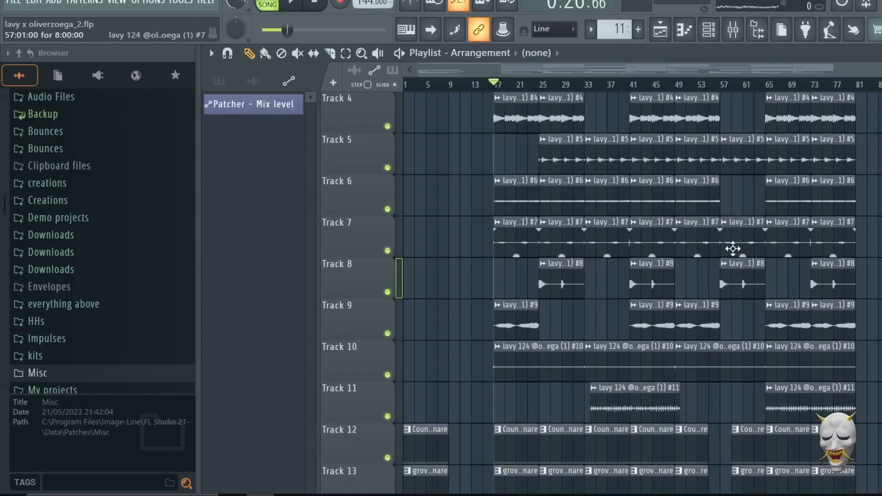
{"action": "left_click", "coordinate": [743, 40]}
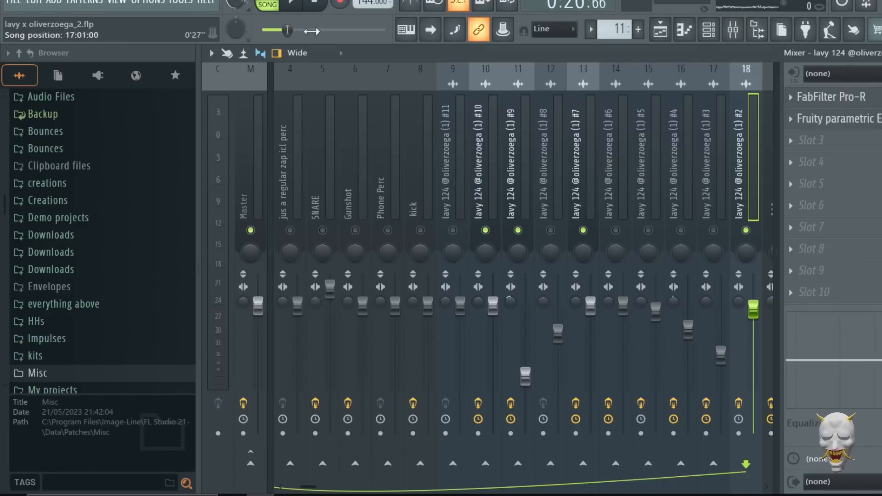
{"action": "key", "text": "Escape"}
Step: Select the time range from bar 17 to bar 41 in the playlist
{"action": "scroll", "coordinate": [511, 330], "scroll_direction": "down", "scroll_amount": 11}
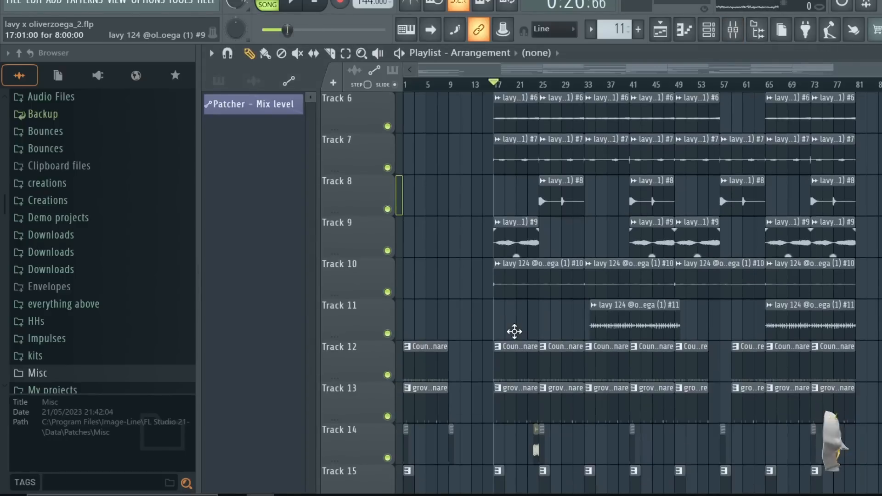
{"action": "scroll", "coordinate": [514, 311], "scroll_direction": "up", "scroll_amount": 1}
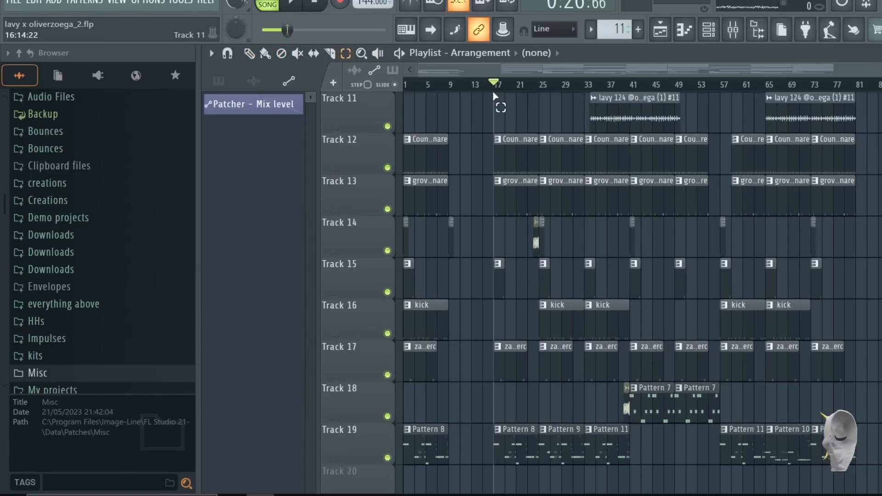
{"action": "left_click_drag", "start_coordinate": [495, 96], "coordinate": [620, 90]}
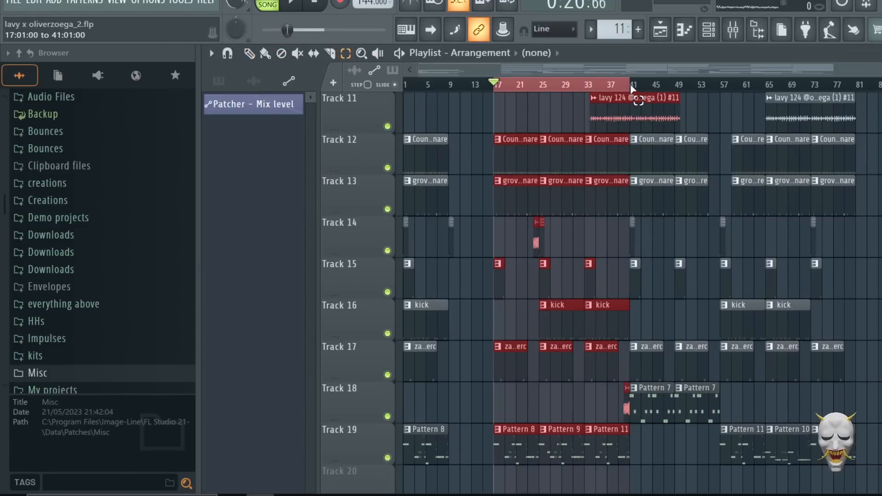
Step: Unmute the kick insert in the mixer and audition it with its Sausage Fattener effect
{"action": "left_click", "coordinate": [733, 30]}
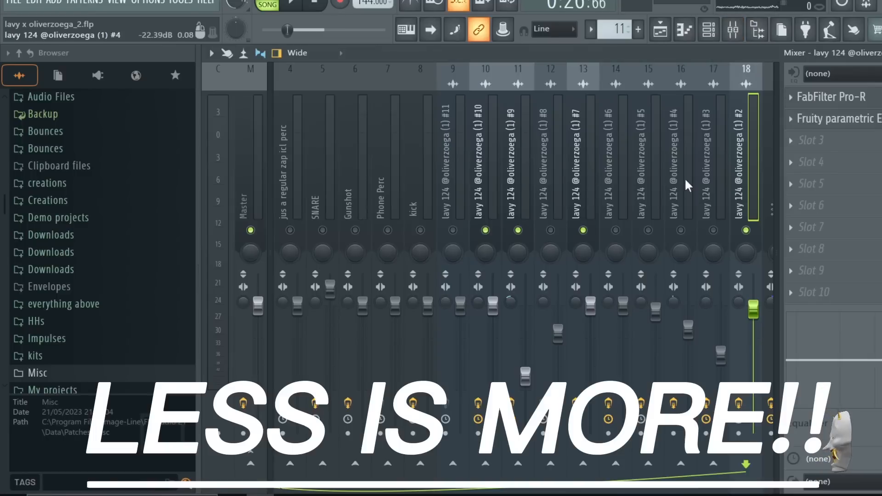
{"action": "left_click", "coordinate": [427, 159]}
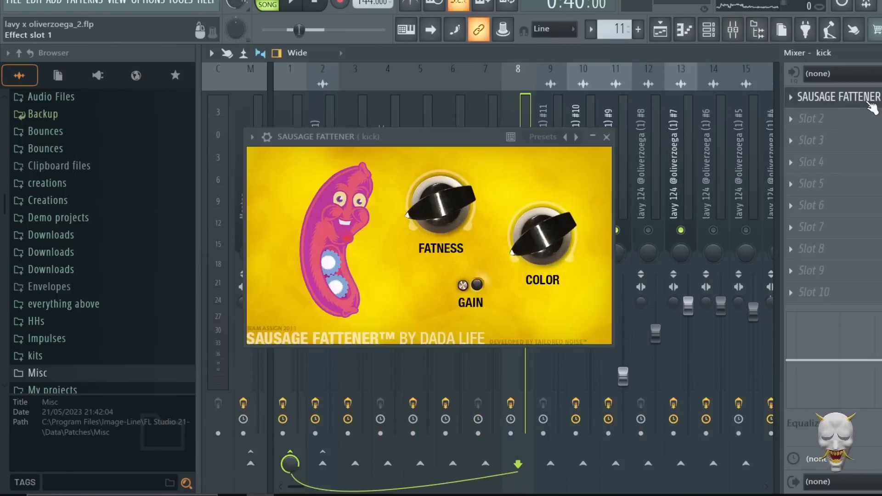
{"action": "left_click", "coordinate": [606, 137]}
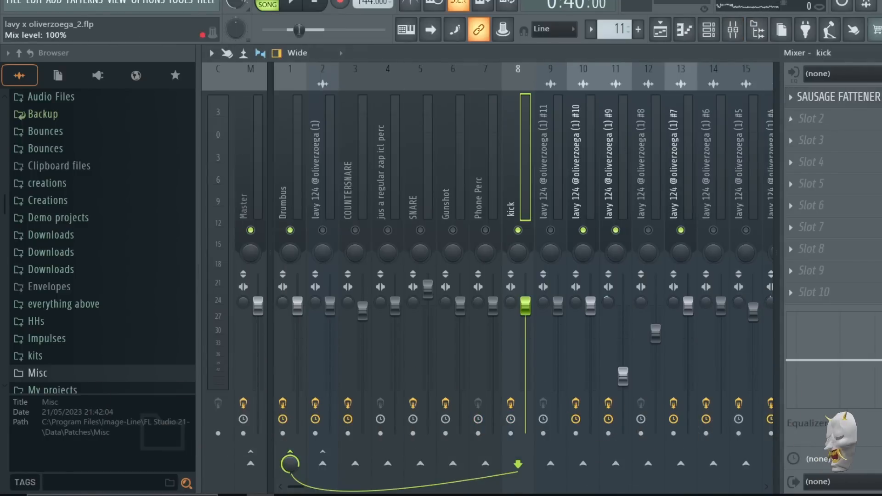
{"action": "left_click", "coordinate": [875, 99]}
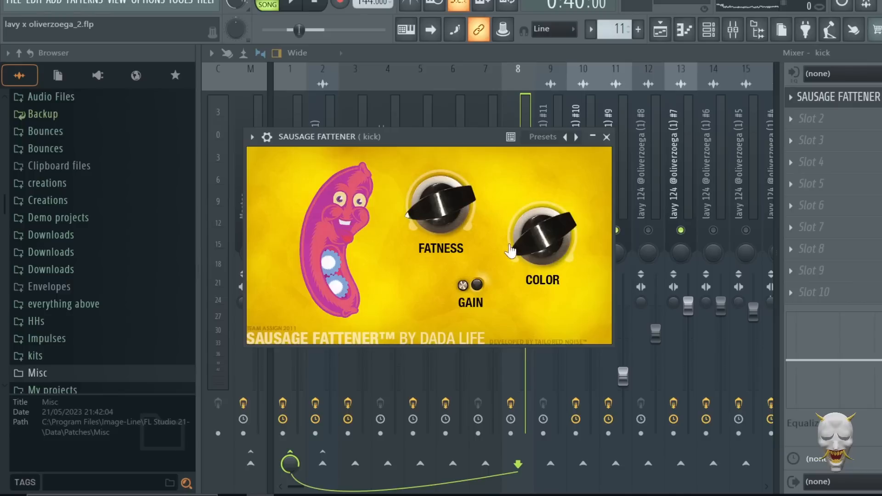
{"action": "left_click", "coordinate": [606, 136]}
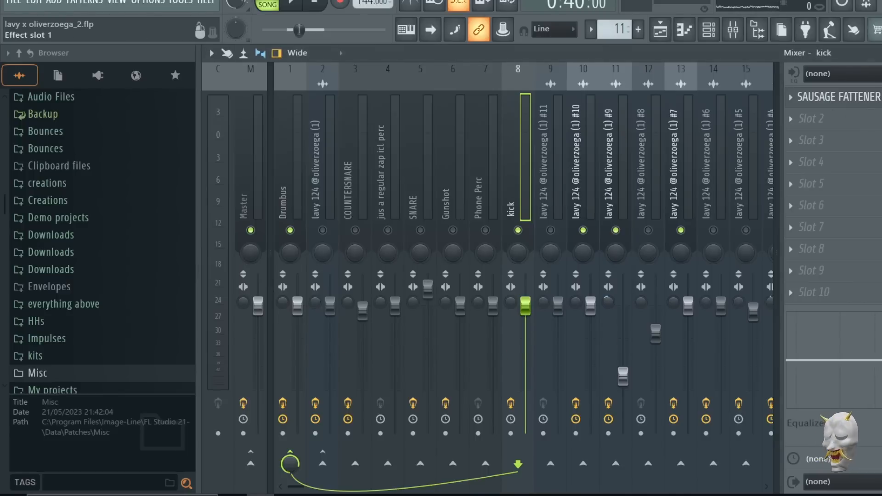
{"action": "key", "text": "space"}
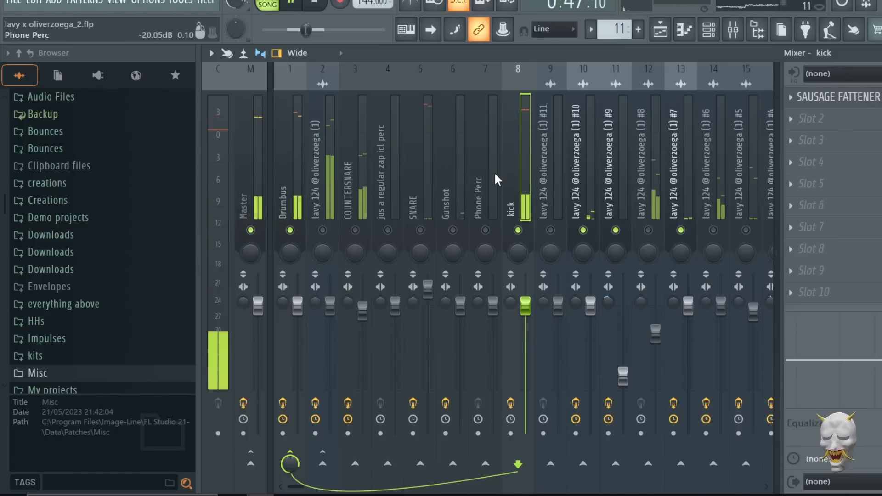
{"action": "key", "text": "space"}
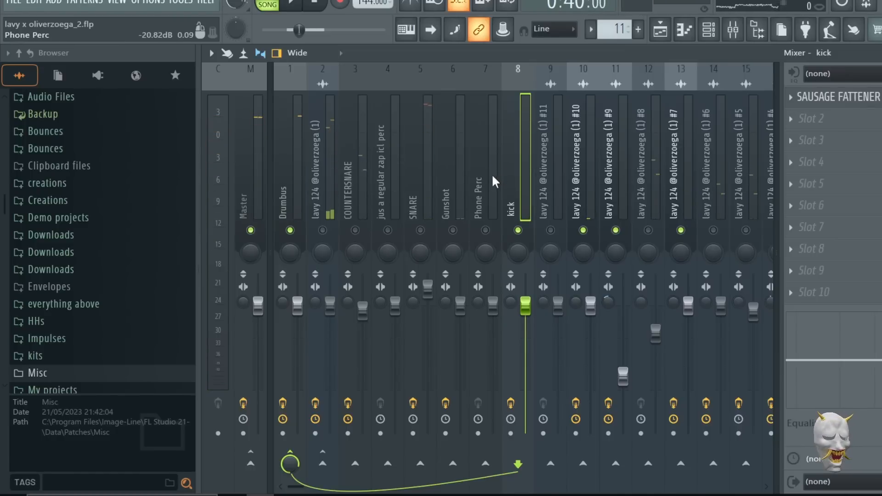
Step: Unmute the Phone Perc and Gunshot inserts and audition them with the gunshot's H-Delay Stereo effect
{"action": "left_click", "coordinate": [482, 152]}
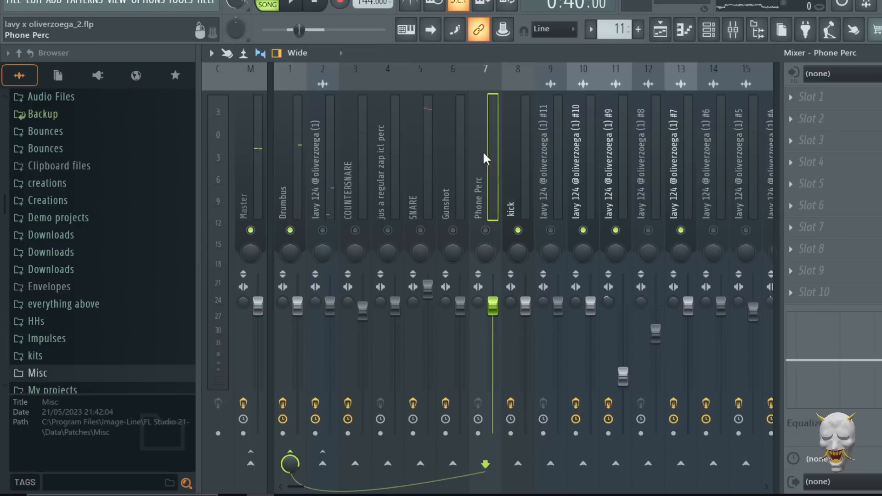
{"action": "left_click", "coordinate": [461, 204]}
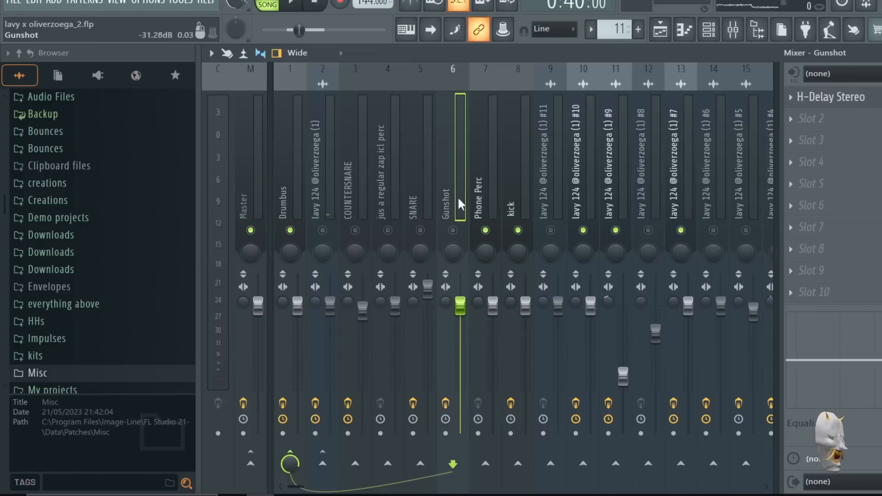
{"action": "left_click", "coordinate": [453, 230]}
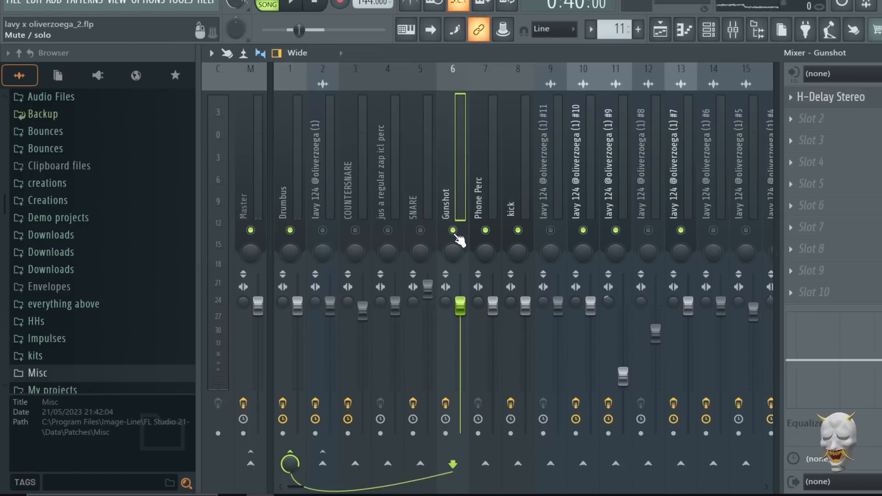
{"action": "left_click", "coordinate": [867, 103]}
{"action": "left_click", "coordinate": [867, 104]}
{"action": "key", "text": "space"}
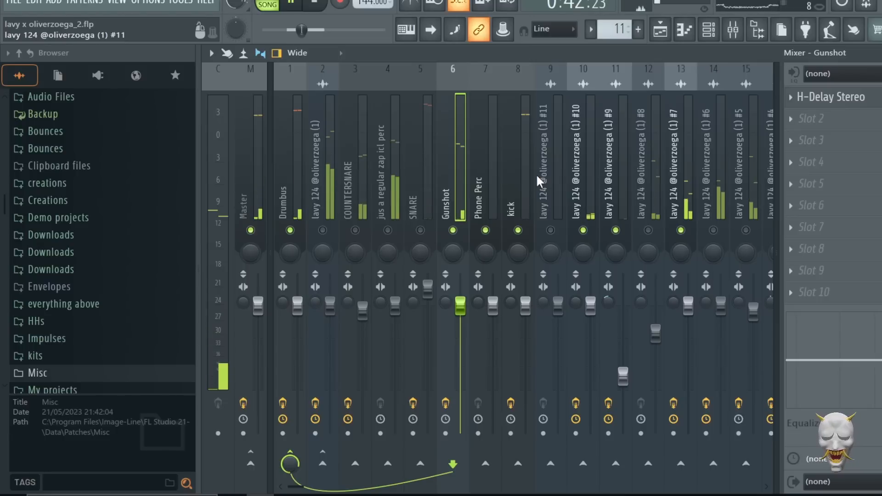
{"action": "key", "text": "space"}
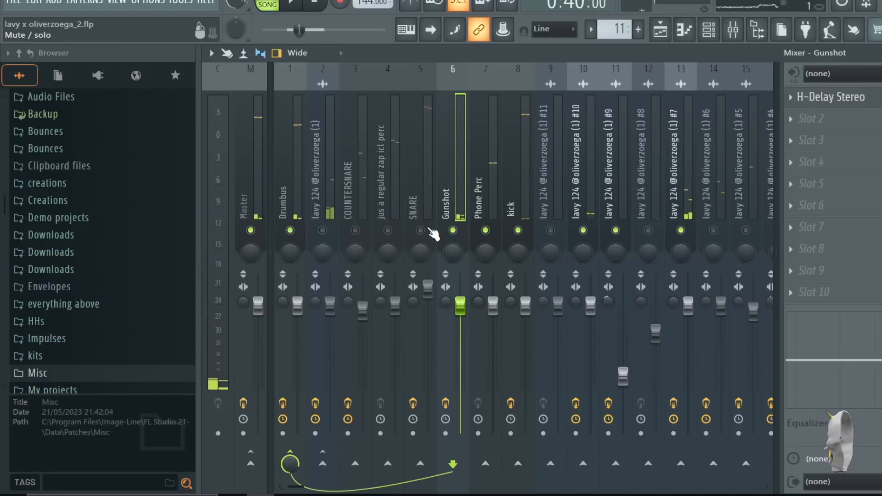
Step: Unmute the SNARE insert and inspect the settings of its Fruity parametric EQs and Fruity Reeverb 2
{"action": "left_click", "coordinate": [420, 230]}
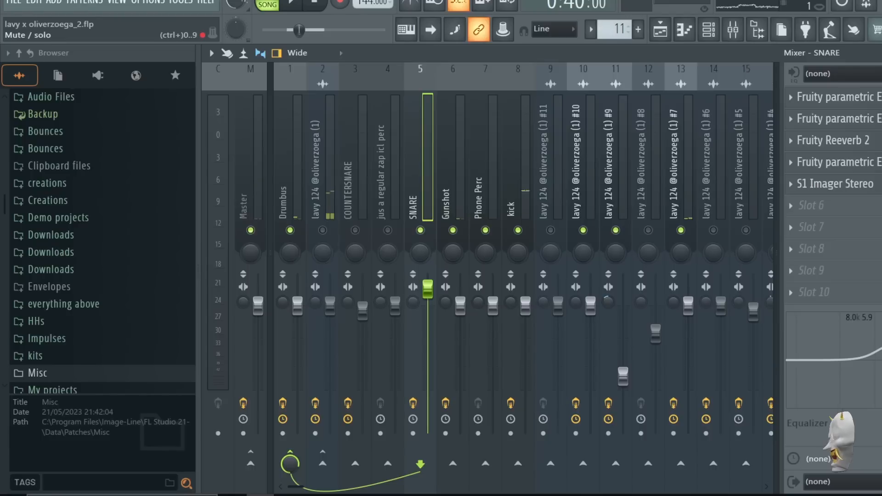
{"action": "left_click", "coordinate": [877, 109]}
{"action": "left_click", "coordinate": [878, 110]}
{"action": "left_click", "coordinate": [877, 120]}
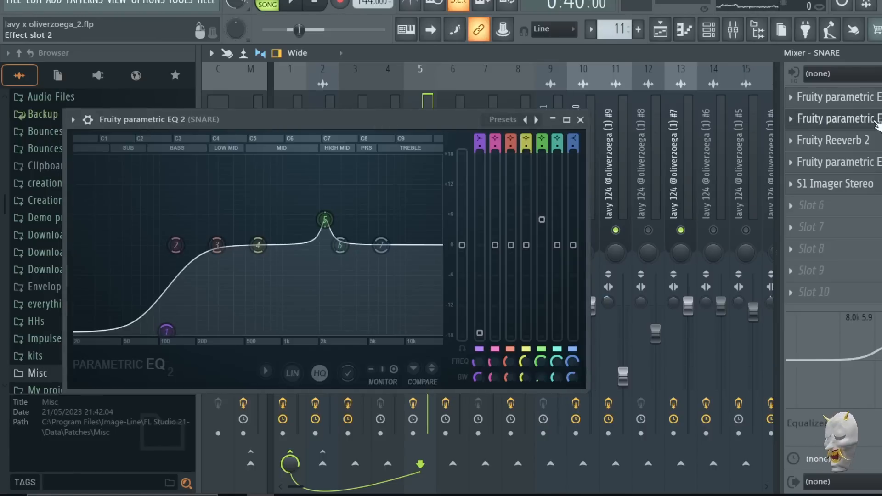
{"action": "left_click", "coordinate": [876, 120]}
{"action": "left_click", "coordinate": [877, 142]}
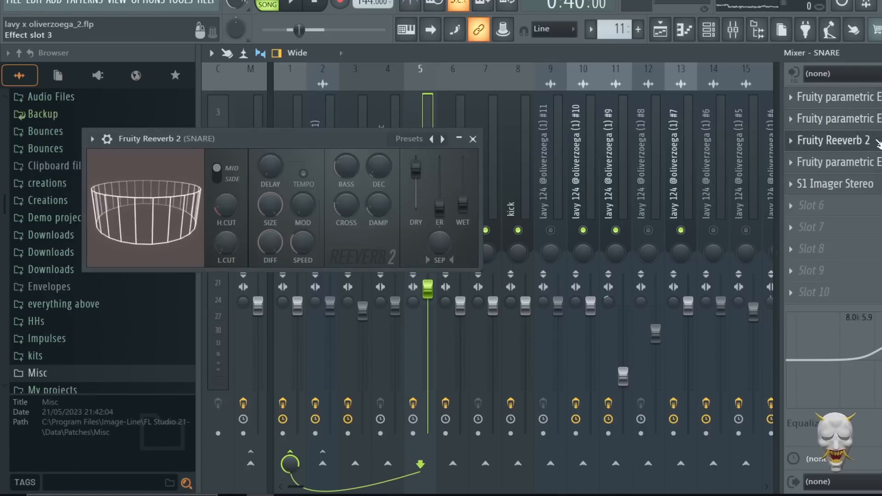
{"action": "left_click", "coordinate": [877, 143]}
{"action": "left_click", "coordinate": [876, 163]}
{"action": "left_click", "coordinate": [877, 163]}
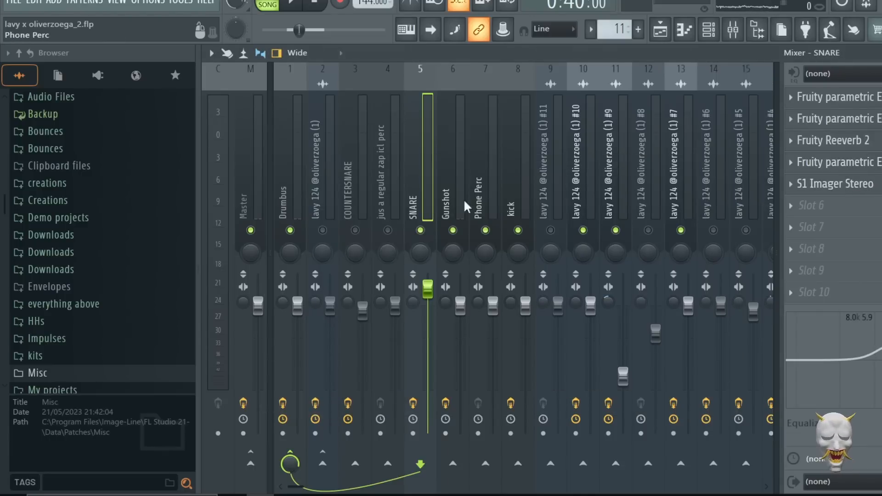
Step: Play the beat and compare the SNARE insert with its effect chain bypassed and re-enabled
{"action": "key", "text": "space"}
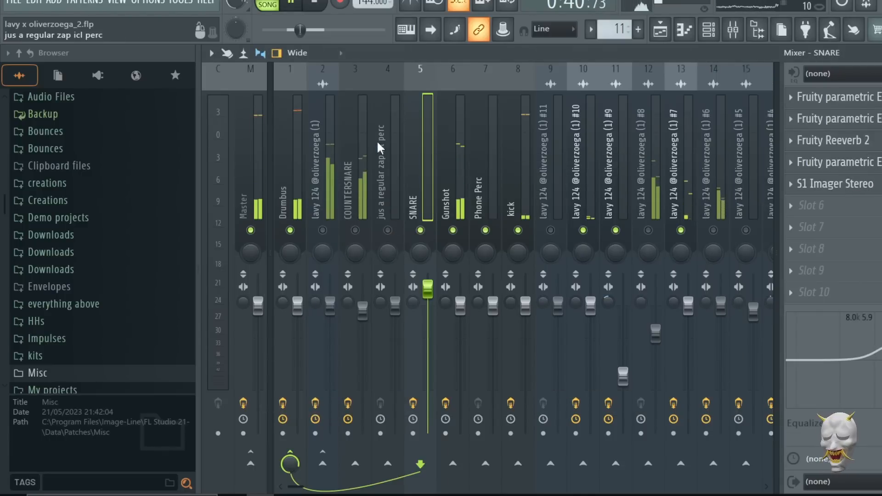
{"action": "left_click", "coordinate": [413, 404]}
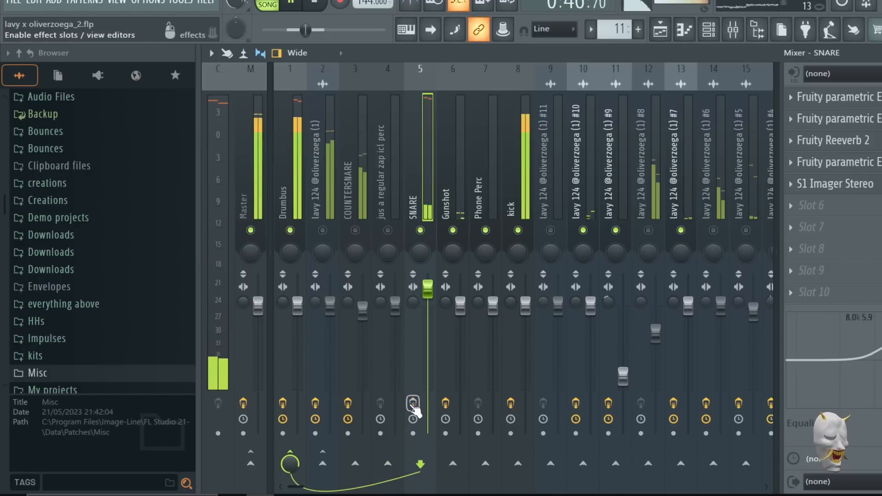
{"action": "left_click", "coordinate": [412, 403]}
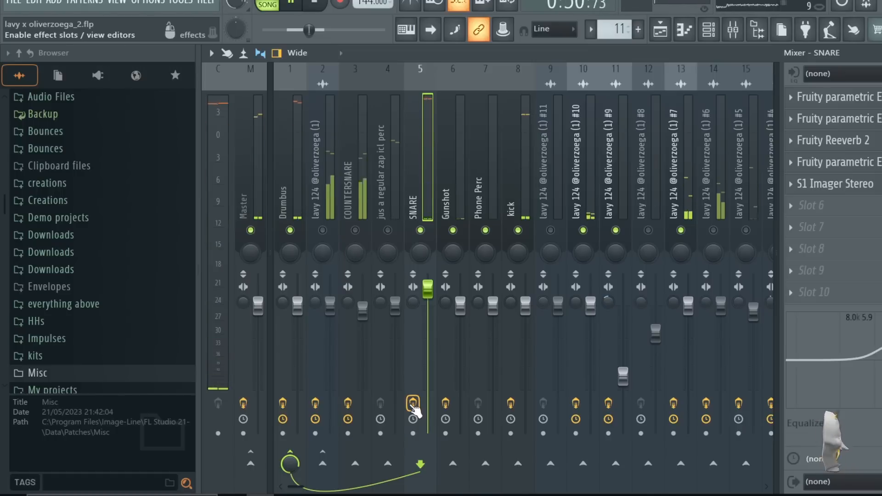
Step: Unmute the zap perc and COUNTERSNARE inserts and inspect the counter snare's two parametric EQs, Fruity Reeverb 2 and Fruity delay 2
{"action": "left_click", "coordinate": [374, 163]}
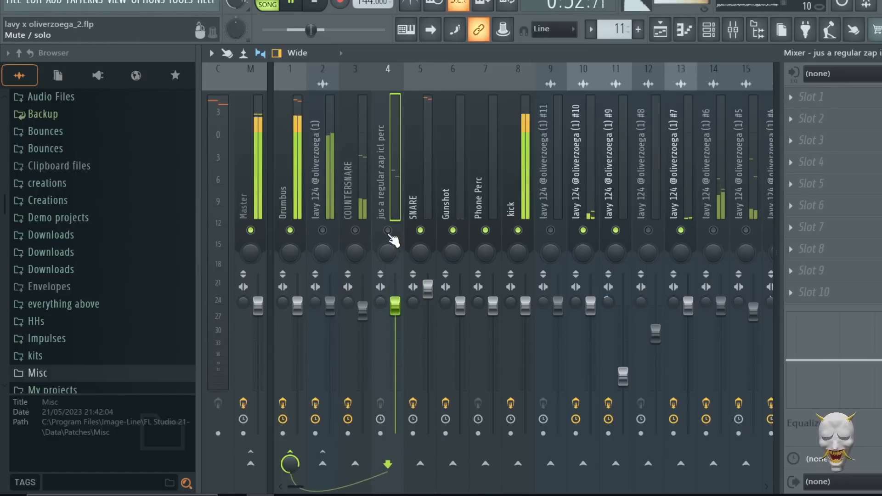
{"action": "left_click", "coordinate": [361, 219]}
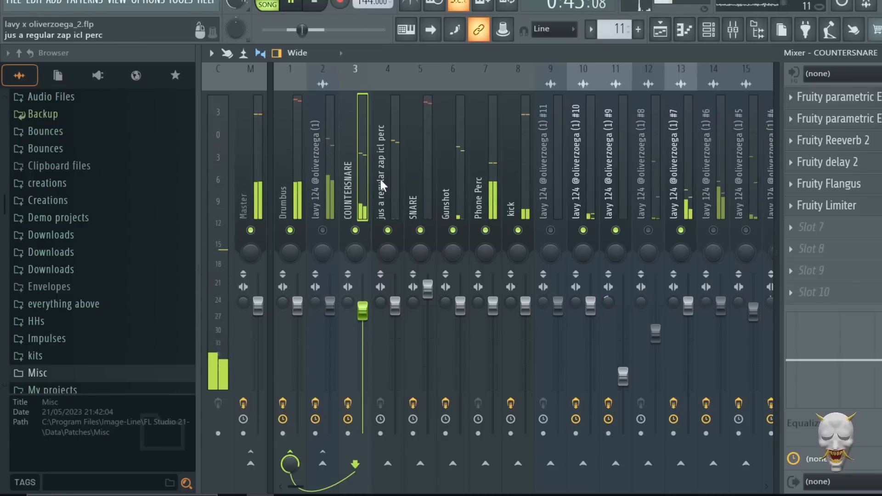
{"action": "left_click", "coordinate": [874, 98]}
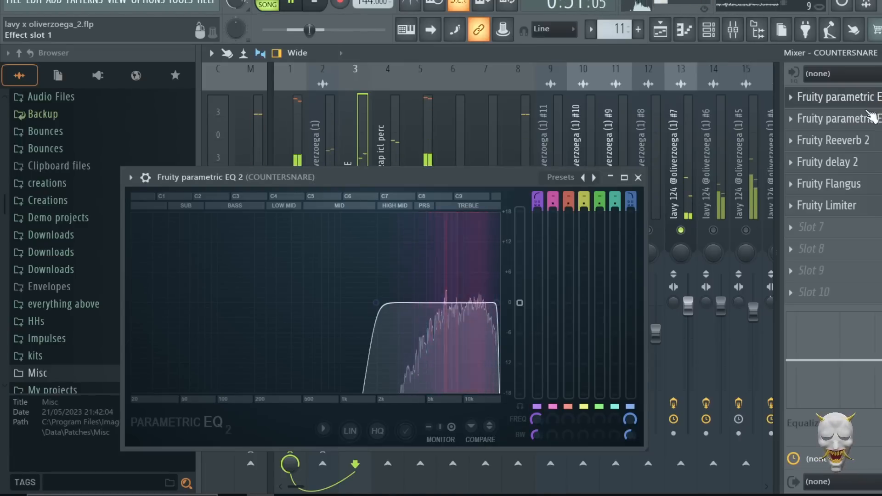
{"action": "left_click", "coordinate": [872, 119]}
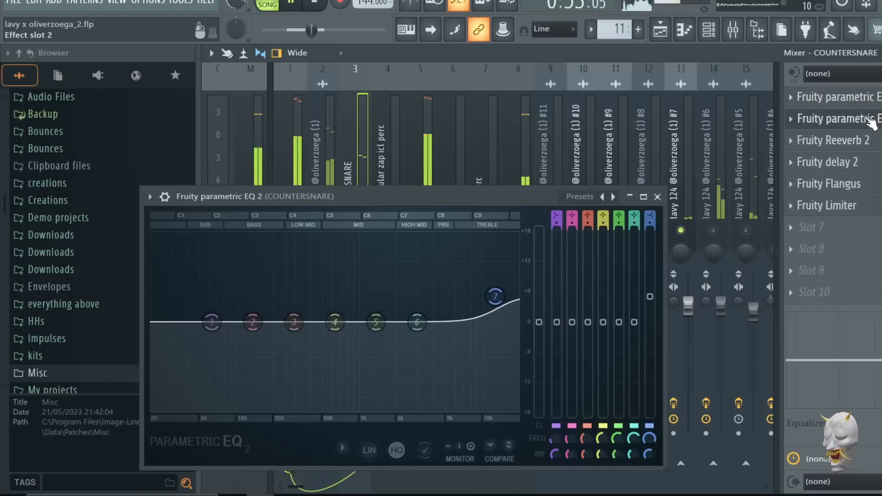
{"action": "left_click", "coordinate": [871, 120]}
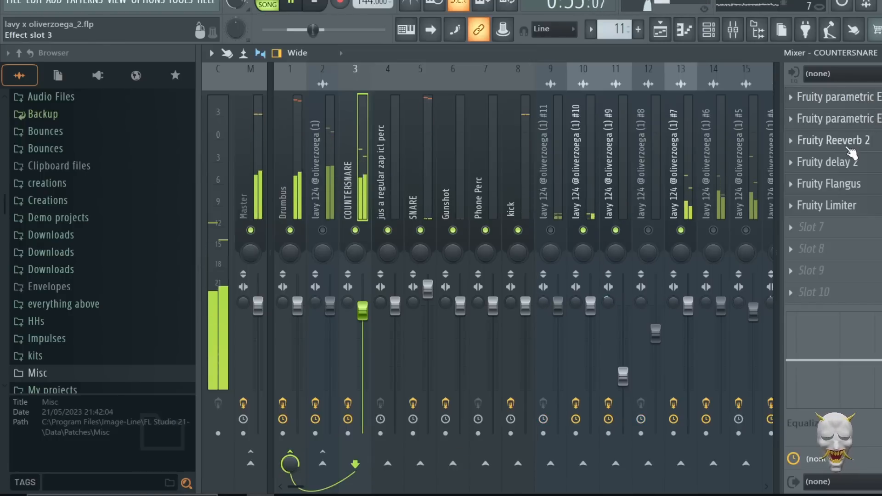
{"action": "left_click", "coordinate": [849, 149]}
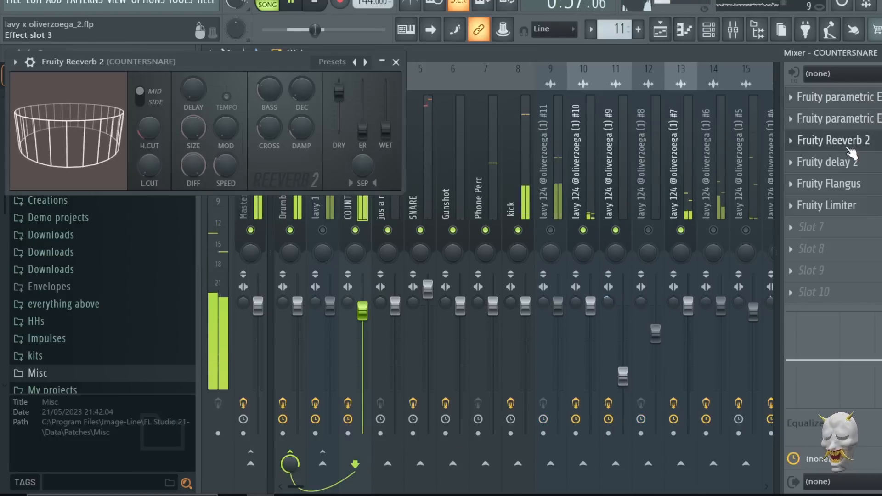
{"action": "left_click", "coordinate": [850, 148]}
{"action": "left_click", "coordinate": [859, 164]}
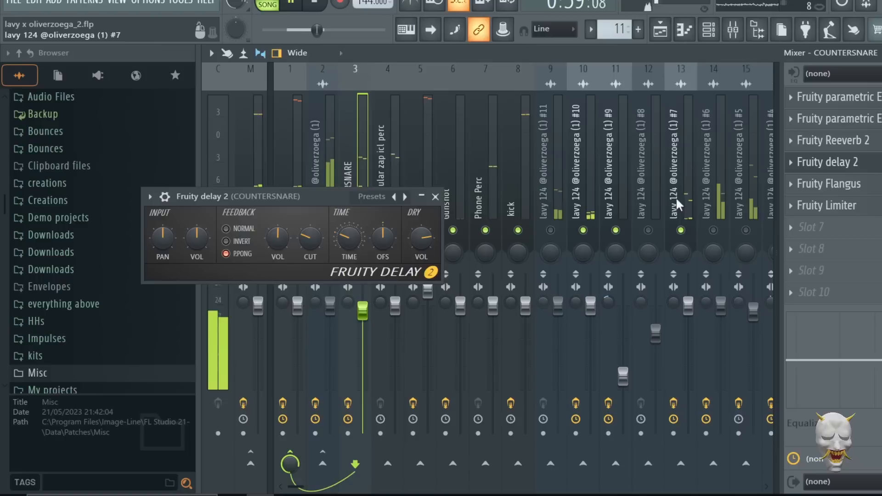
{"action": "left_click", "coordinate": [436, 197]}
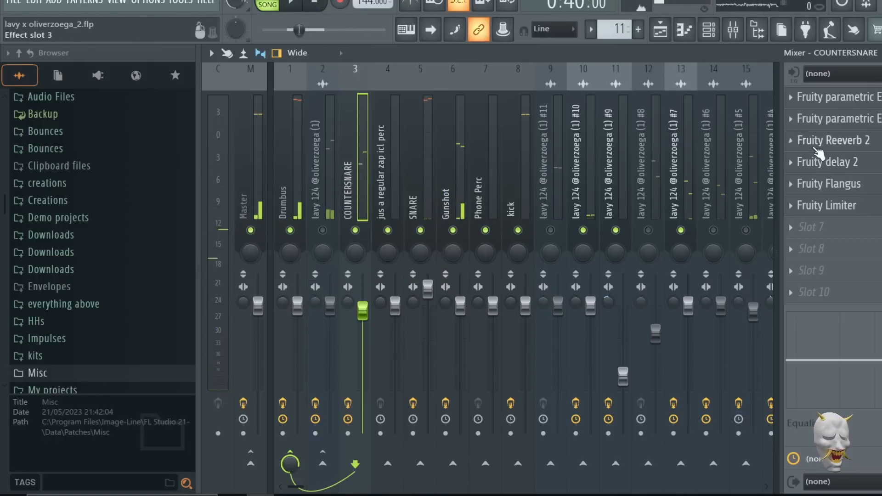
Step: Solo the COUNTERSNARE insert and audition it while inspecting its Fruity delay 2 settings
{"action": "left_click", "coordinate": [868, 165]}
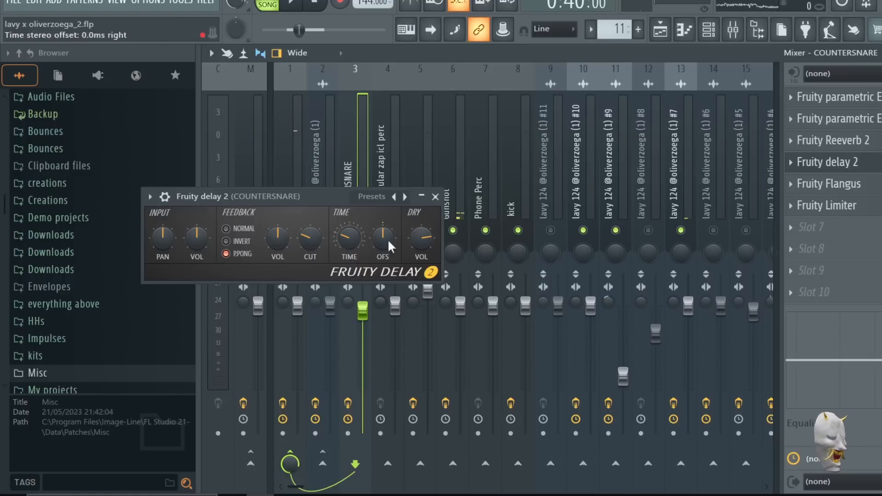
{"action": "left_click", "coordinate": [436, 197]}
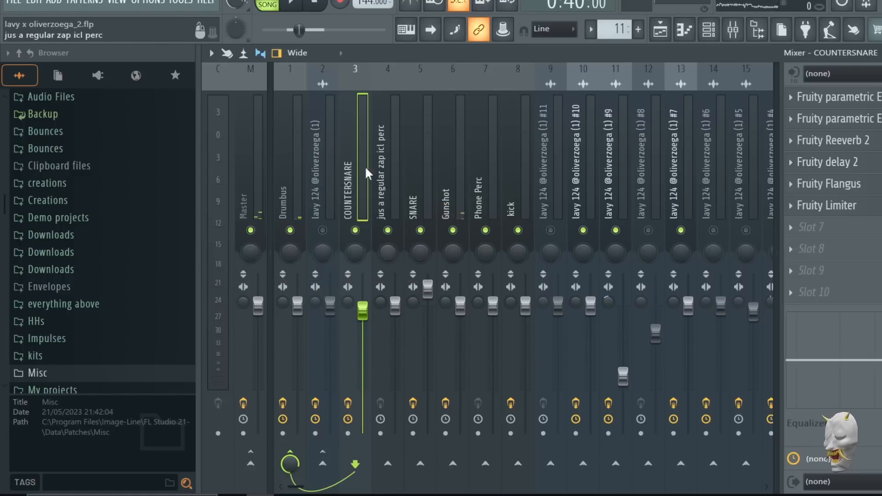
{"action": "right_click", "coordinate": [356, 230]}
{"action": "left_click", "coordinate": [850, 162]}
{"action": "key", "text": "space"}
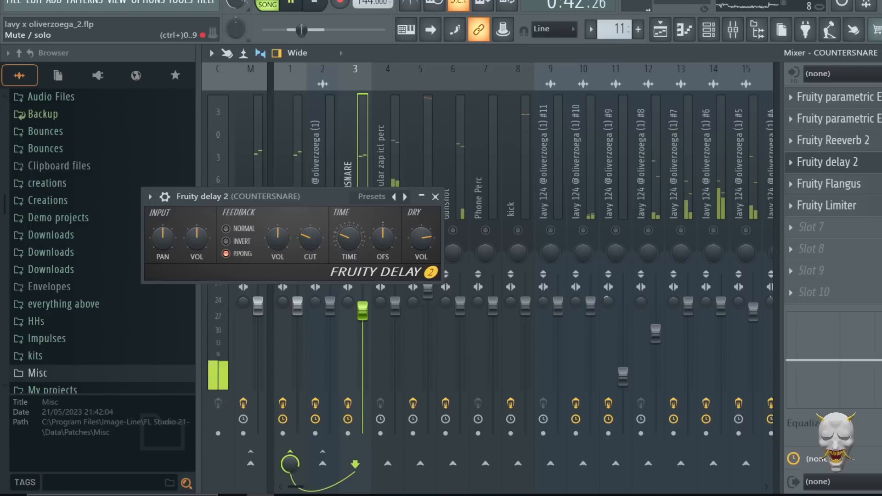
{"action": "key", "text": "space"}
{"action": "key", "text": "space"}
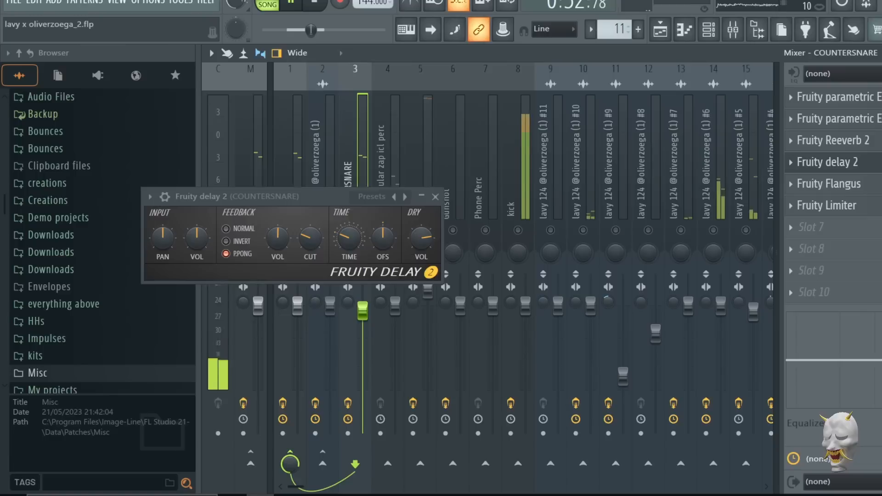
{"action": "left_click", "coordinate": [839, 166]}
{"action": "key", "text": "space"}
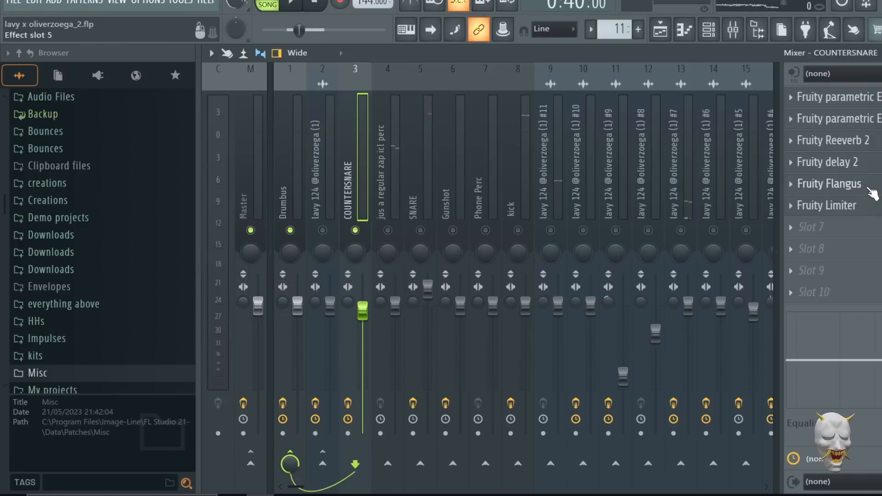
Step: Inspect the Fruity Flangus and Fruity Limiter settings on the COUNTERSNARE insert
{"action": "left_click", "coordinate": [870, 190]}
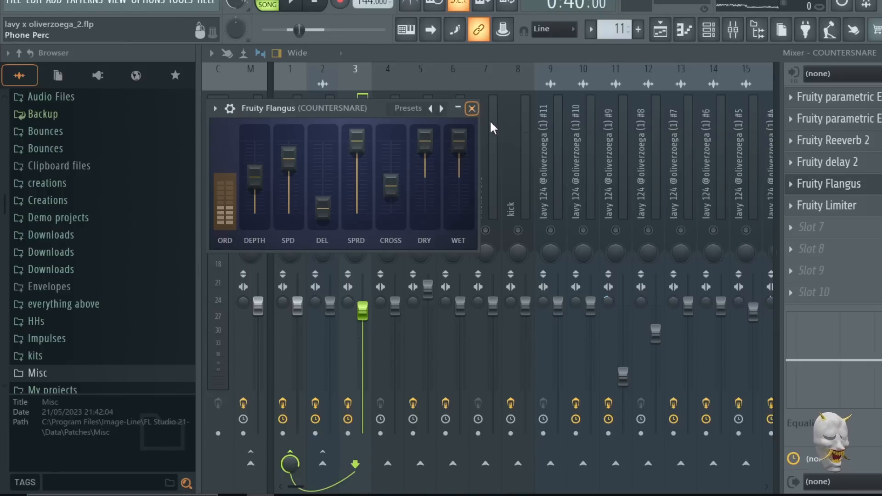
{"action": "left_click", "coordinate": [808, 184]}
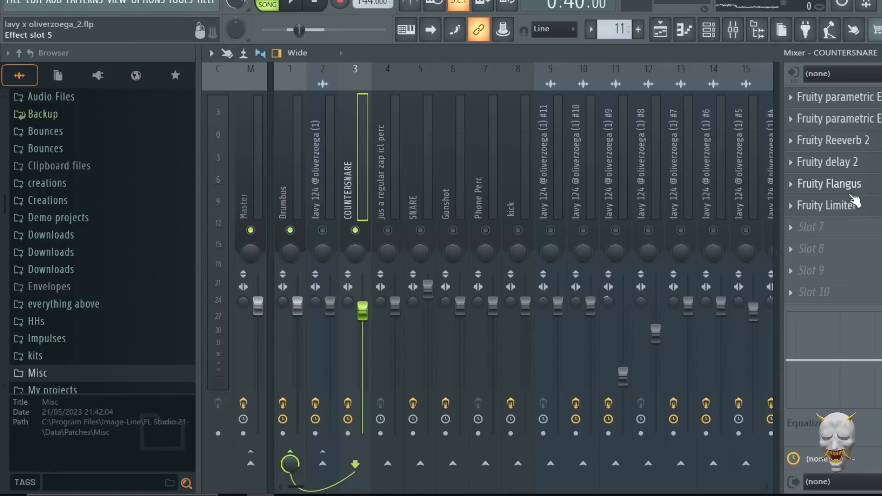
{"action": "left_click", "coordinate": [823, 207]}
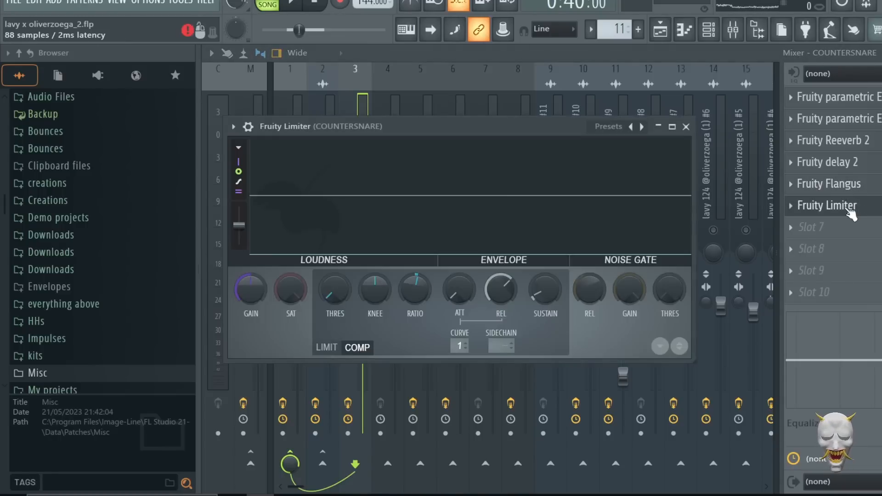
{"action": "left_click", "coordinate": [685, 127]}
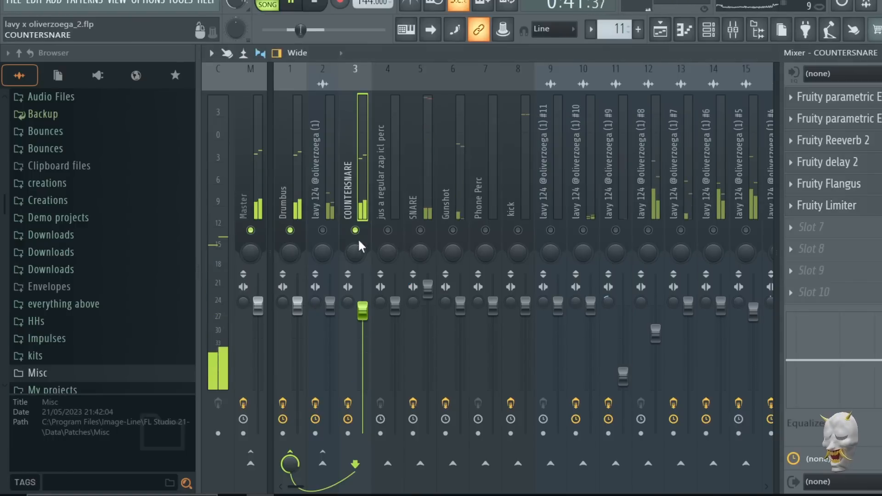
Step: Unmute the zap perc, SNARE, Gunshot, Phone Perc and kick inserts during playback
{"action": "left_click", "coordinate": [387, 230]}
{"action": "left_click", "coordinate": [420, 230]}
{"action": "left_click", "coordinate": [453, 230]}
{"action": "left_click", "coordinate": [485, 231]}
{"action": "left_click", "coordinate": [518, 230]}
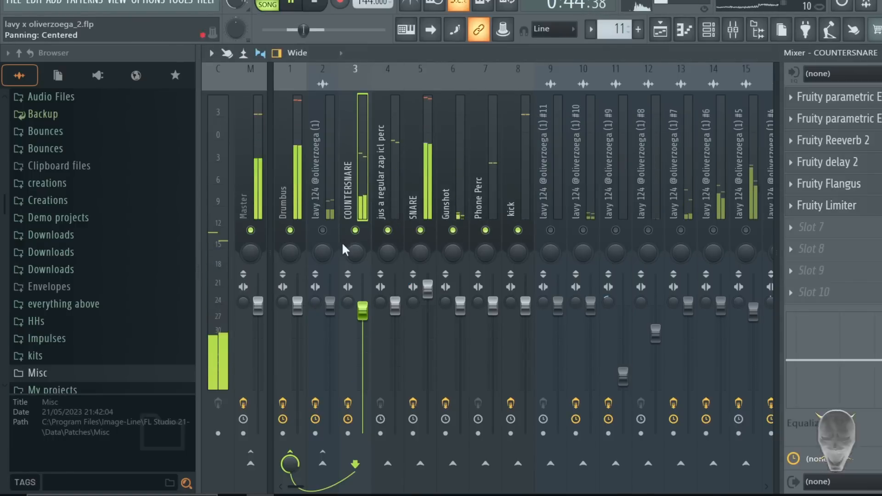
Step: Select the Drumbus insert and briefly check its Abbey Road saturation effect
{"action": "left_click", "coordinate": [297, 153]}
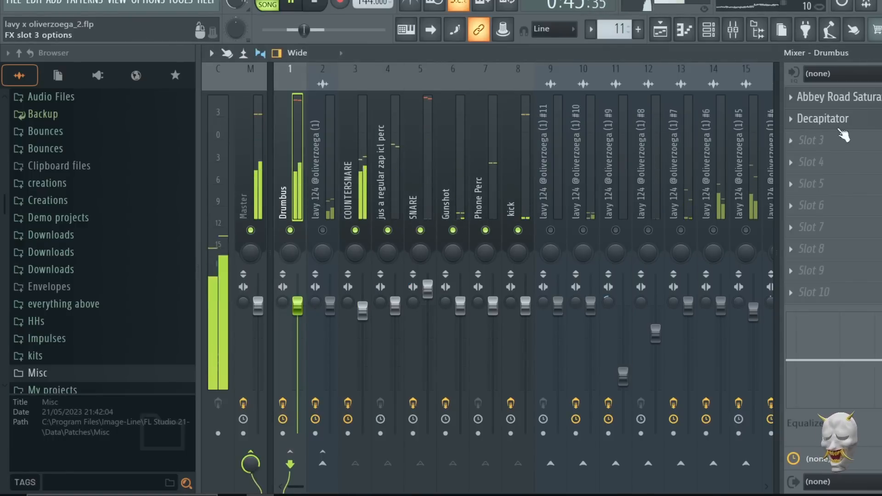
{"action": "left_click", "coordinate": [870, 99]}
{"action": "left_click", "coordinate": [871, 98]}
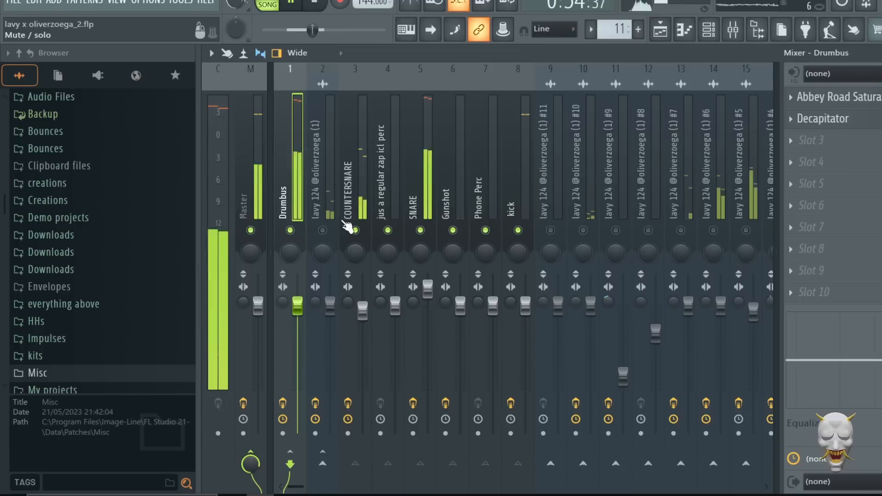
Step: Inspect the Ozone Imager 2 and Fruity soft clipper on the Master track while the beat plays, and stop playback
{"action": "left_click", "coordinate": [253, 139]}
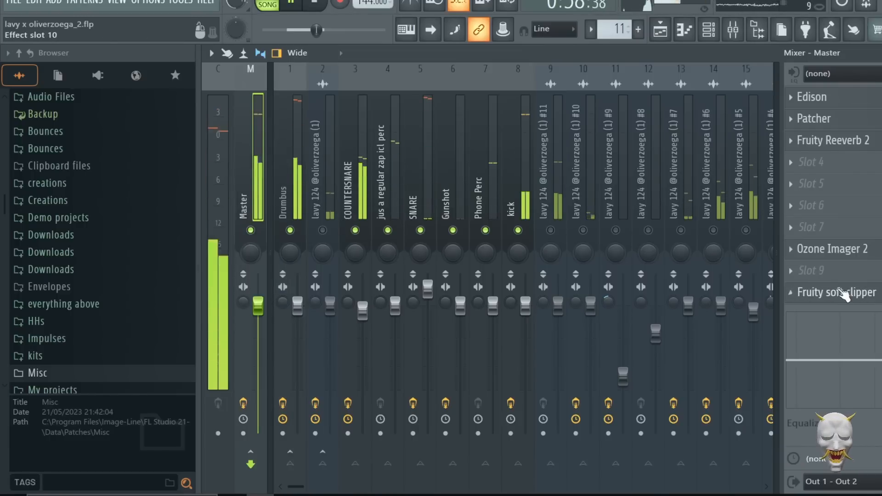
{"action": "left_click", "coordinate": [827, 249]}
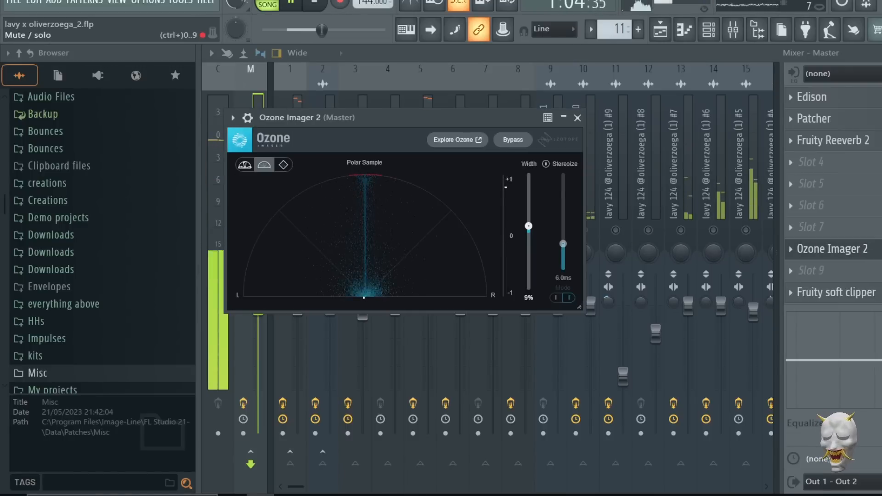
{"action": "key", "text": "Escape"}
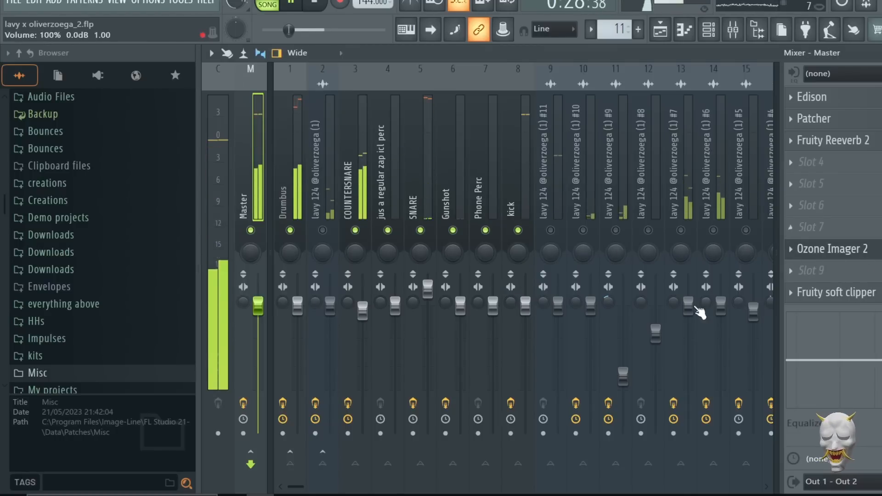
{"action": "left_click", "coordinate": [857, 296]}
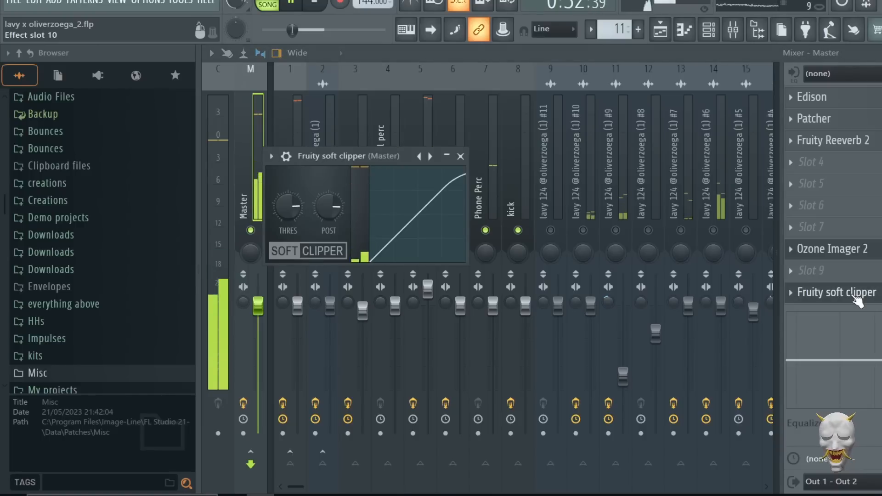
{"action": "left_click", "coordinate": [460, 156]}
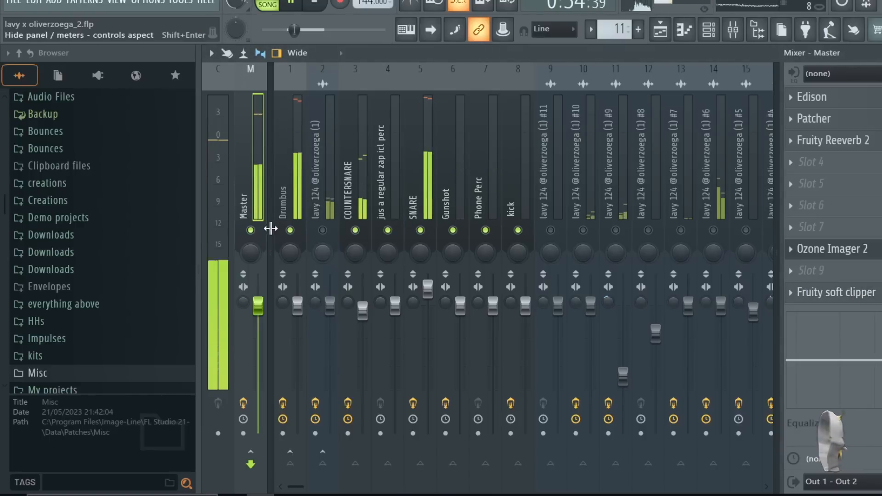
{"action": "key", "text": "space"}
Step: Examine the high-pass band of the first Fruity parametric EQ 2 on the 808 in insert 19
{"action": "left_click", "coordinate": [733, 31]}
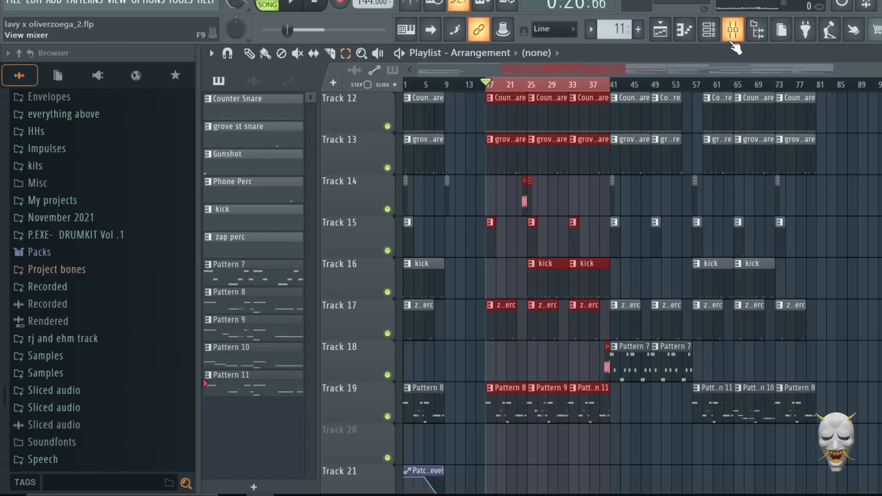
{"action": "left_click", "coordinate": [733, 41]}
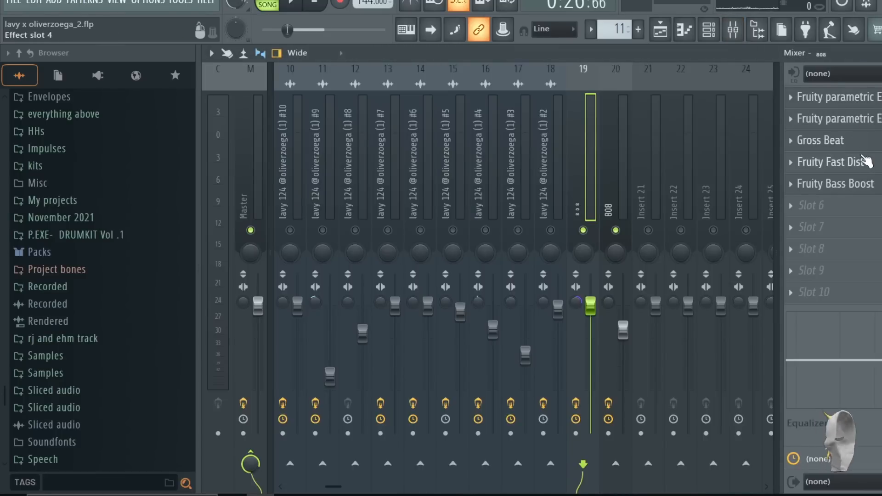
{"action": "left_click", "coordinate": [850, 99]}
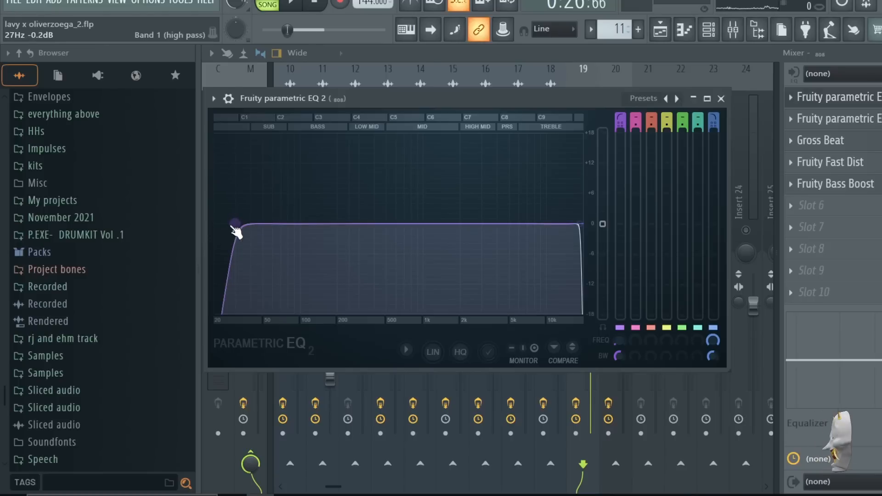
{"action": "mouse_move", "coordinate": [249, 229]}
{"action": "left_mouse_down"}
{"action": "mouse_move", "coordinate": [222, 276]}
{"action": "mouse_move", "coordinate": [239, 236]}
{"action": "left_mouse_up"}
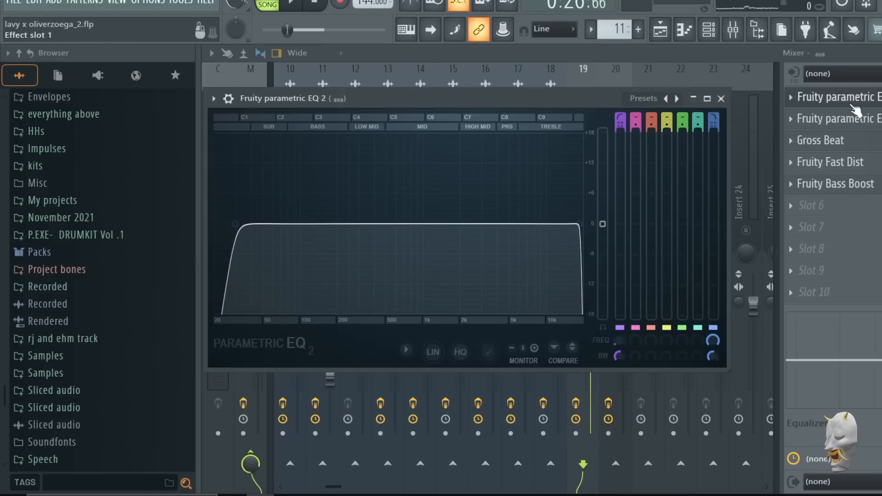
{"action": "left_click", "coordinate": [715, 99]}
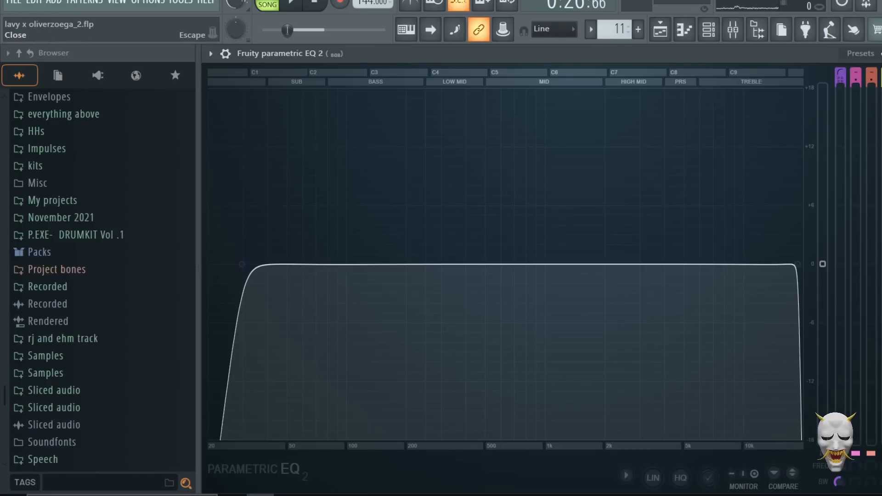
{"action": "left_click", "coordinate": [881, 54]}
Step: Play the 808 and inspect its second Fruity parametric EQ 2 and its Gross Beat settings
{"action": "key", "text": "space"}
{"action": "left_click", "coordinate": [864, 120]}
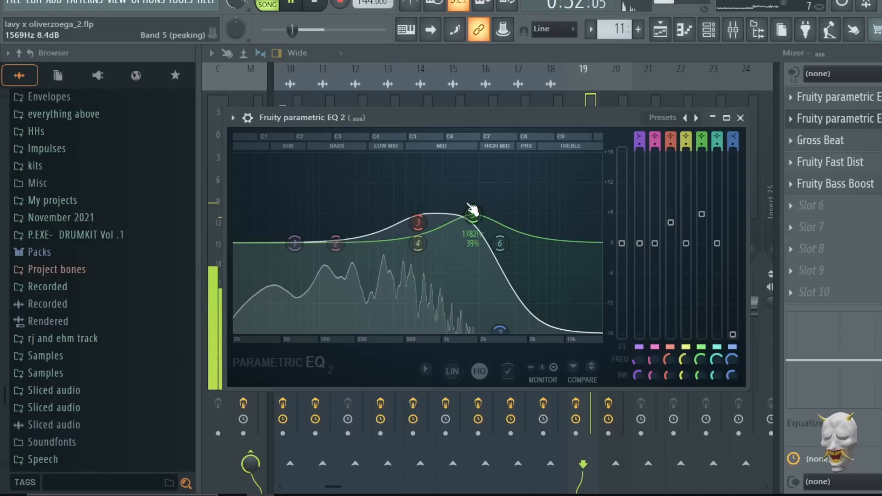
{"action": "left_click", "coordinate": [740, 118]}
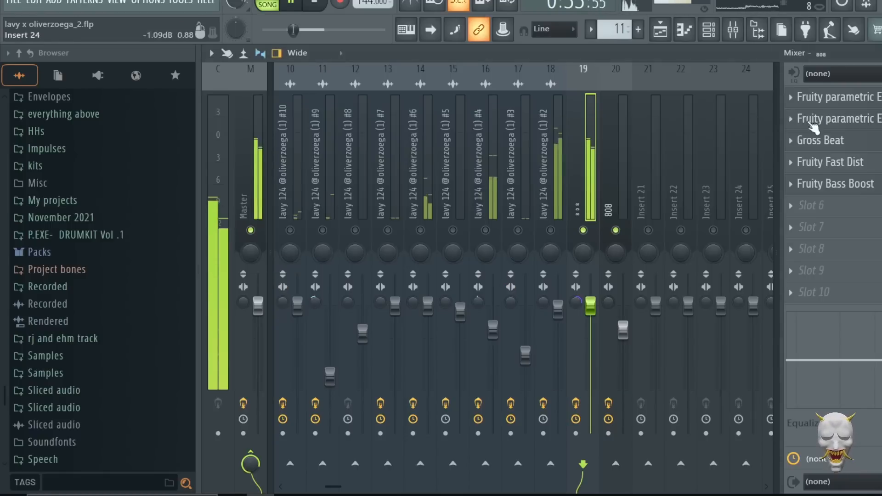
{"action": "left_click", "coordinate": [854, 140]}
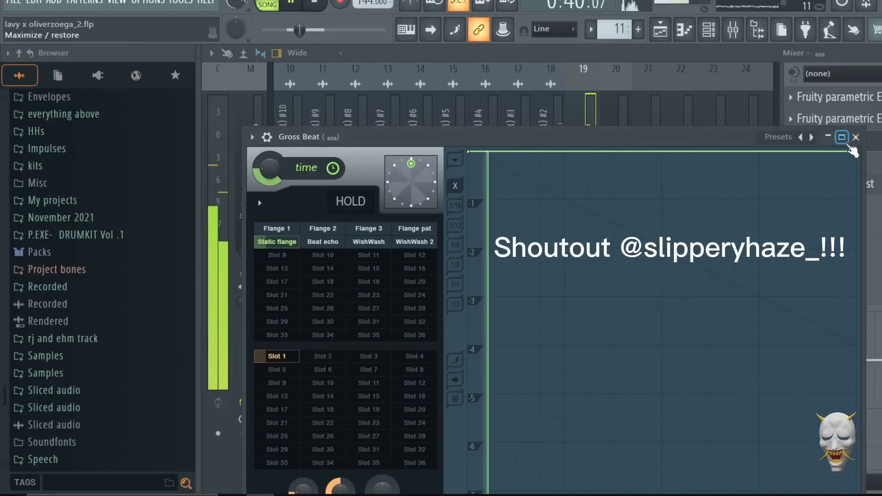
{"action": "left_click", "coordinate": [855, 137]}
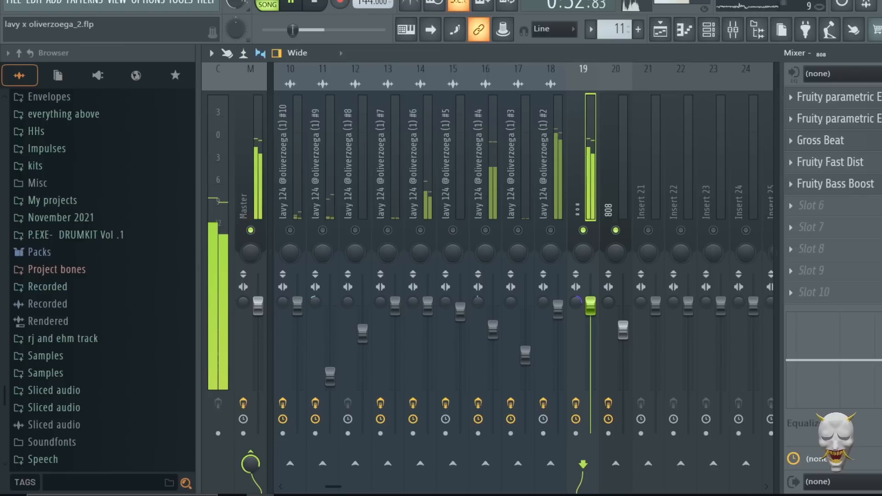
Step: Check the Fruity Fast Dist and Fruity Bass Boost settings on the 808 in insert 19
{"action": "left_click", "coordinate": [863, 169]}
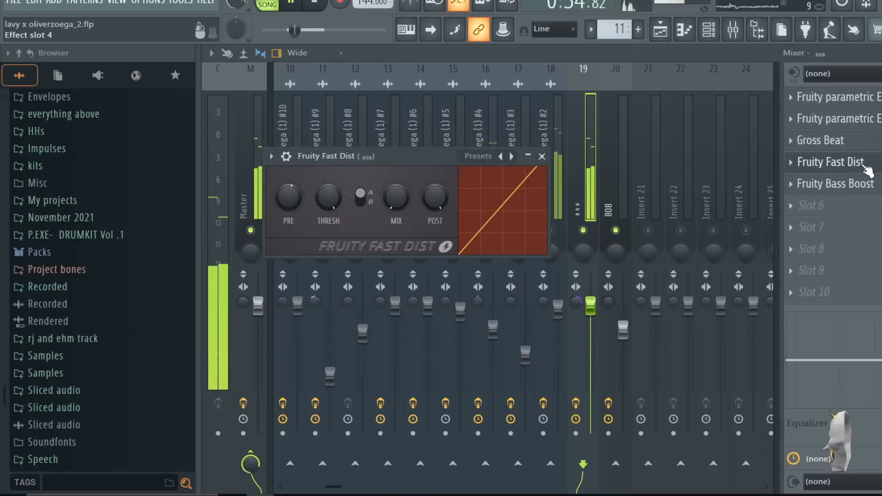
{"action": "left_click", "coordinate": [855, 168]}
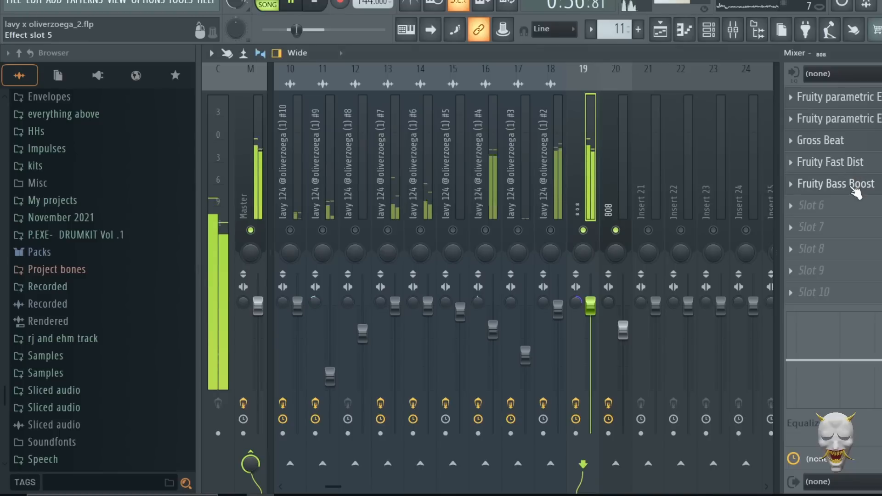
{"action": "left_click", "coordinate": [856, 191]}
{"action": "left_click", "coordinate": [857, 191]}
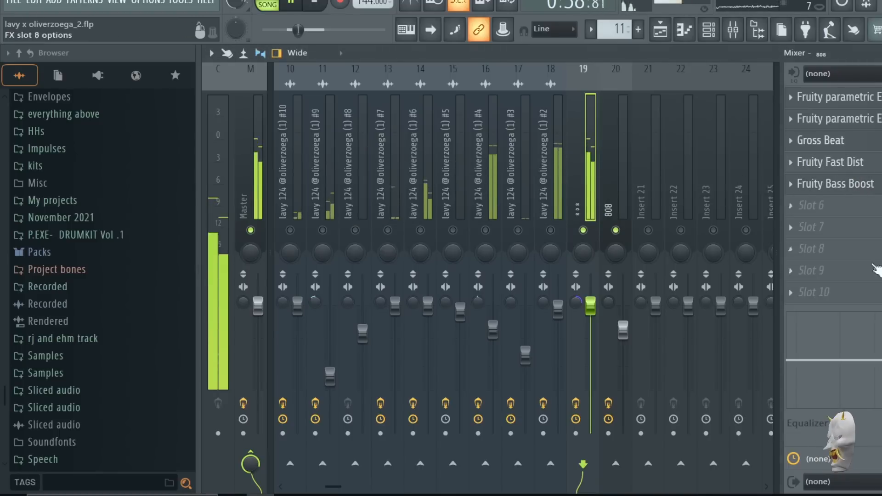
Step: Play the 808 and compare insert 19 with its effect chain bypassed and re-enabled
{"action": "left_click", "coordinate": [617, 154]}
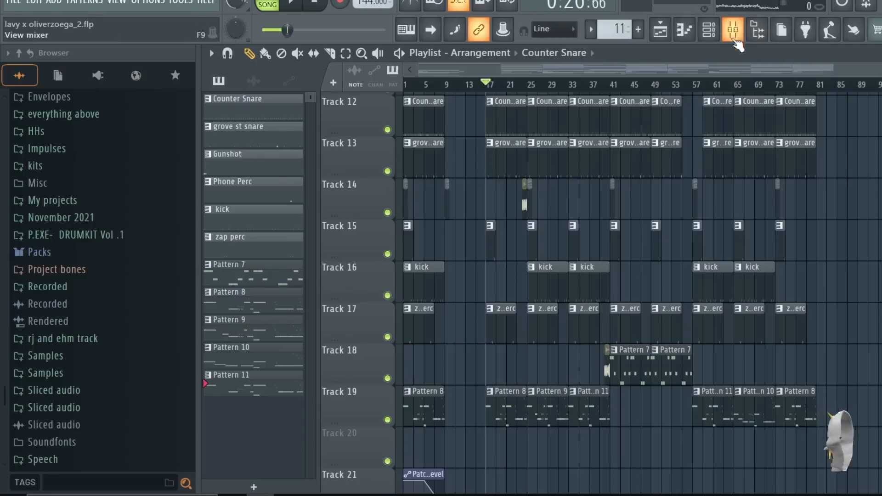
{"action": "left_click", "coordinate": [733, 36]}
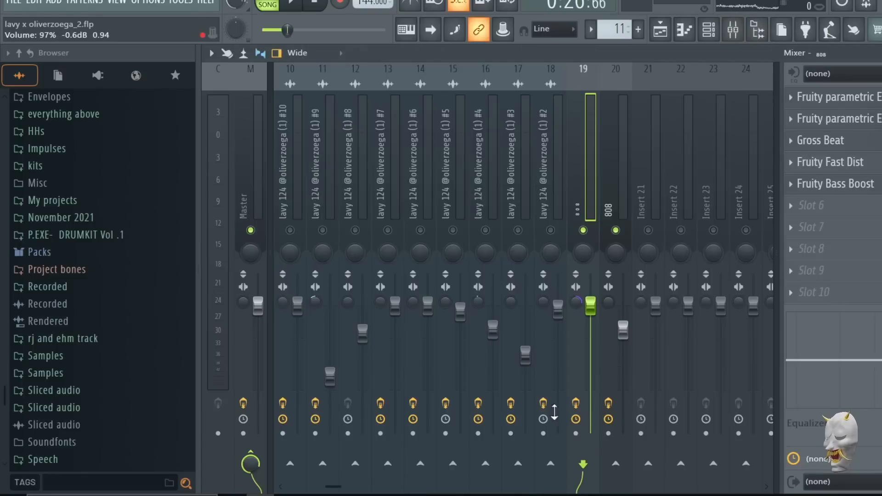
{"action": "left_click", "coordinate": [576, 403]}
{"action": "key", "text": "space"}
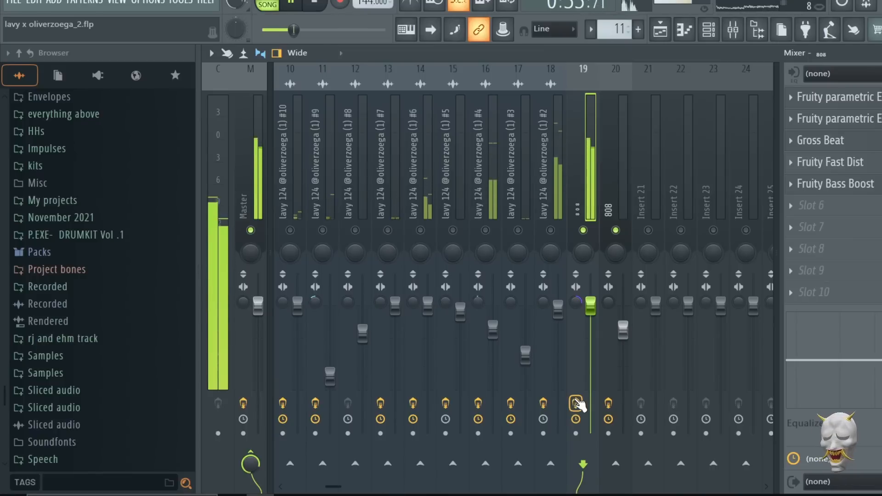
{"action": "left_click", "coordinate": [577, 403]}
{"action": "left_click", "coordinate": [576, 402]}
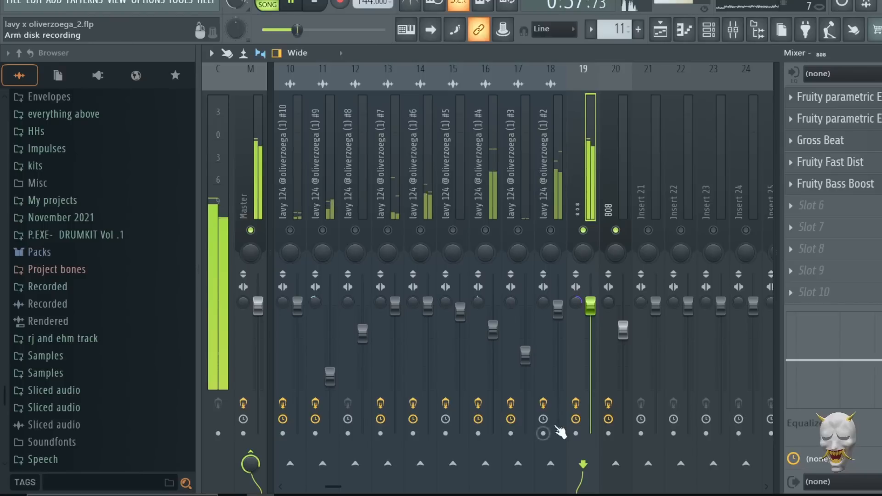
{"action": "left_click", "coordinate": [550, 165]}
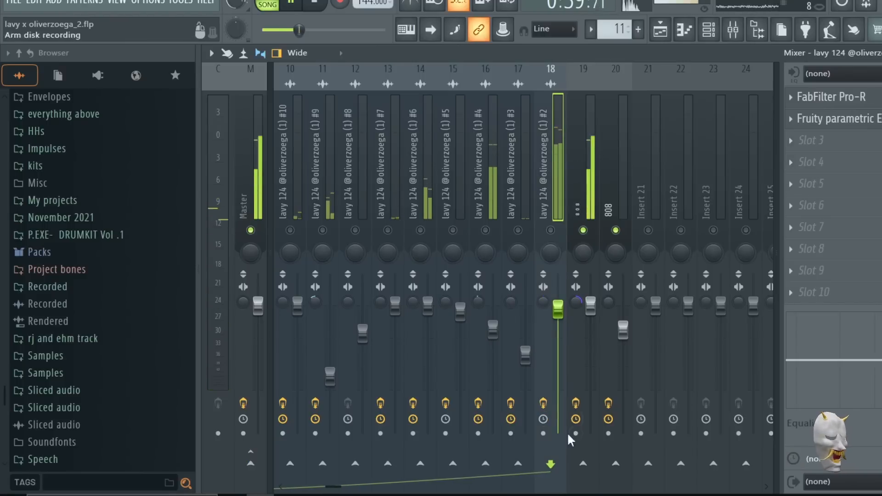
{"action": "left_click", "coordinate": [575, 402]}
{"action": "key", "text": "space"}
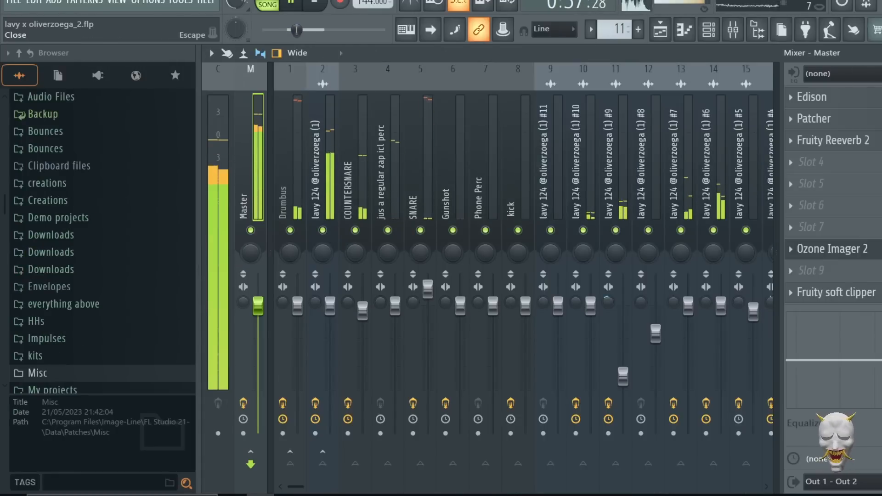
Step: Close the Ozone Imager 2 and mixer windows, and review the playlist arrangement up to Track 1 while the full beat plays
{"action": "left_click", "coordinate": [881, 53]}
{"action": "left_click", "coordinate": [577, 117]}
{"action": "scroll", "coordinate": [693, 226], "scroll_direction": "down", "scroll_amount": 4}
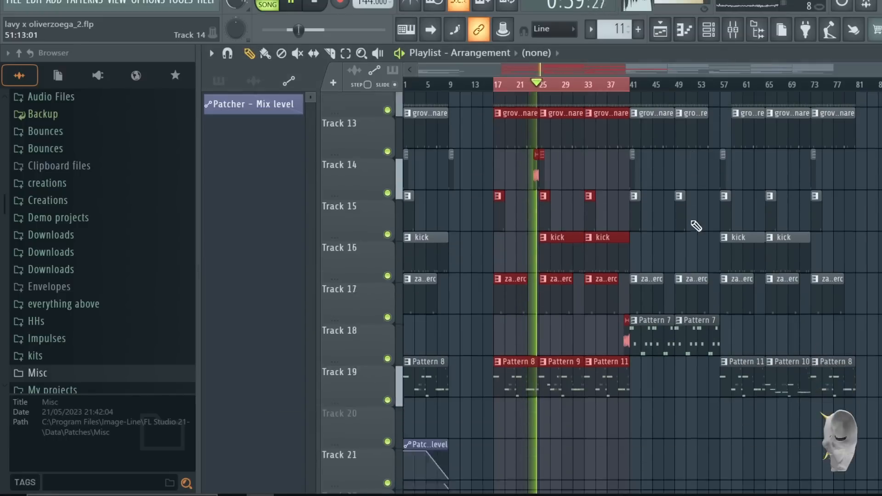
{"action": "scroll", "coordinate": [685, 221], "scroll_direction": "up", "scroll_amount": 10}
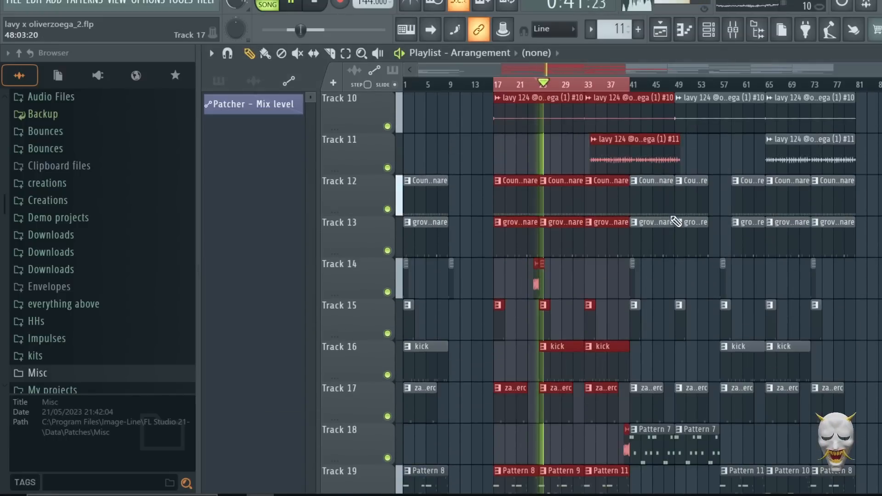
{"action": "scroll", "coordinate": [661, 214], "scroll_direction": "up", "scroll_amount": 4}
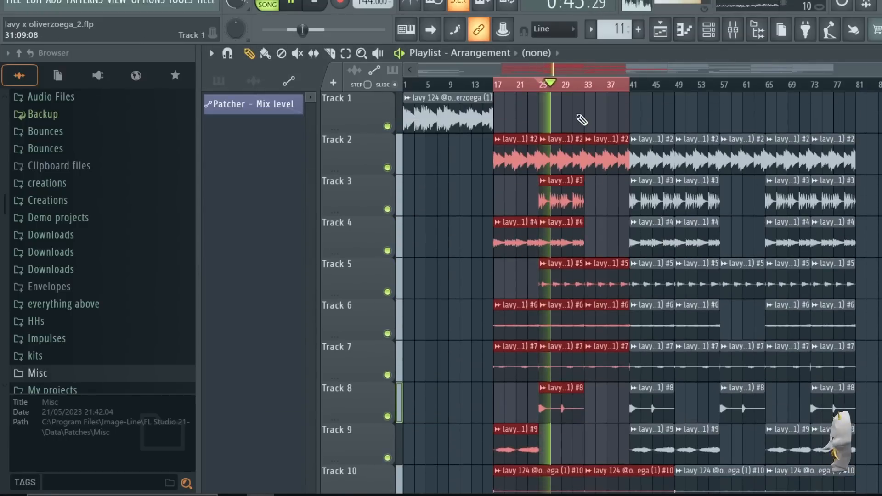
{"action": "key", "text": "space"}
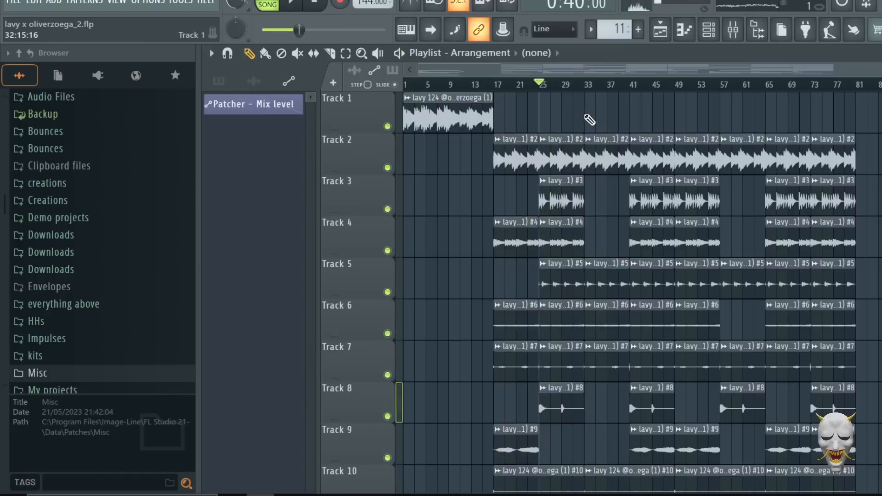